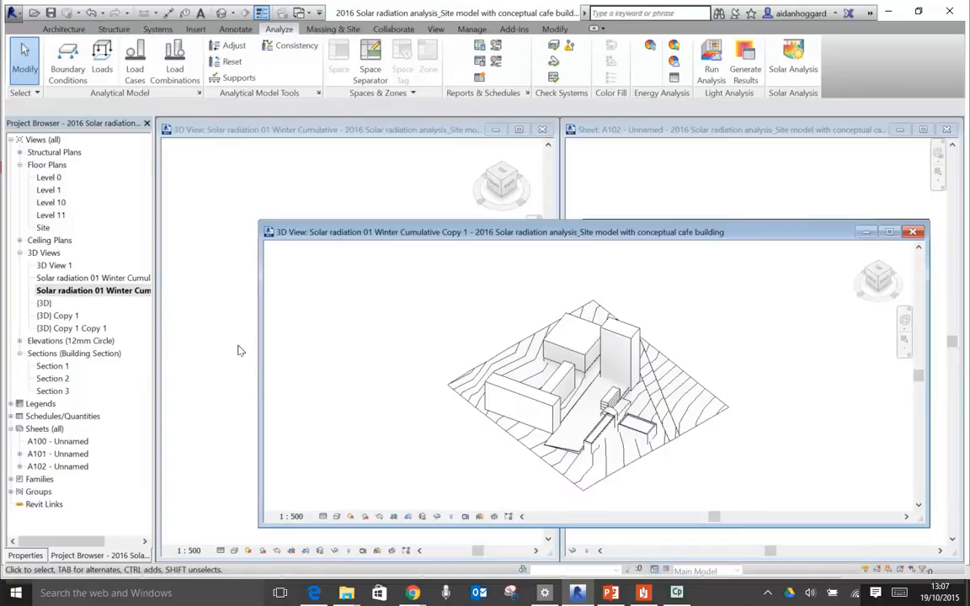
- Rename the 3D view copy Solar radiation 01 Winter Cumulative Copy 1 as Solar radiation 02 Winter Cumulative
right_click(77, 294)
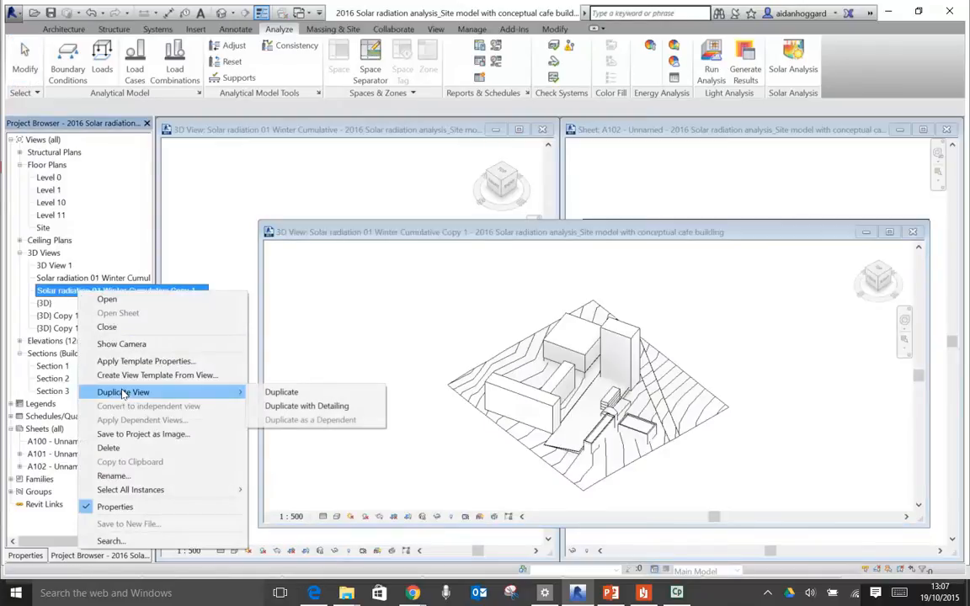
left_click(114, 476)
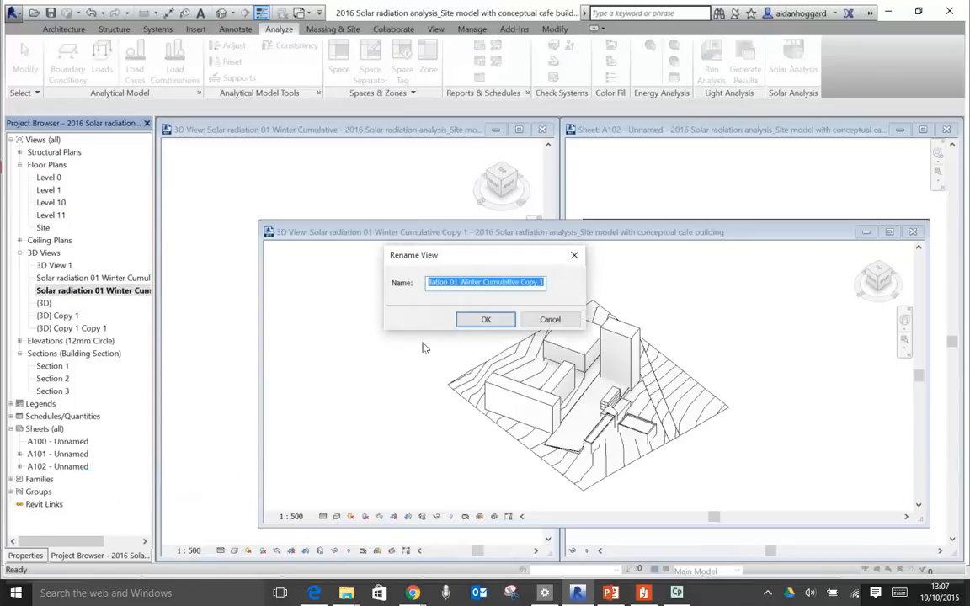
left_click(482, 282)
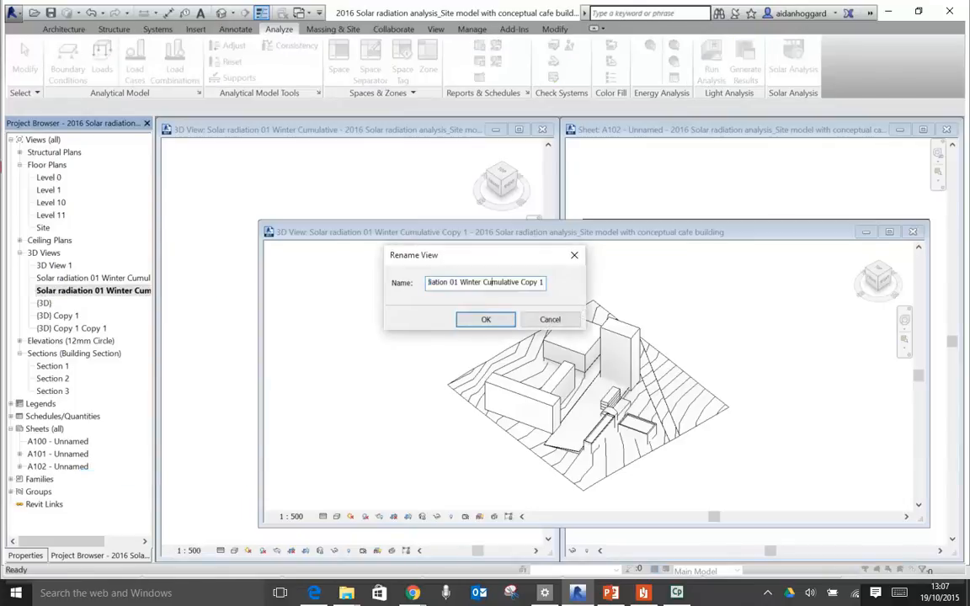
key("BackSpace")
type("2")
key("Delete")
key("Delete")
key("Delete")
key("Delete")
key("Delete")
left_click(471, 319)
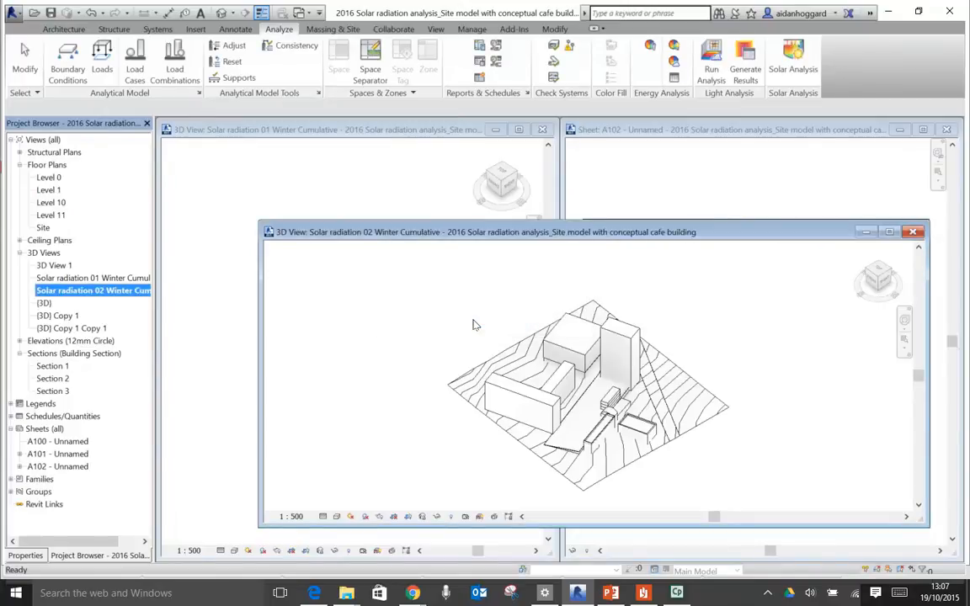
- Close the Solar radiation 01 Winter Cumulative view and maximize the Solar radiation 02 Winter Cumulative view
left_click(542, 129)
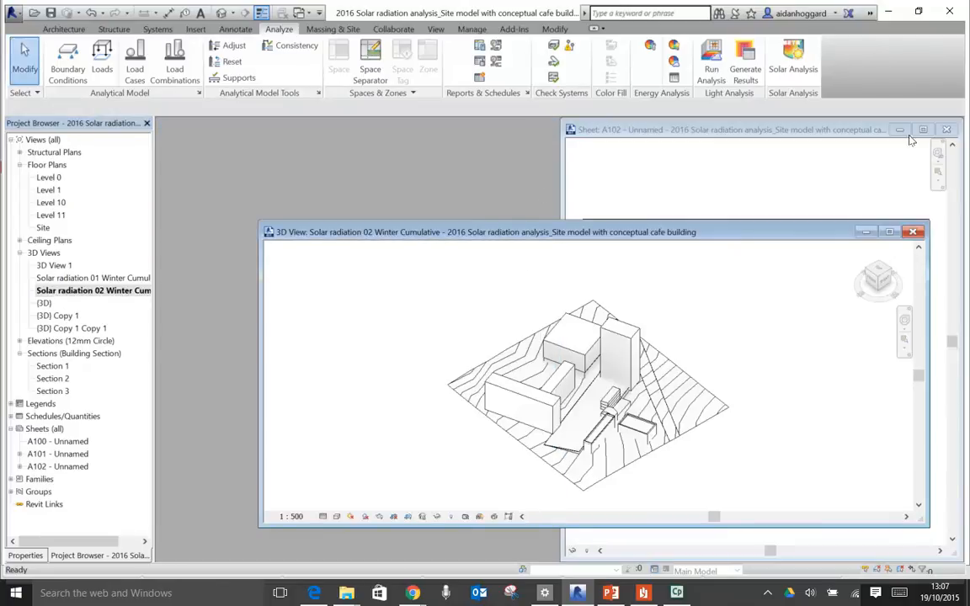
left_click(890, 232)
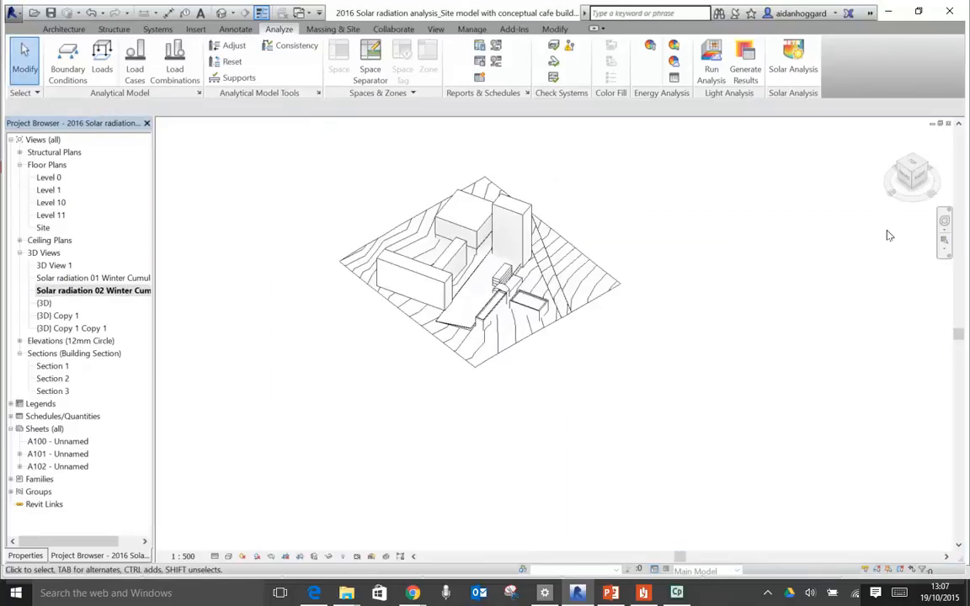
scroll(471, 264, "up", 2)
- Start a Solar Analysis with the surfaces set to <user selection> and dismiss the surface selection notice
left_click(790, 57)
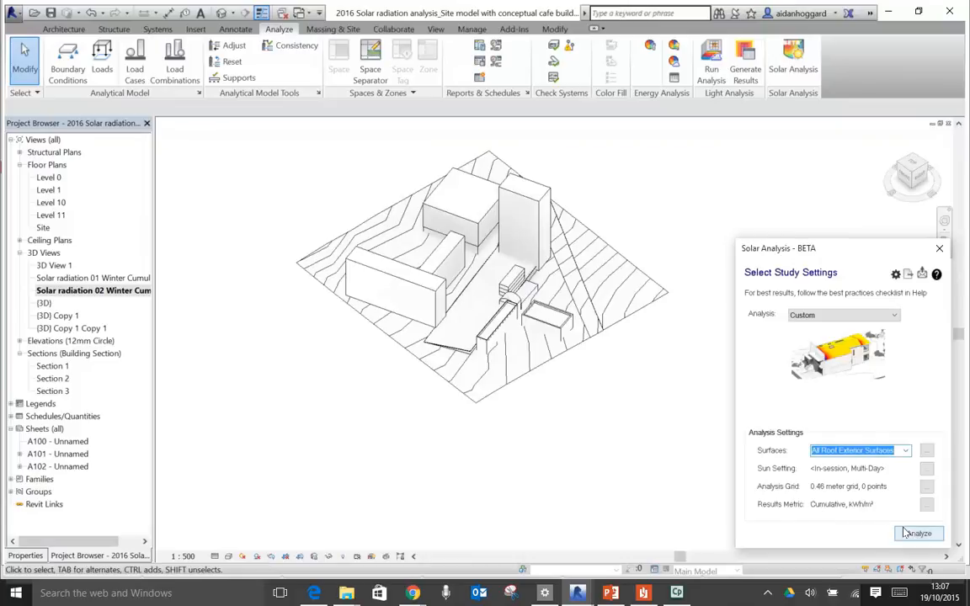
left_click(904, 451)
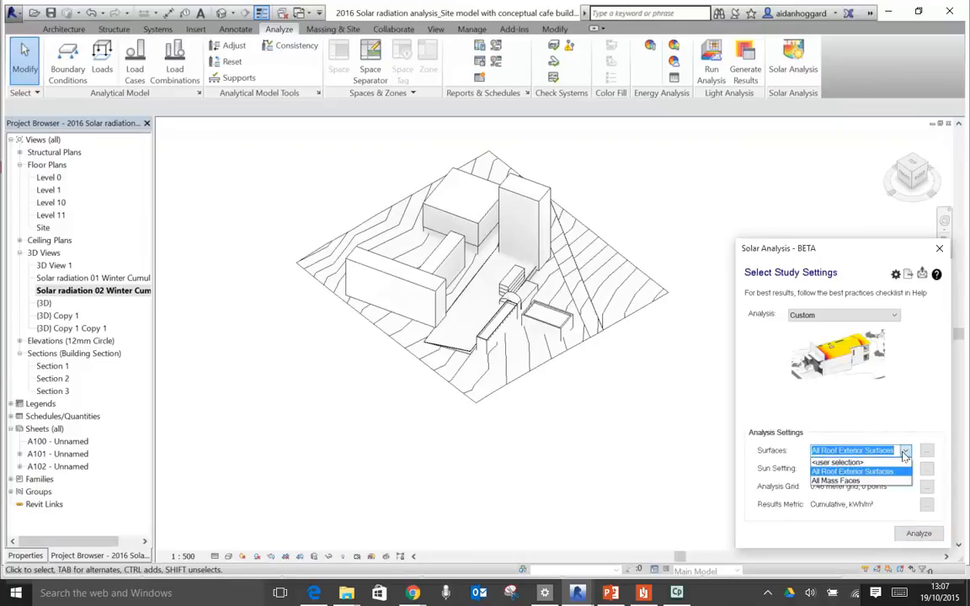
left_click(851, 465)
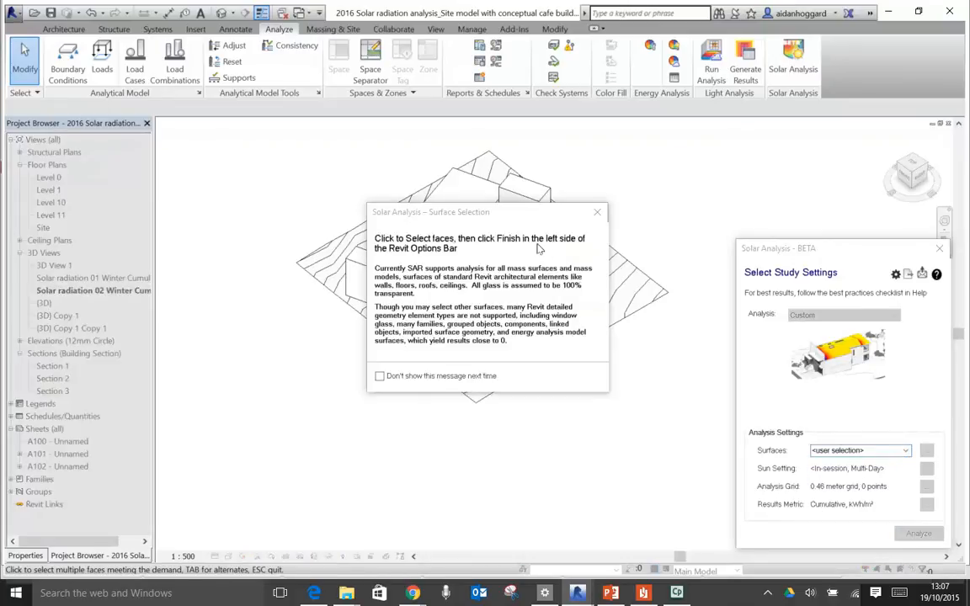
left_click(599, 210)
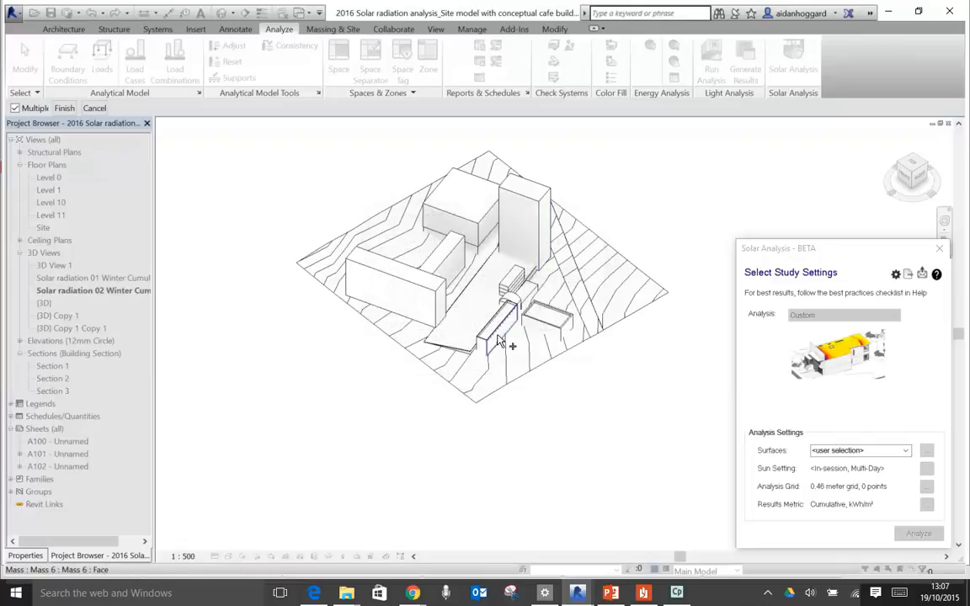
- Select the tower's faces, the square block's roof and walls, the ground pad and the low wing's inner wall, and run the analysis
left_click(526, 224)
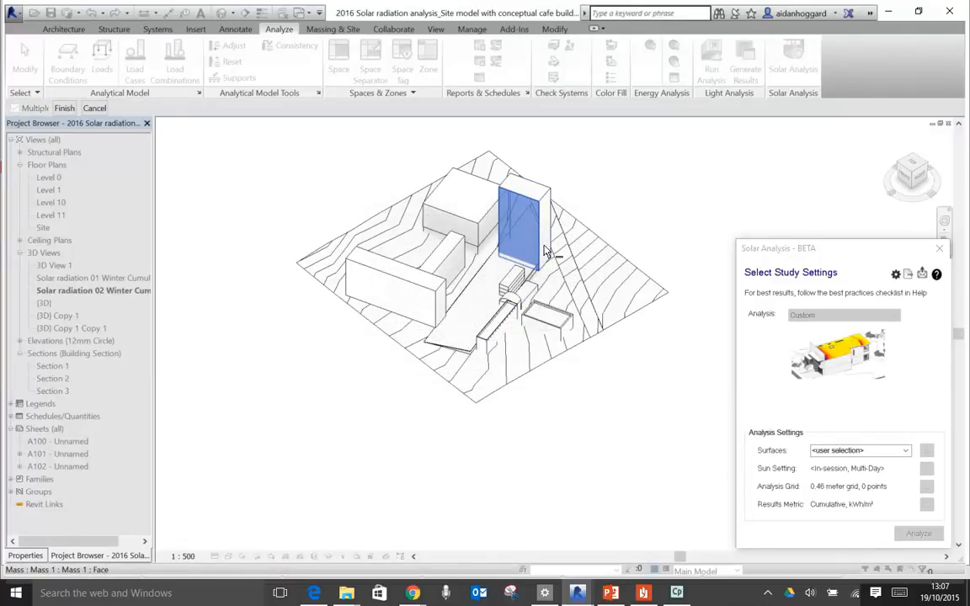
left_click(552, 240)
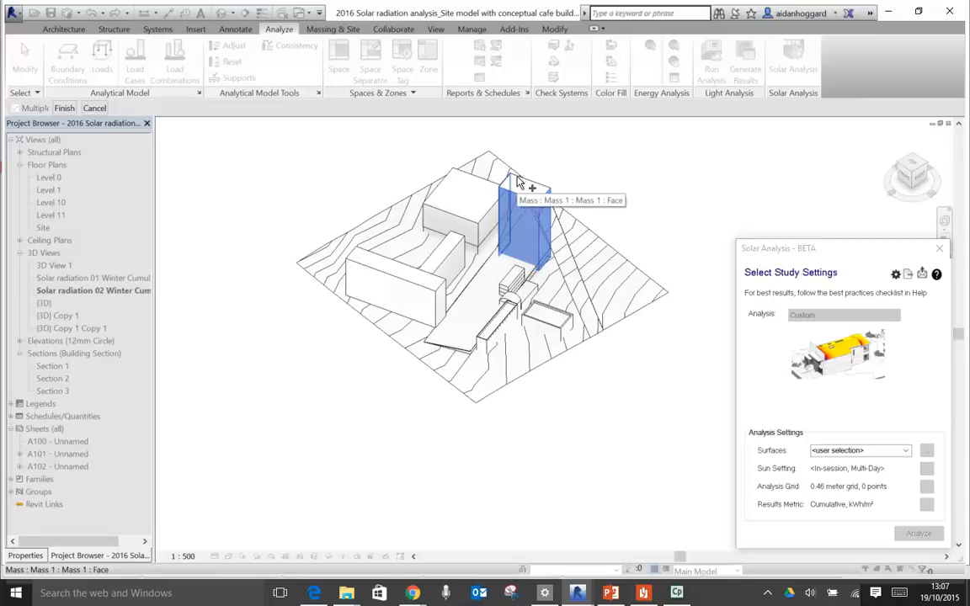
left_click(455, 190)
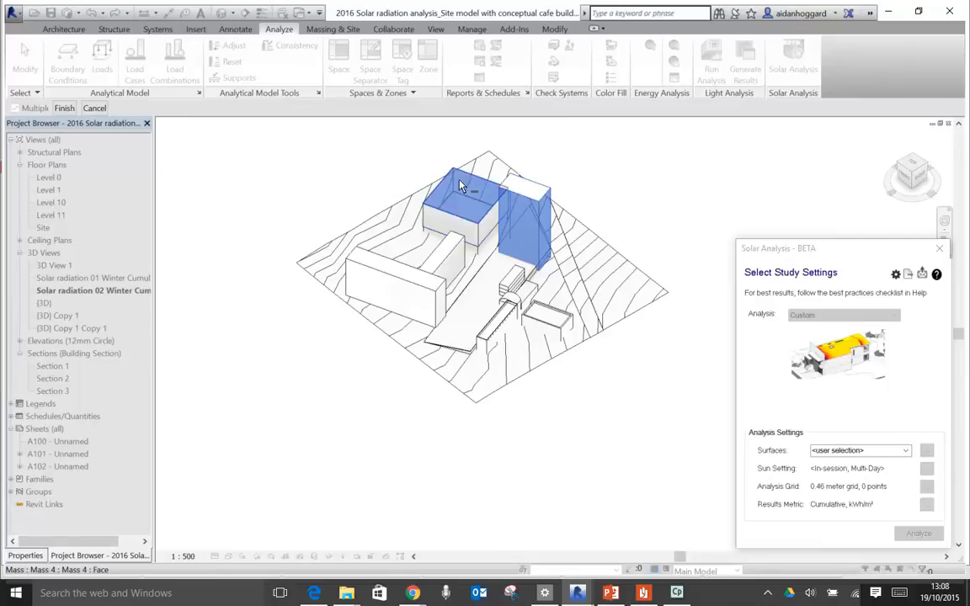
left_click(438, 217)
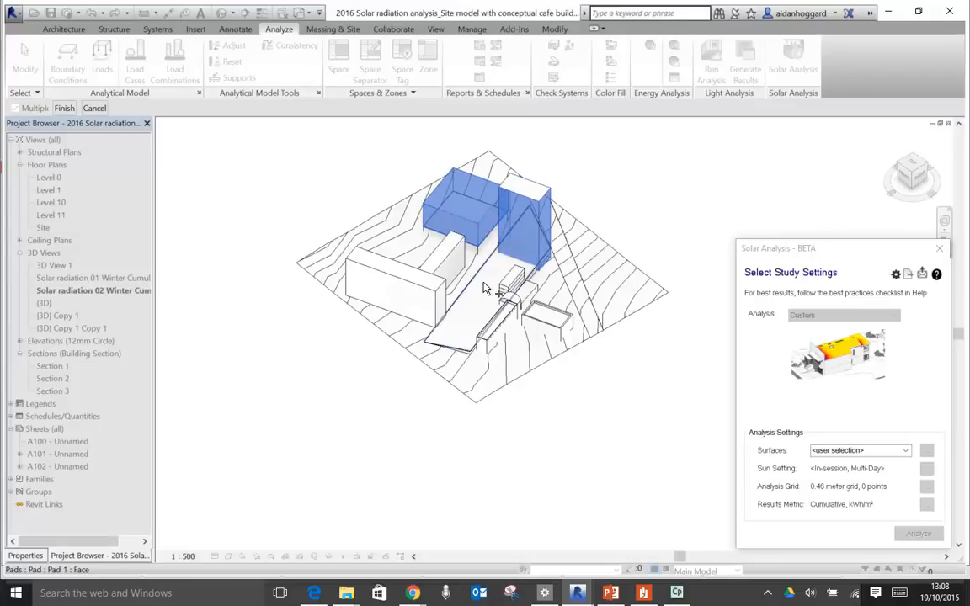
left_click(438, 283)
left_click(525, 192)
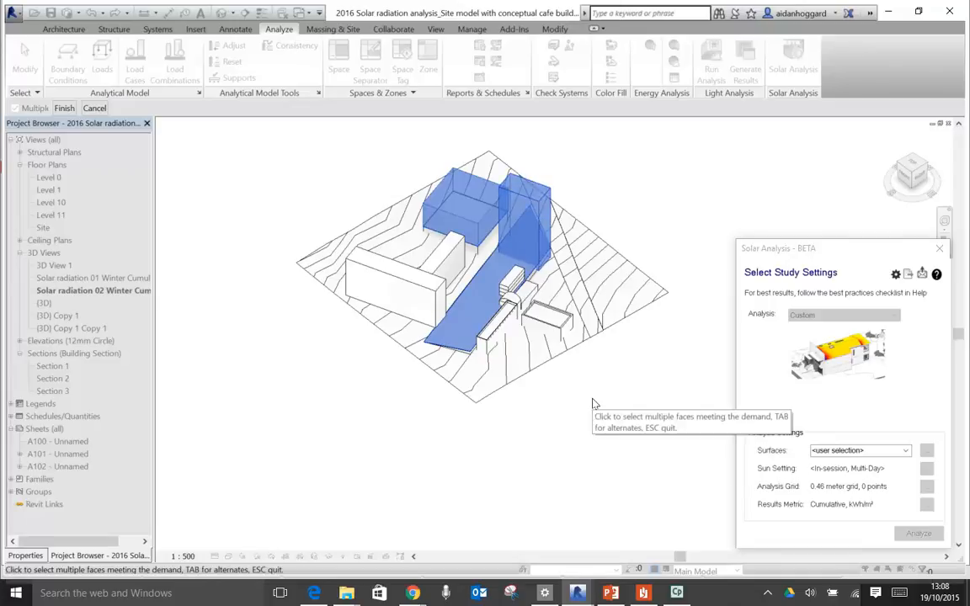
left_click(459, 263)
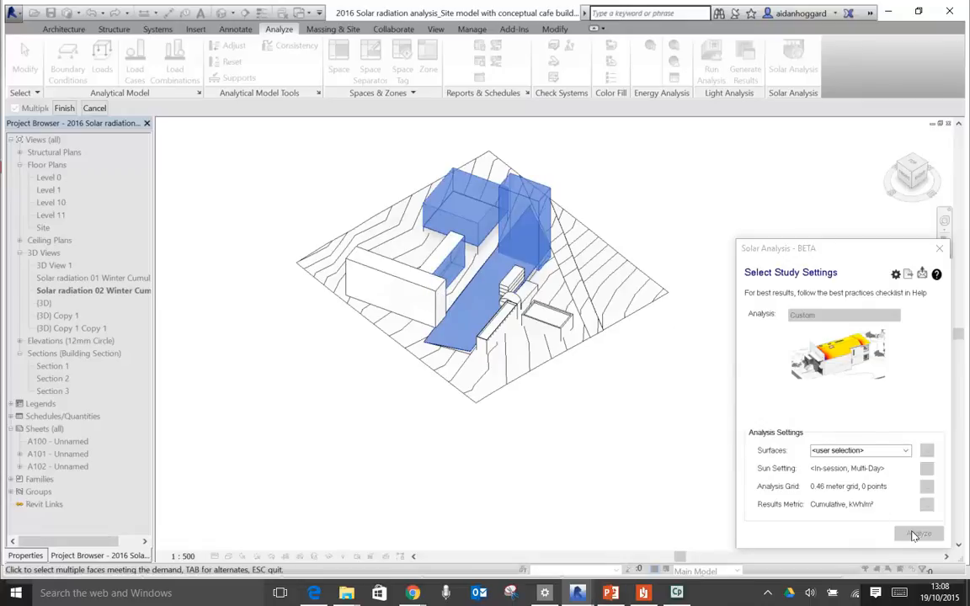
left_click(65, 109)
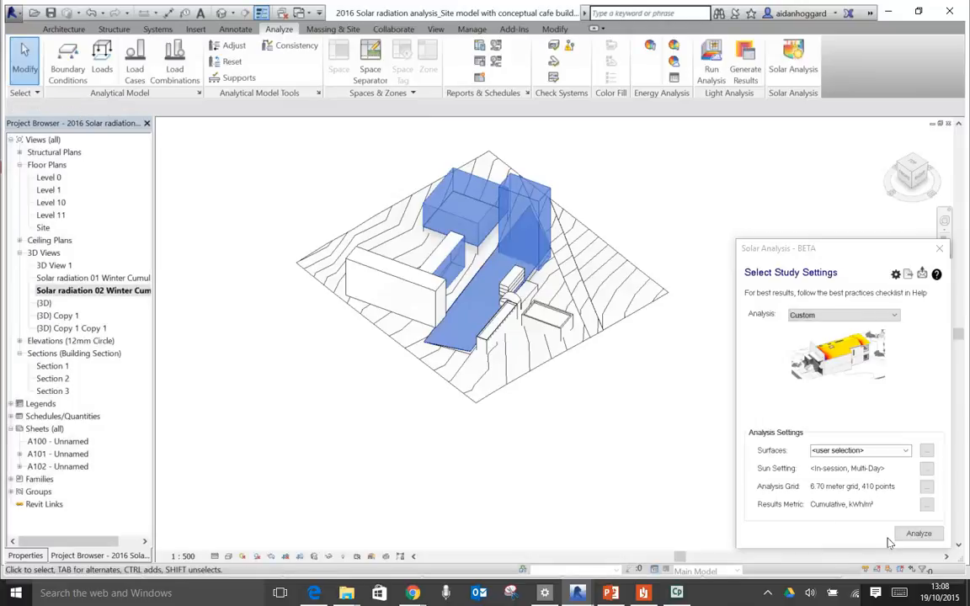
left_click(917, 534)
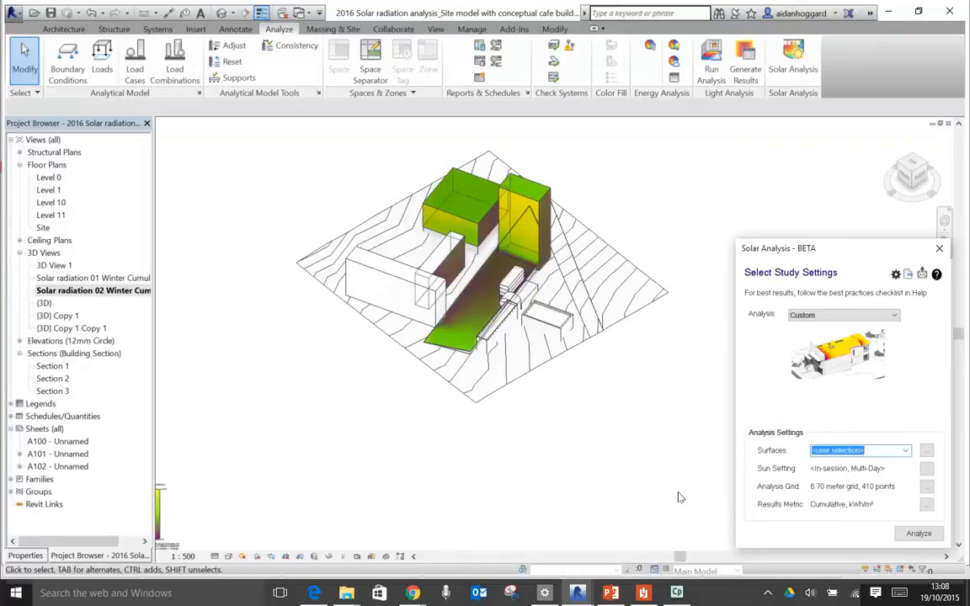
- Move the analysis results legend beside the lower-left edge of the site model and close the Solar Analysis dialog
left_click(156, 503)
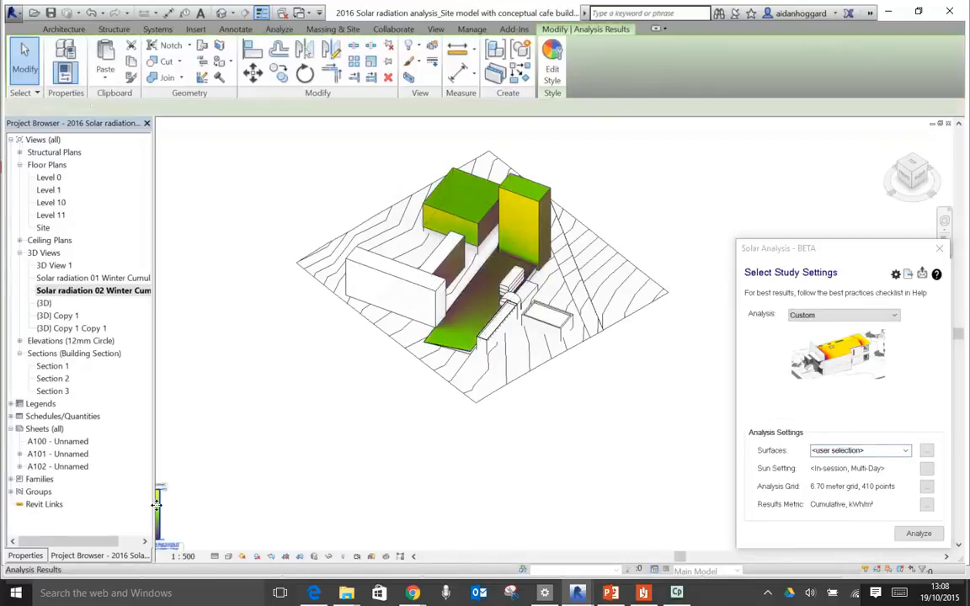
left_click_drag(156, 503, 340, 345)
left_click(296, 431)
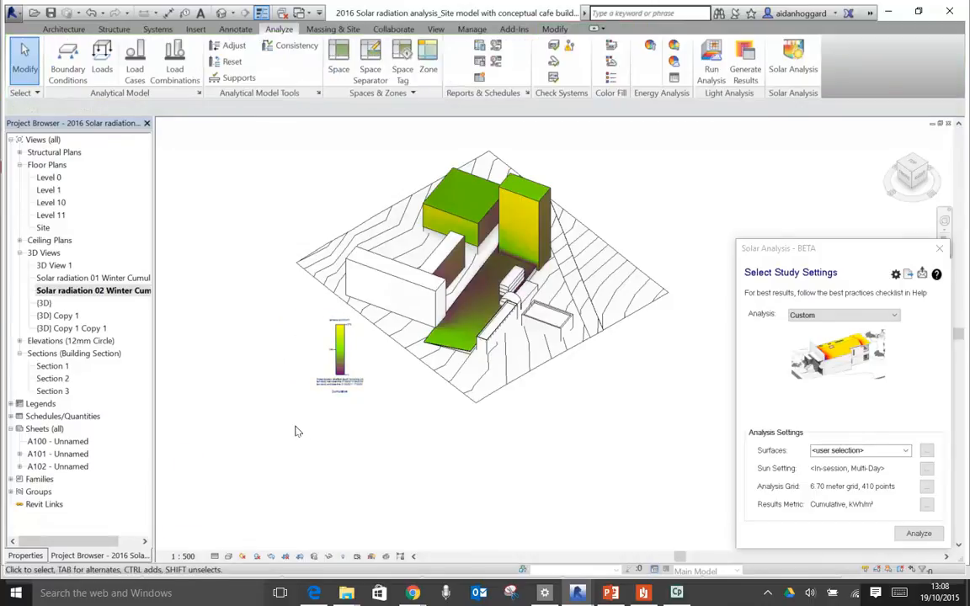
left_click(940, 250)
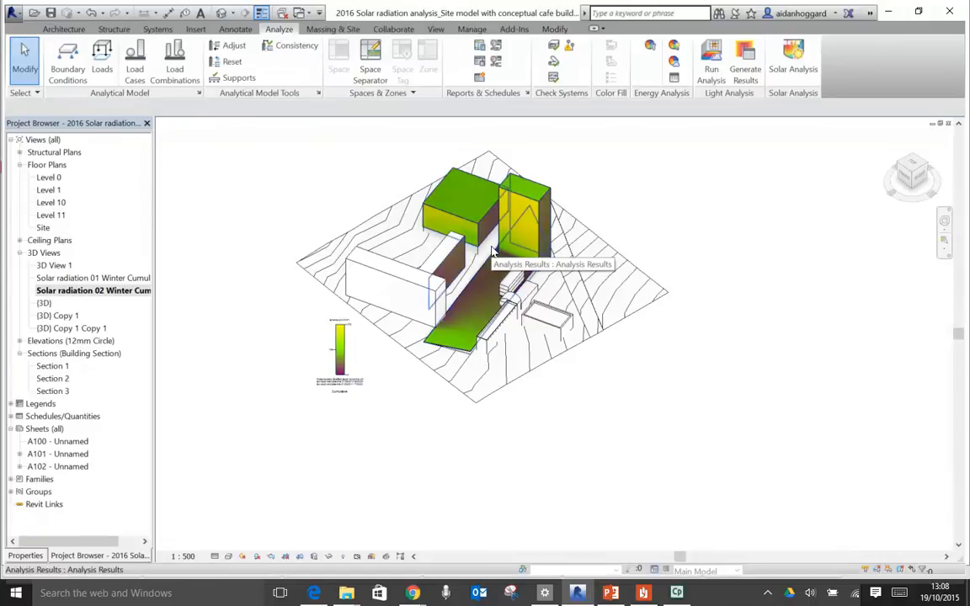
- Open the view's analysis display settings and bring up the Analysis Display Styles for Schema A, clear of the model
scroll(454, 231, "up", 3)
middle_click_drag(468, 252, 538, 284)
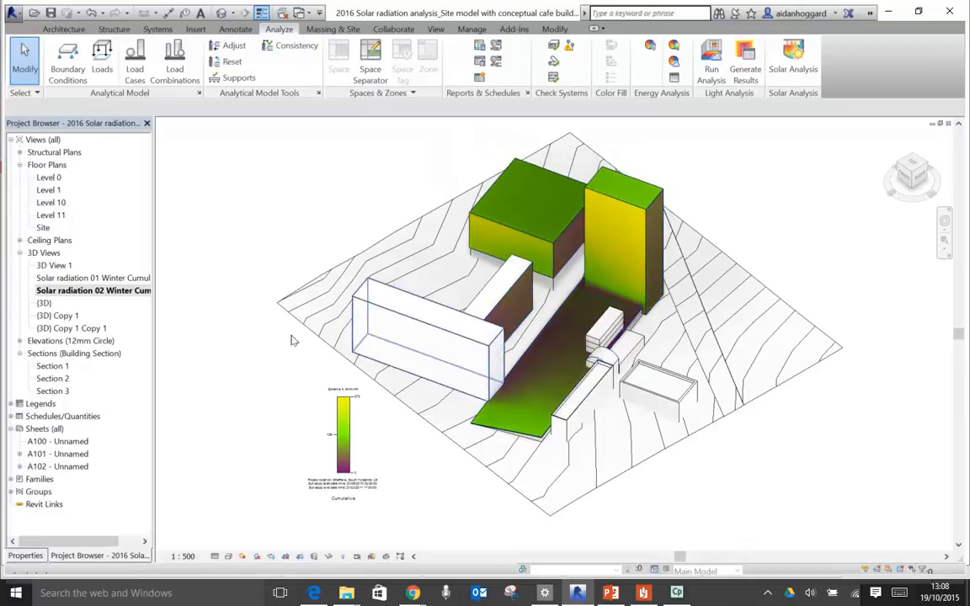
left_click(26, 556)
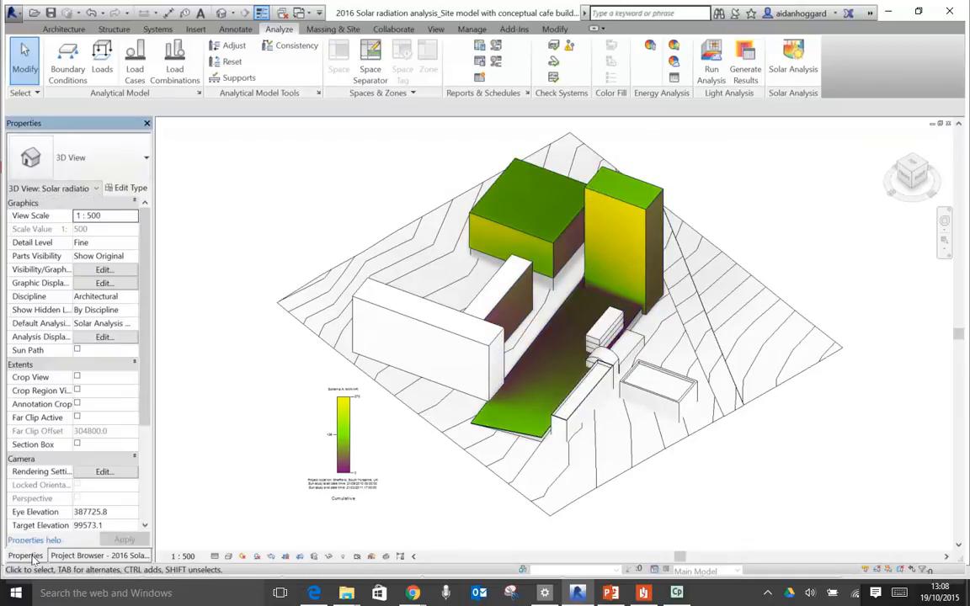
left_click(101, 338)
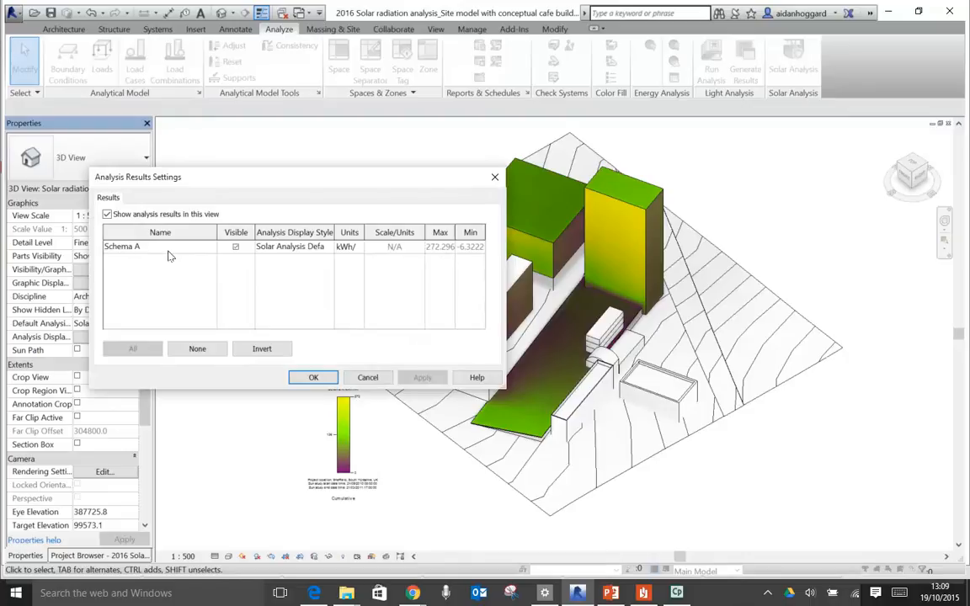
left_click(279, 246)
mouse_move(334, 233)
left_mouse_down()
mouse_move(367, 229)
mouse_move(343, 246)
left_mouse_up()
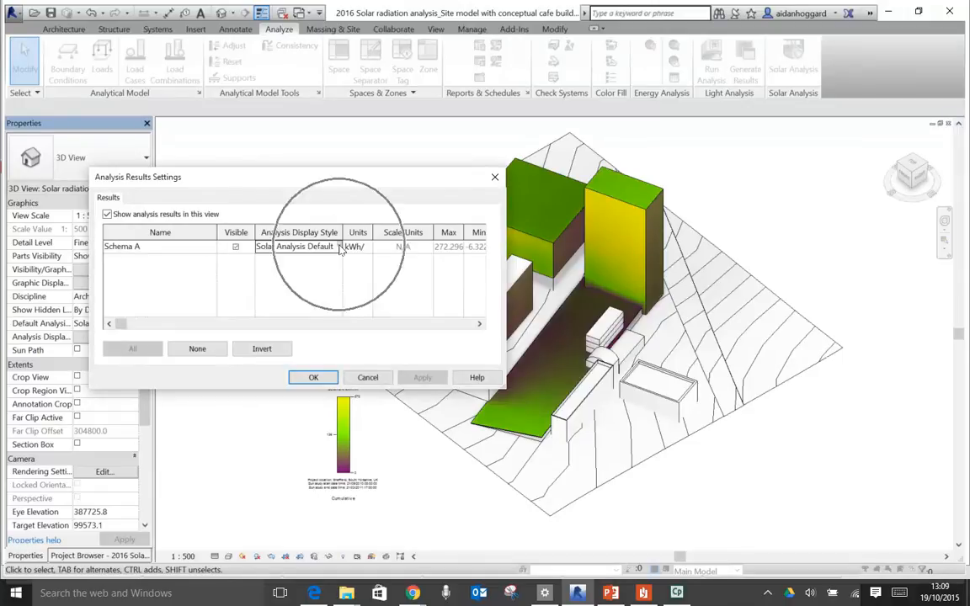
left_click(342, 248)
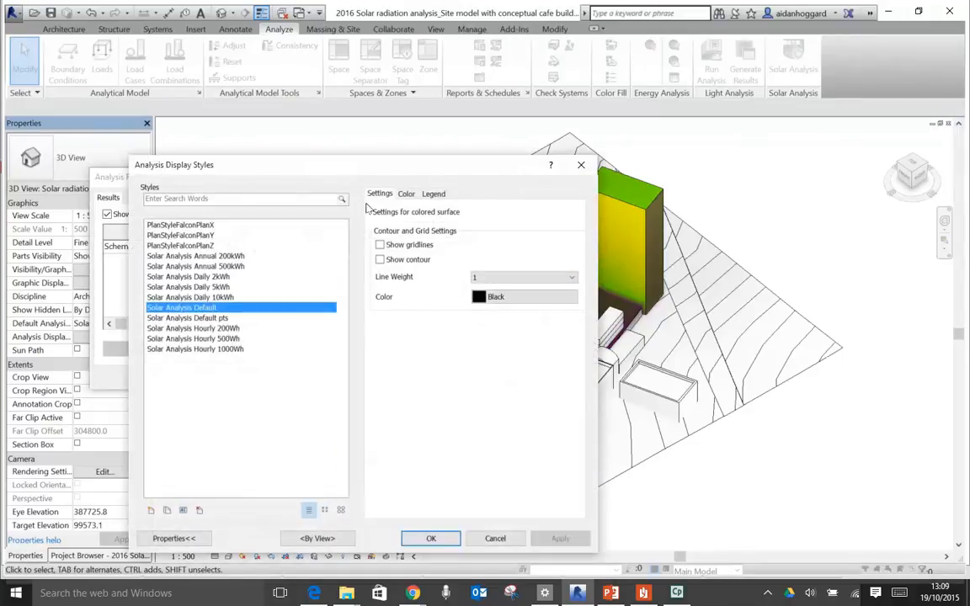
left_click_drag(378, 173, 261, 122)
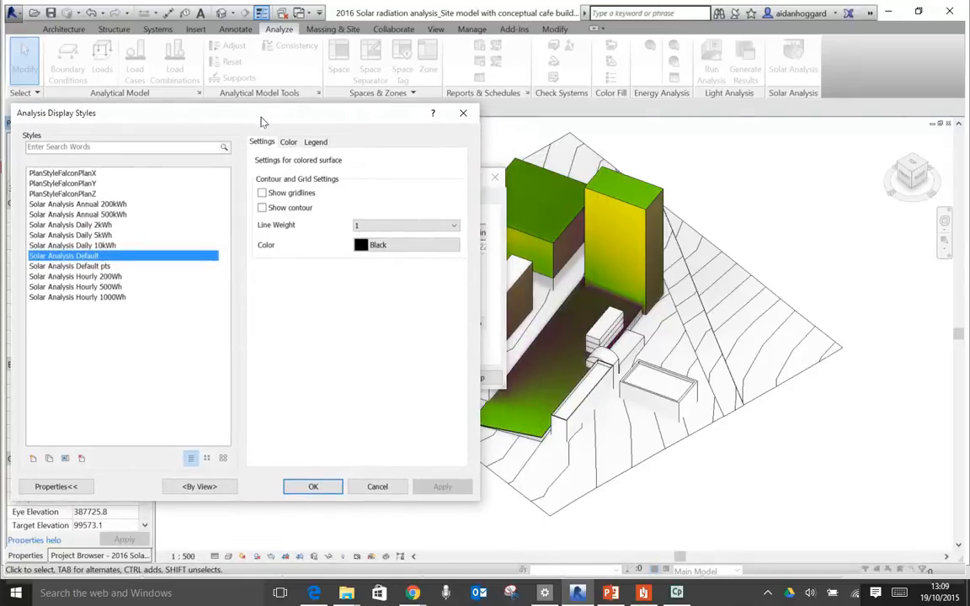
- Review the color and legend settings of the Solar Analysis Default display style
left_click(86, 216)
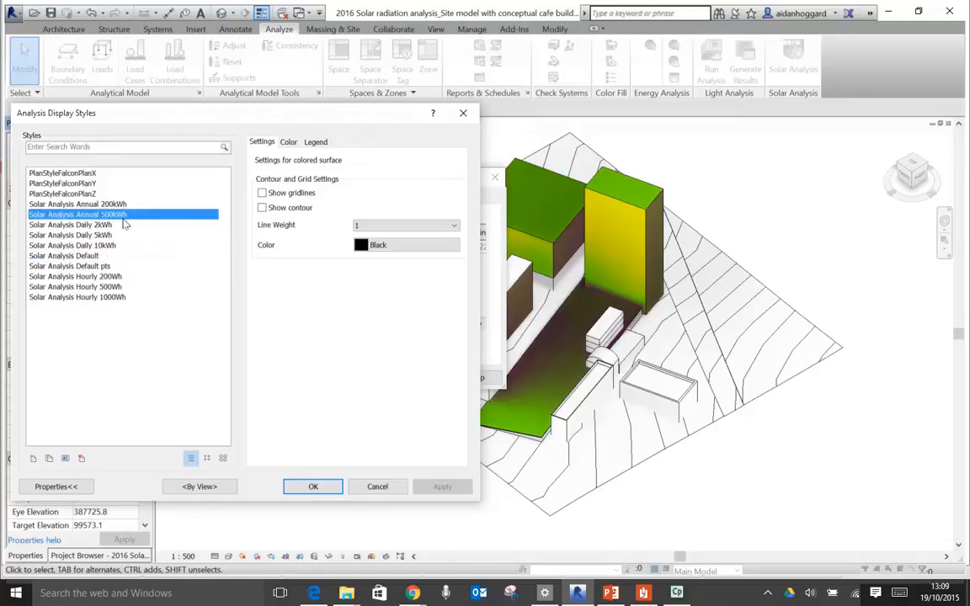
left_click(74, 256)
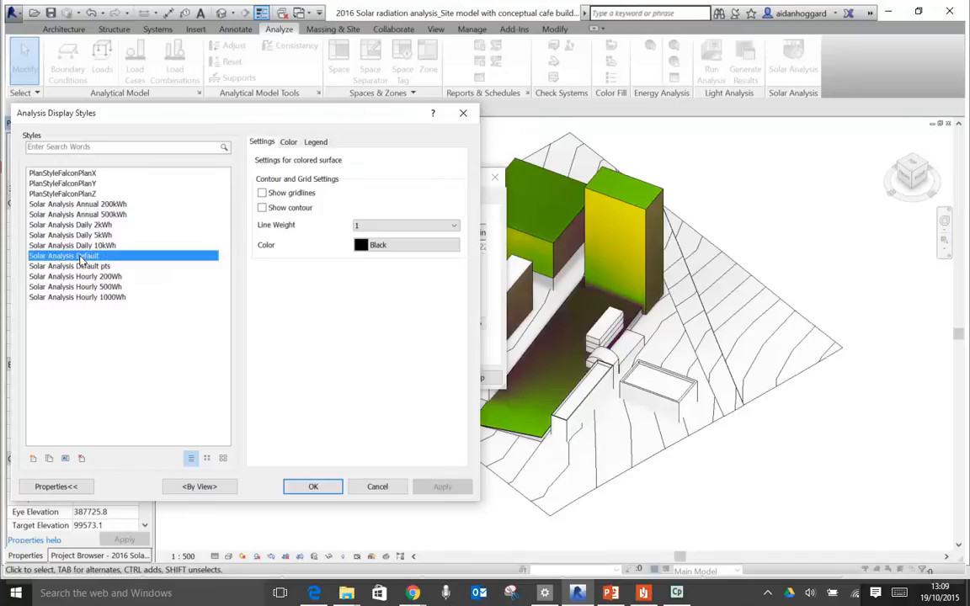
left_click(287, 143)
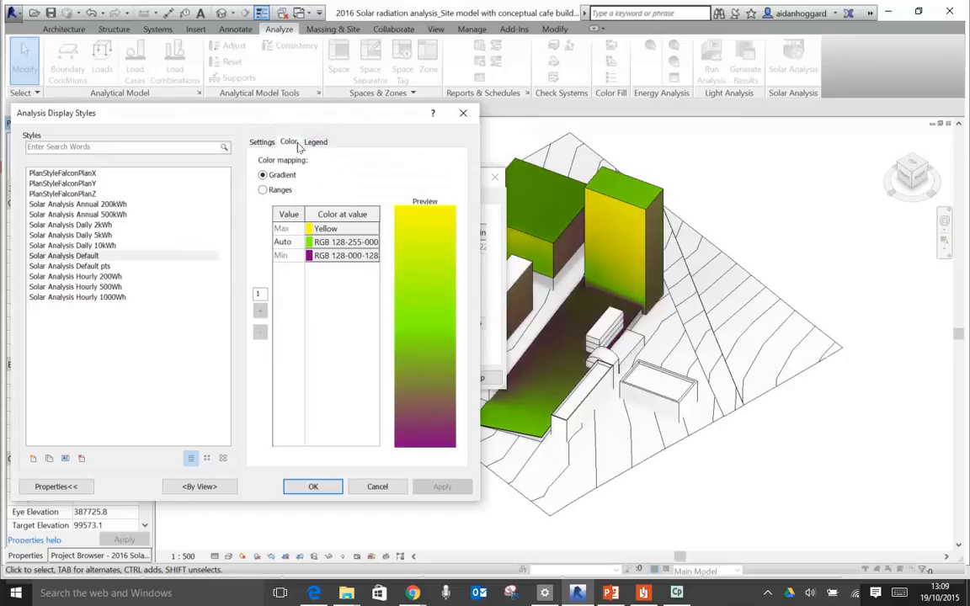
left_click(313, 143)
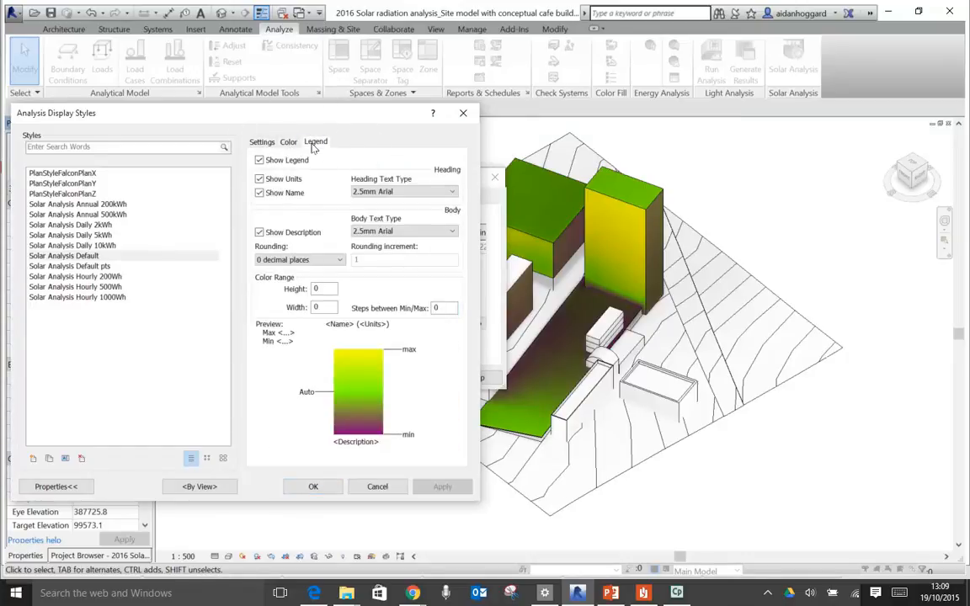
left_click(113, 359)
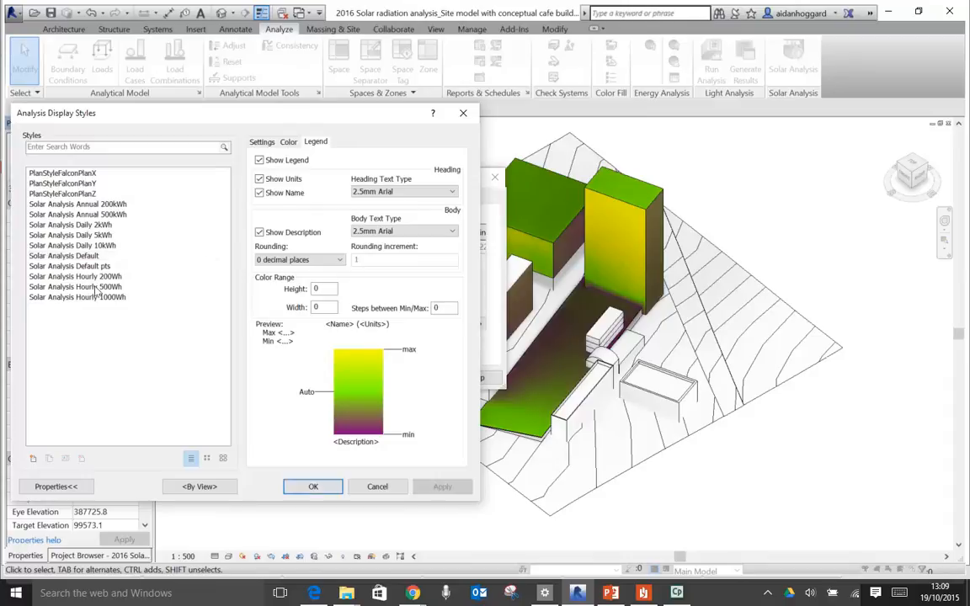
left_click(90, 256)
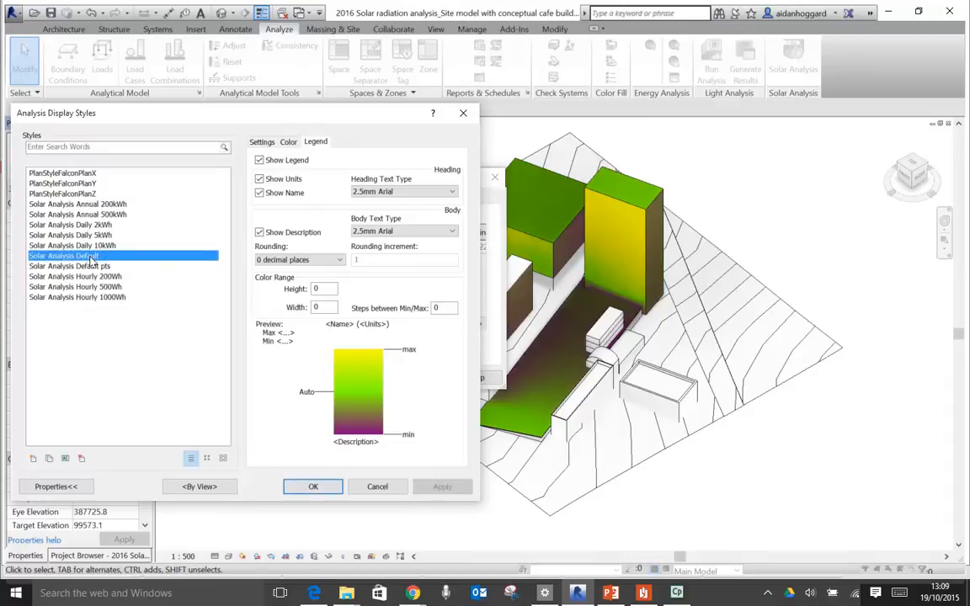
- Create a new colored surface analysis display style named Solar study 01
left_click(34, 459)
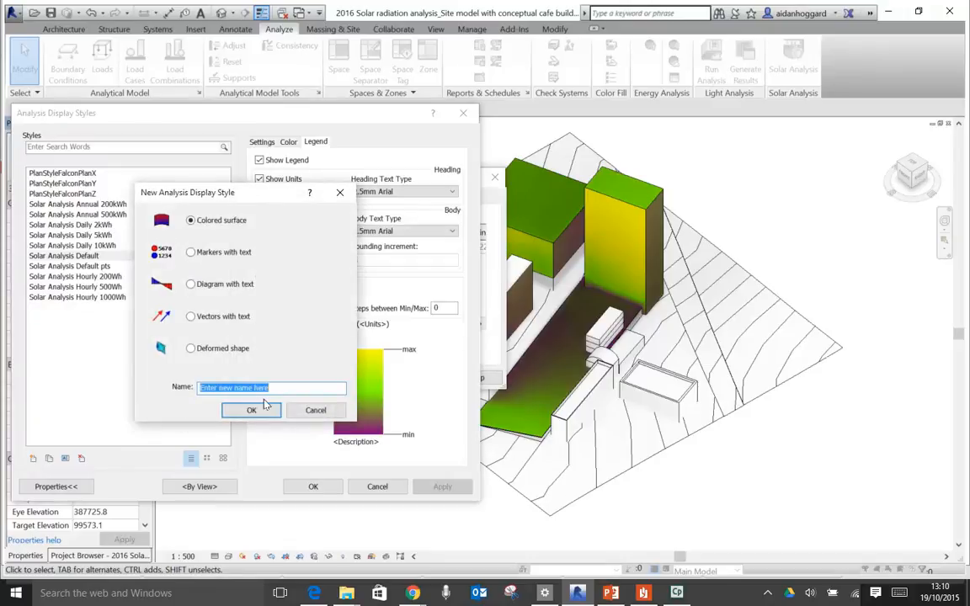
type("Solar study 01")
left_click(251, 410)
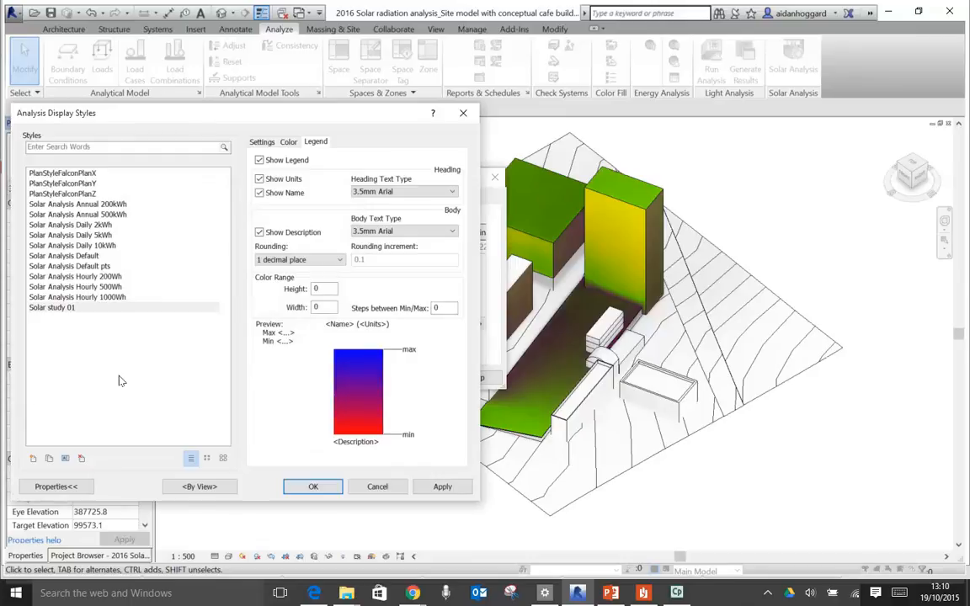
- Assign the Solar study 01 display style to Schema A and apply it to the analysis results in the view
left_click(72, 308)
left_click(444, 487)
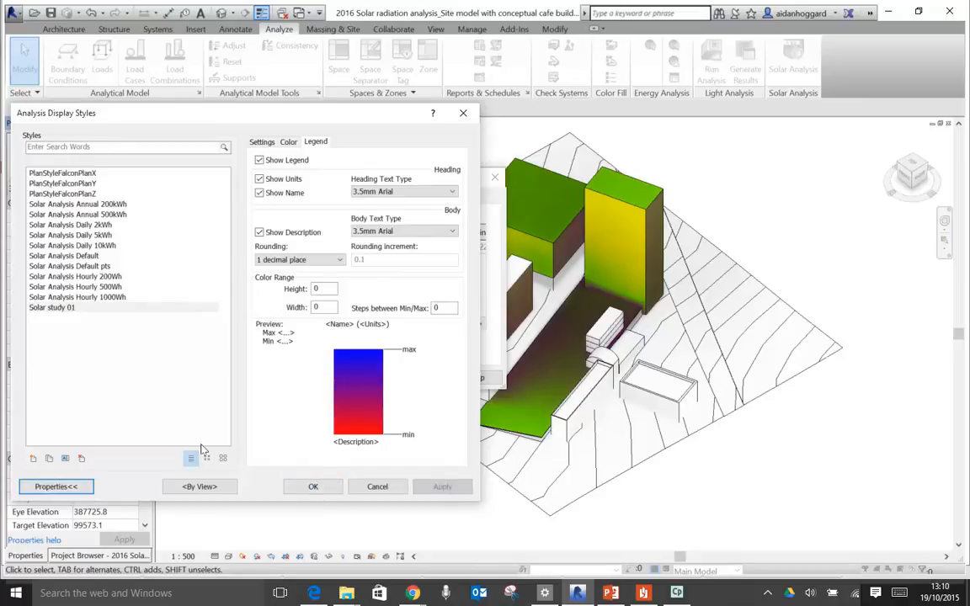
left_click(312, 487)
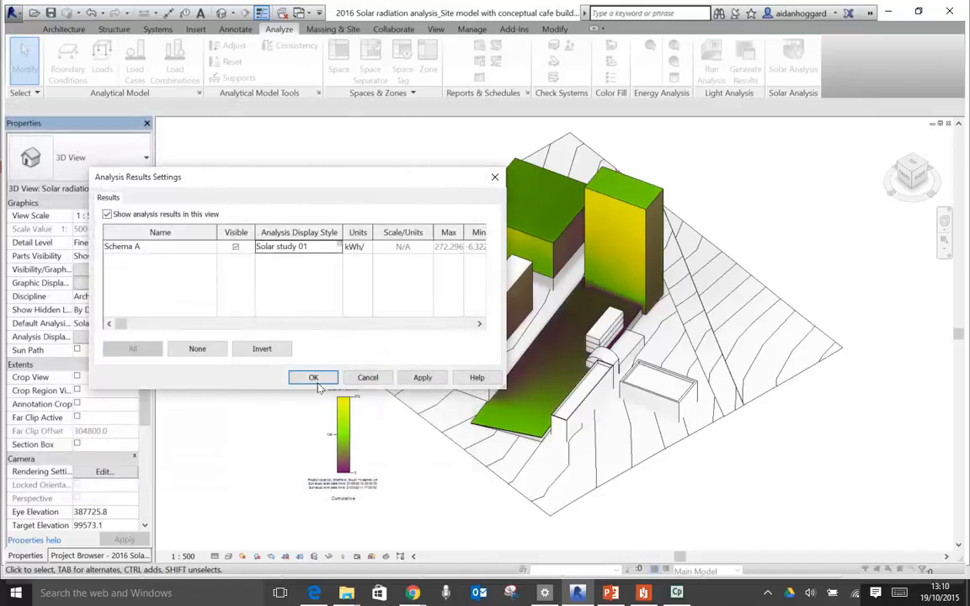
left_click(421, 379)
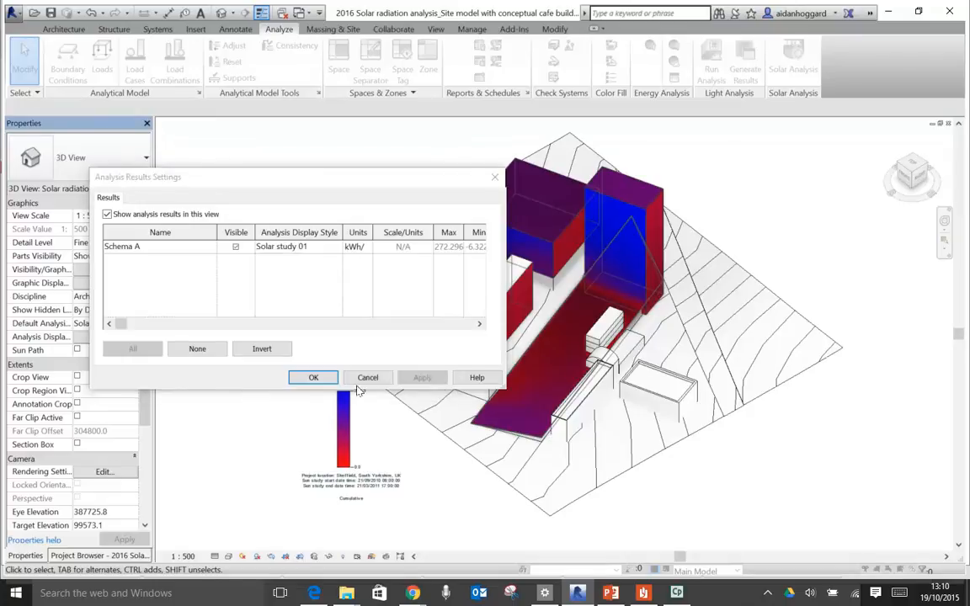
left_click(313, 377)
- Reopen the view's analysis display settings and bring up the color settings of the Solar study 01 style
middle_click_drag(620, 341, 829, 355)
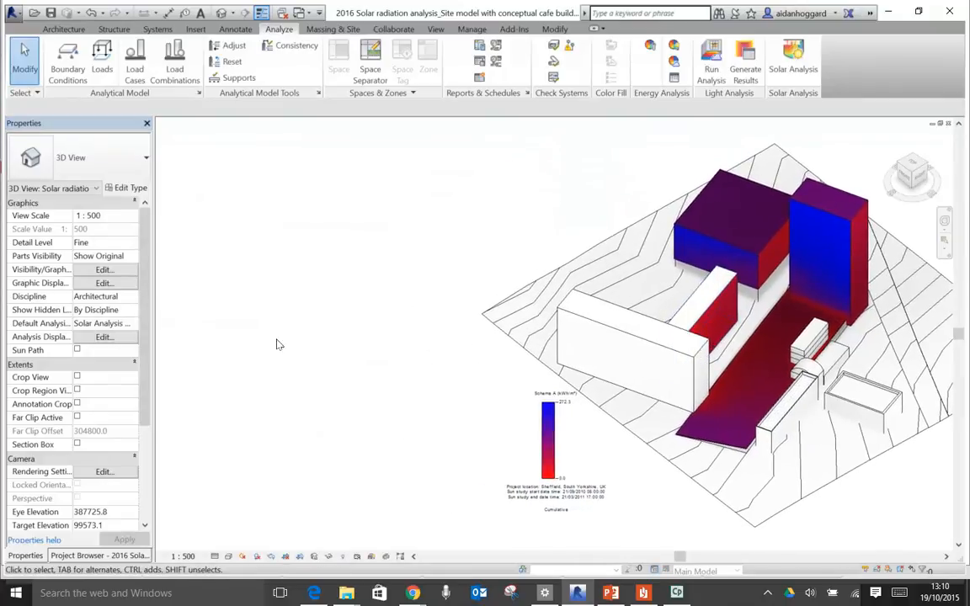
left_click(103, 338)
left_click(334, 249)
left_click(340, 247)
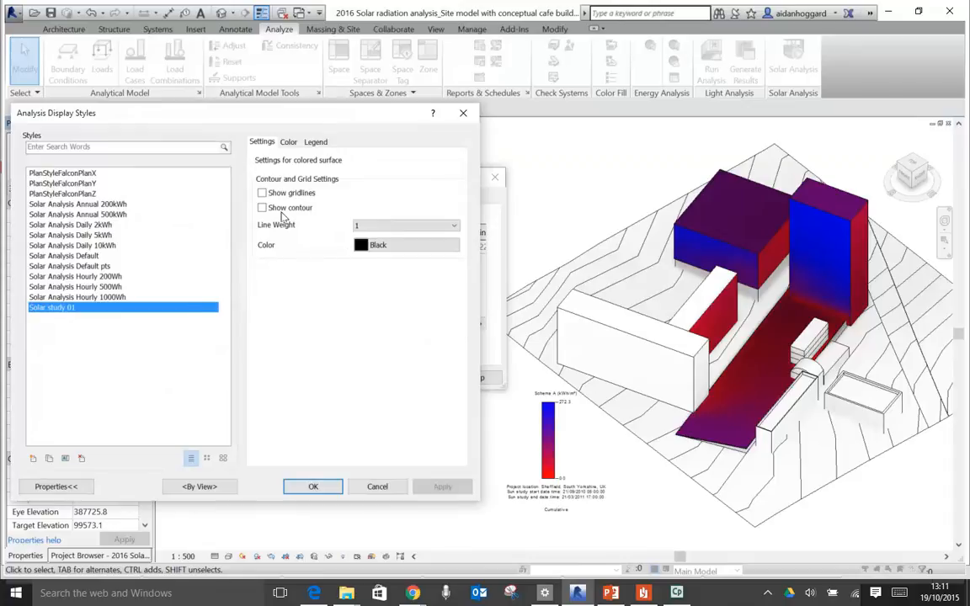
left_click(290, 143)
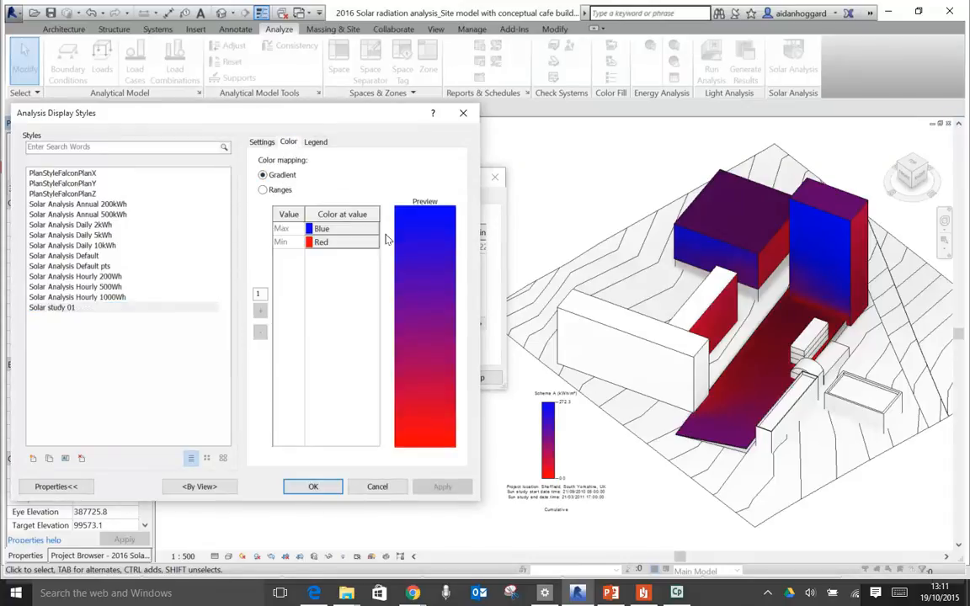
left_click(262, 190)
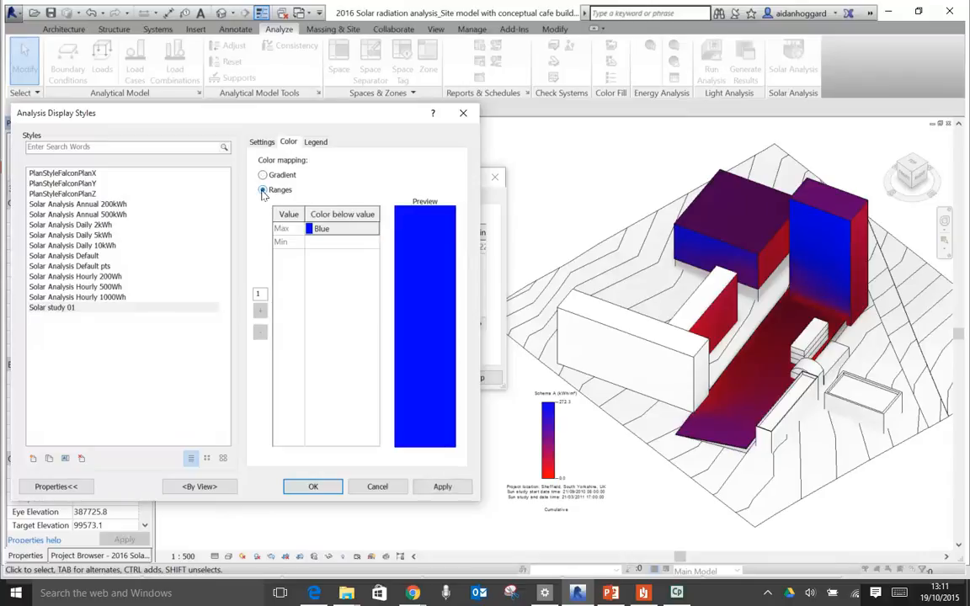
left_click(324, 245)
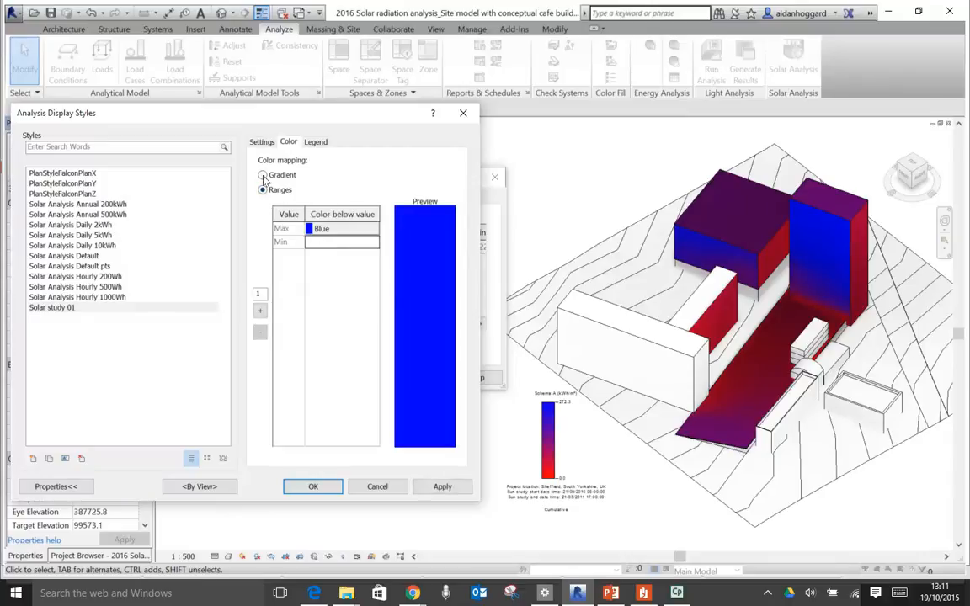
left_click(262, 174)
- Set the gradient's minimum color to Cyan in the Solar study 01 style
left_click(343, 243)
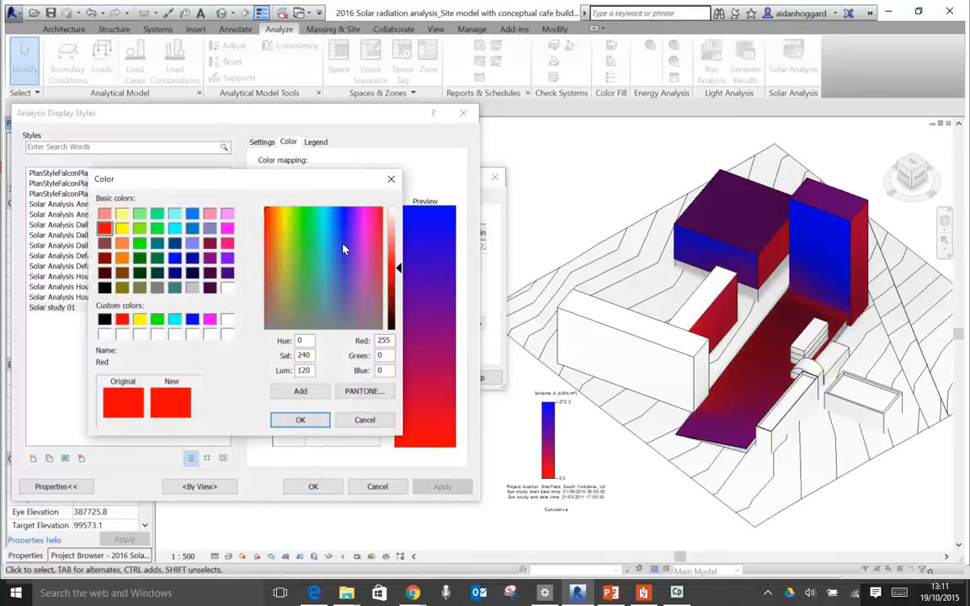
left_click(174, 228)
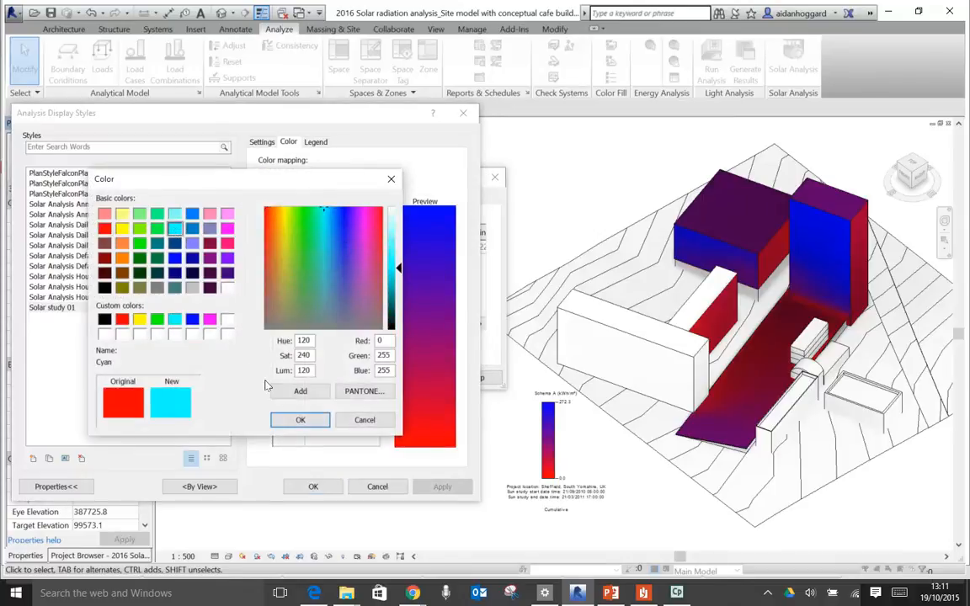
left_click(298, 418)
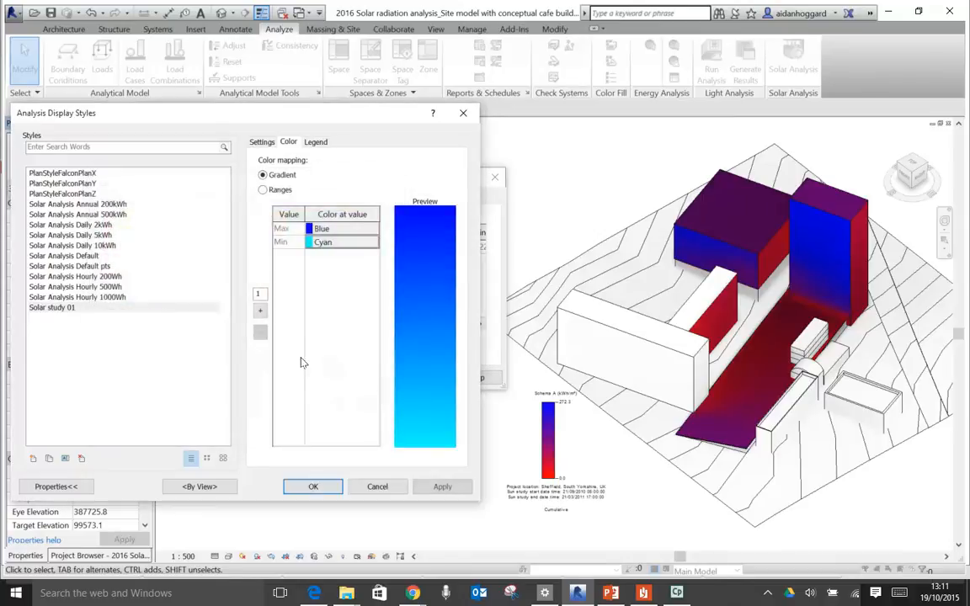
- Add an intermediate gradient color of pink RGB 217-038-136 between the maximum and minimum, and apply it to the results
left_click(260, 311)
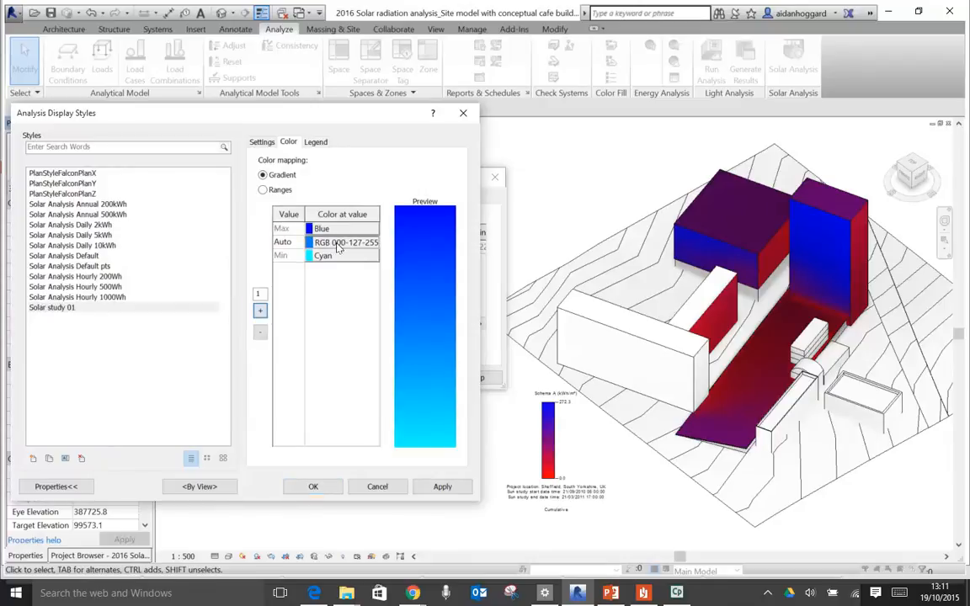
left_click(338, 244)
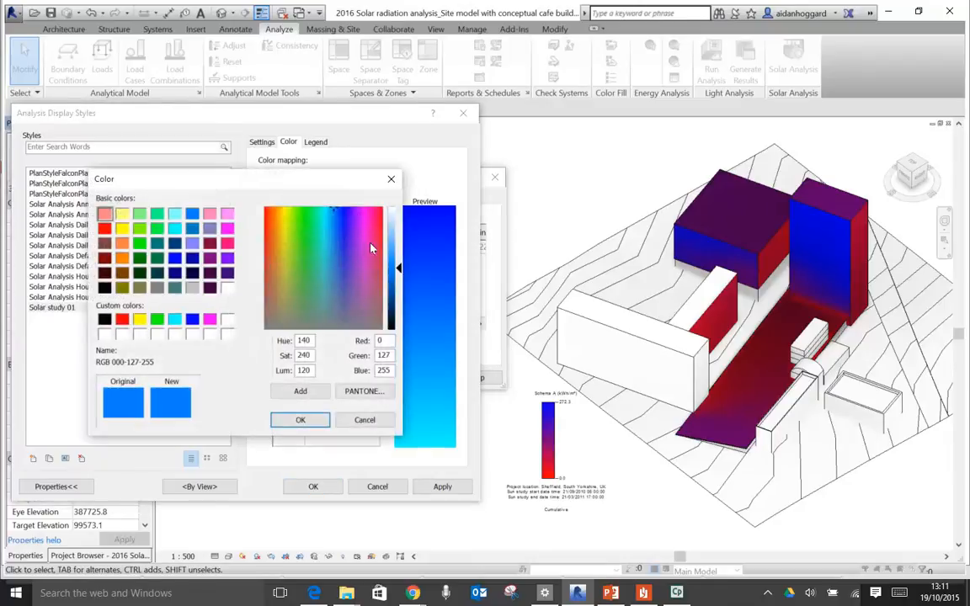
left_click(372, 244)
left_click(314, 421)
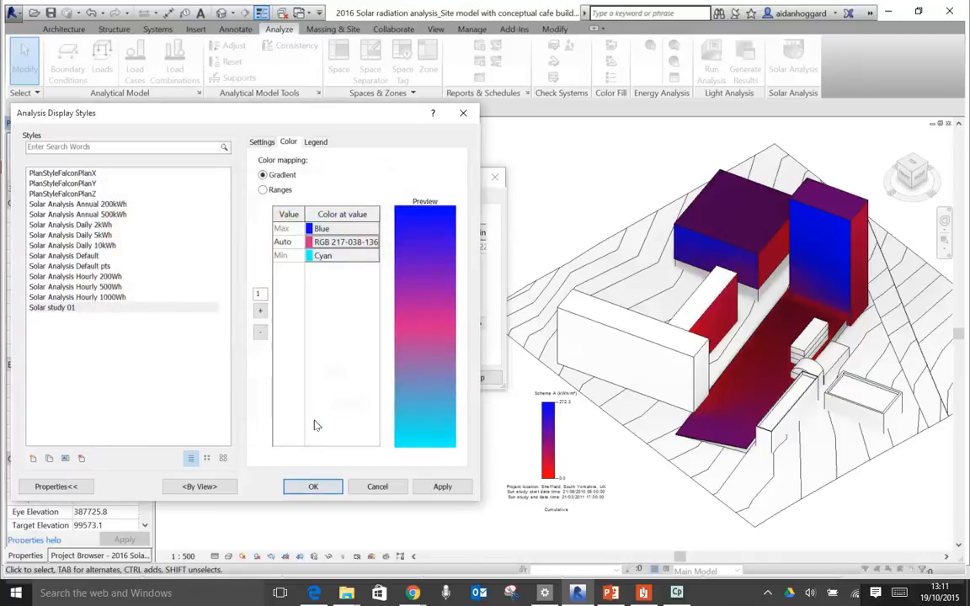
left_click(438, 488)
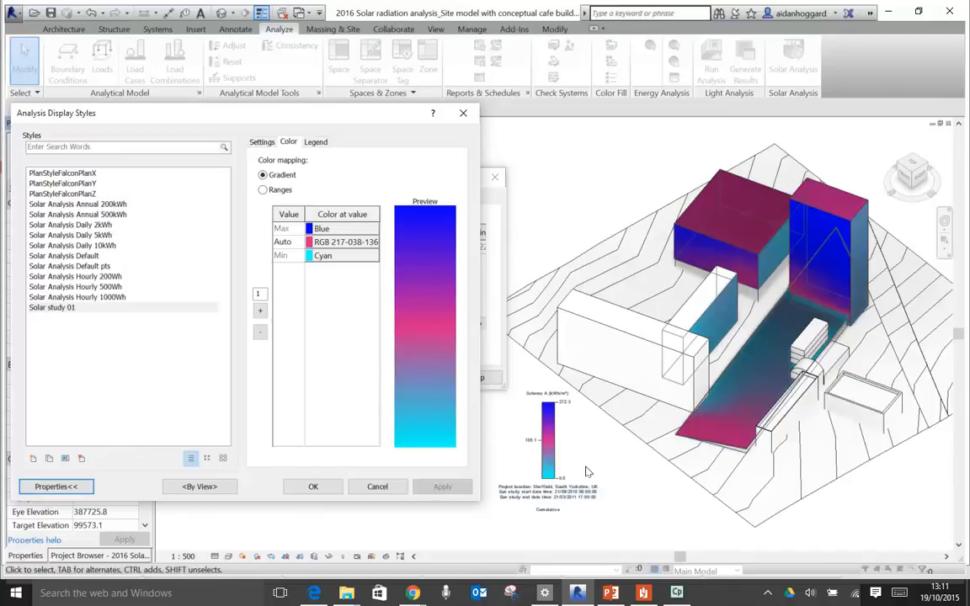
- Switch the Solar study 01 color mapping from Gradient to Ranges and apply it, leaving the pink range's color as it is
left_click(262, 191)
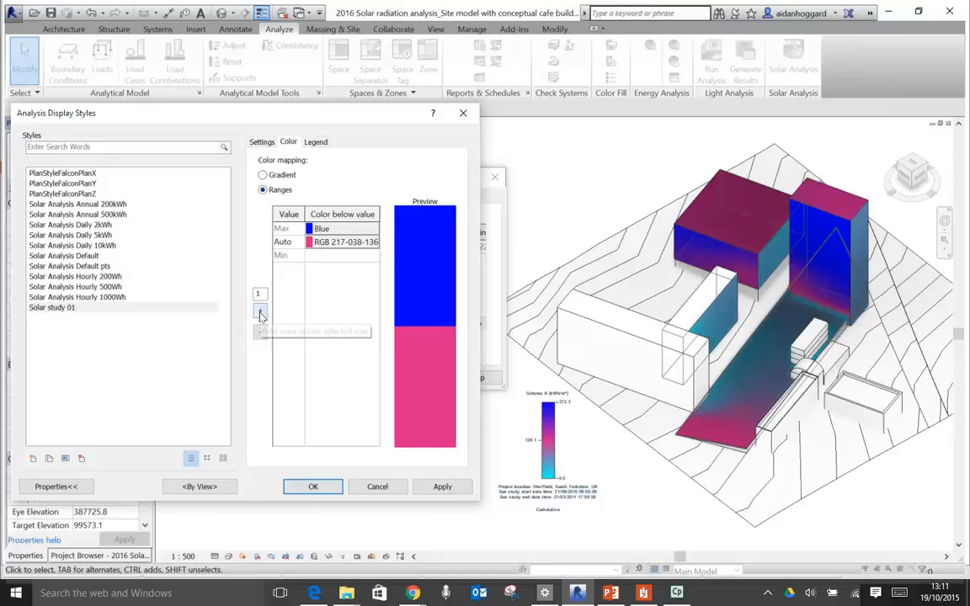
left_click(440, 487)
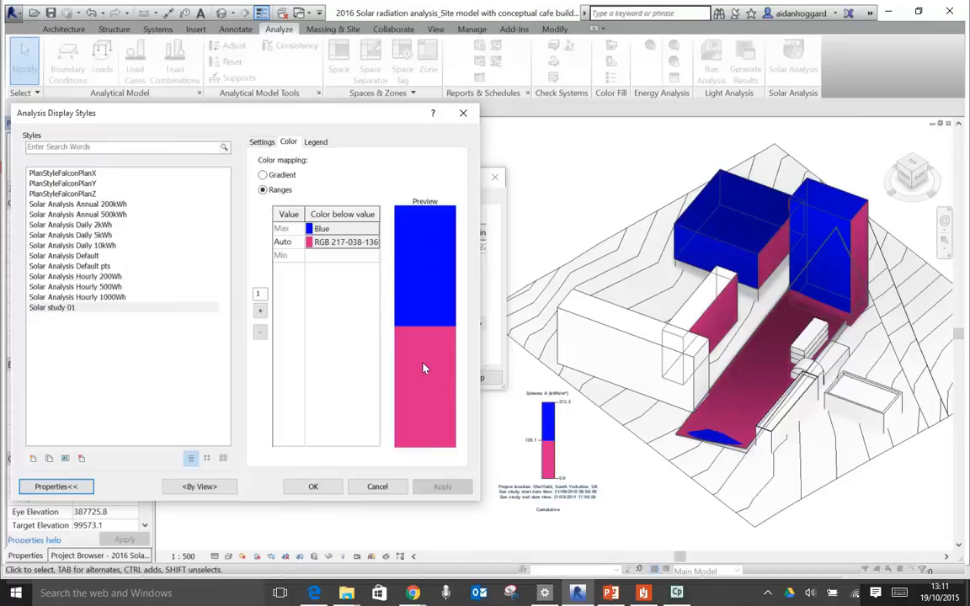
left_click(316, 241)
left_click(363, 419)
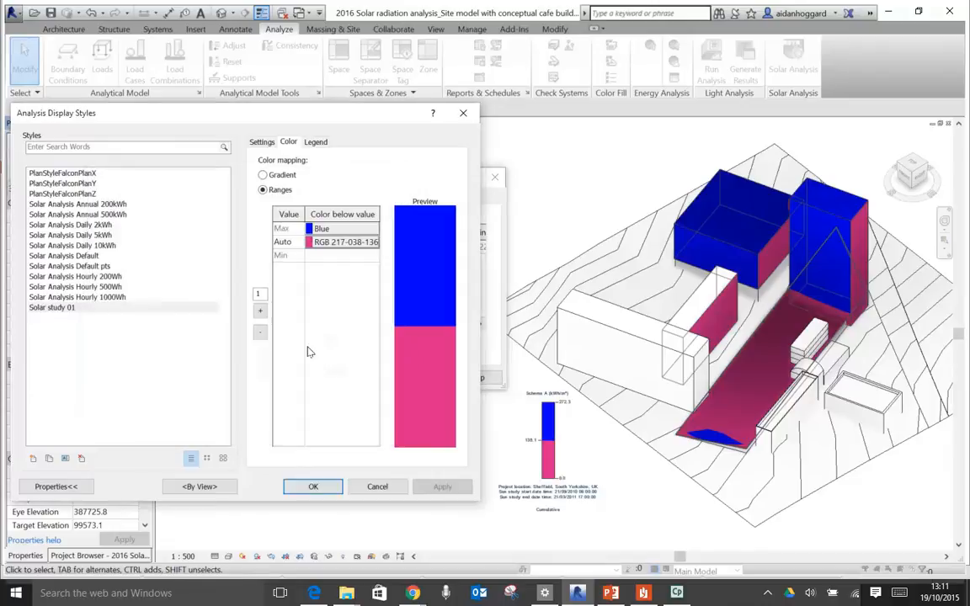
- Add three more color ranges between blue and pink to Solar study 01, apply them, and close the analysis display settings
left_click(260, 314)
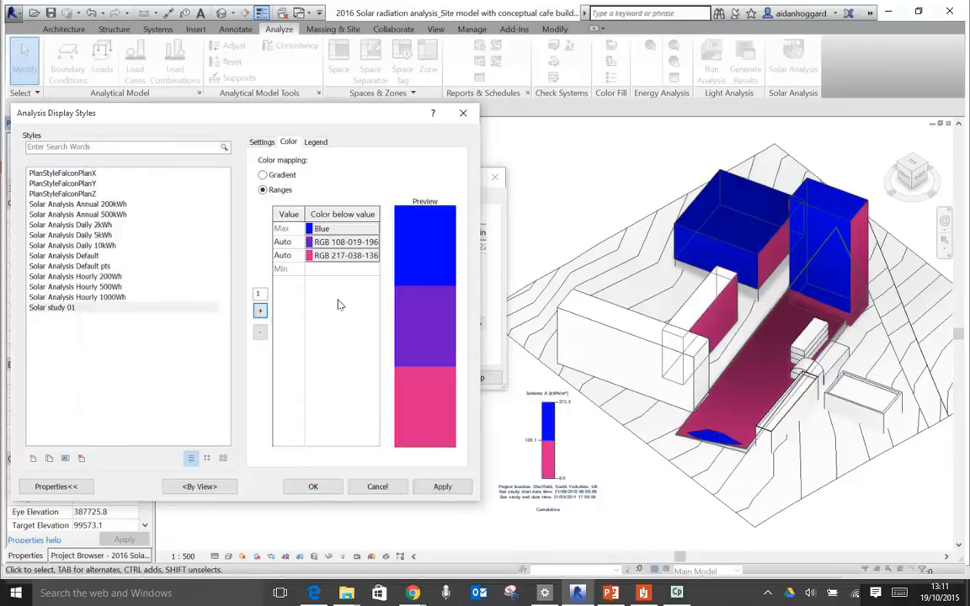
left_click(446, 487)
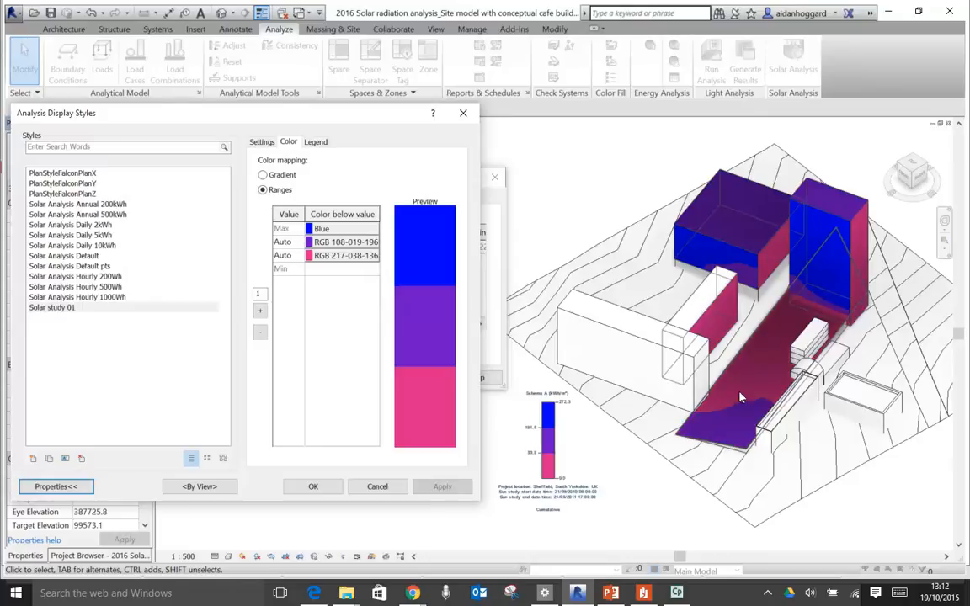
left_click(260, 311)
left_click(260, 310)
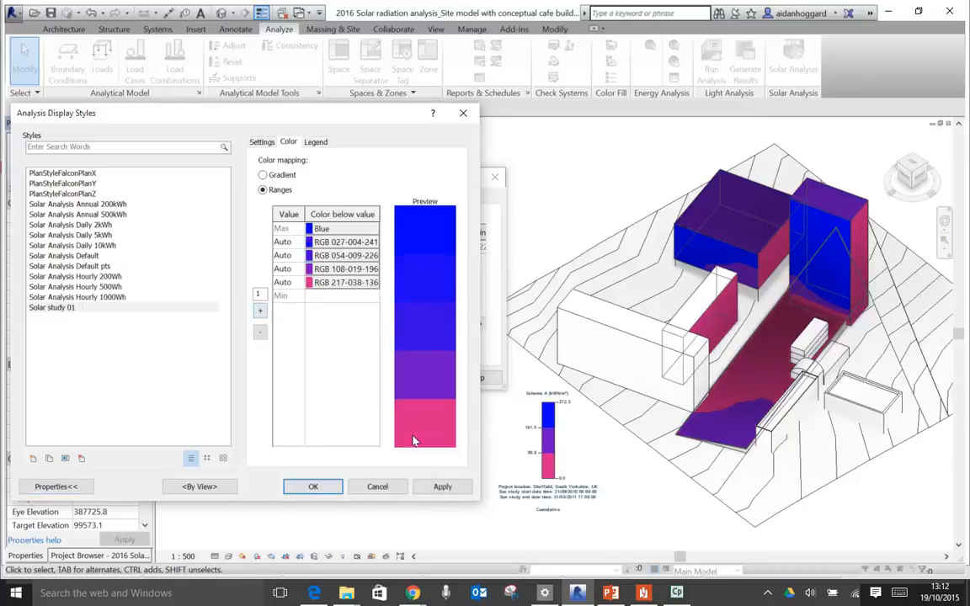
left_click(442, 488)
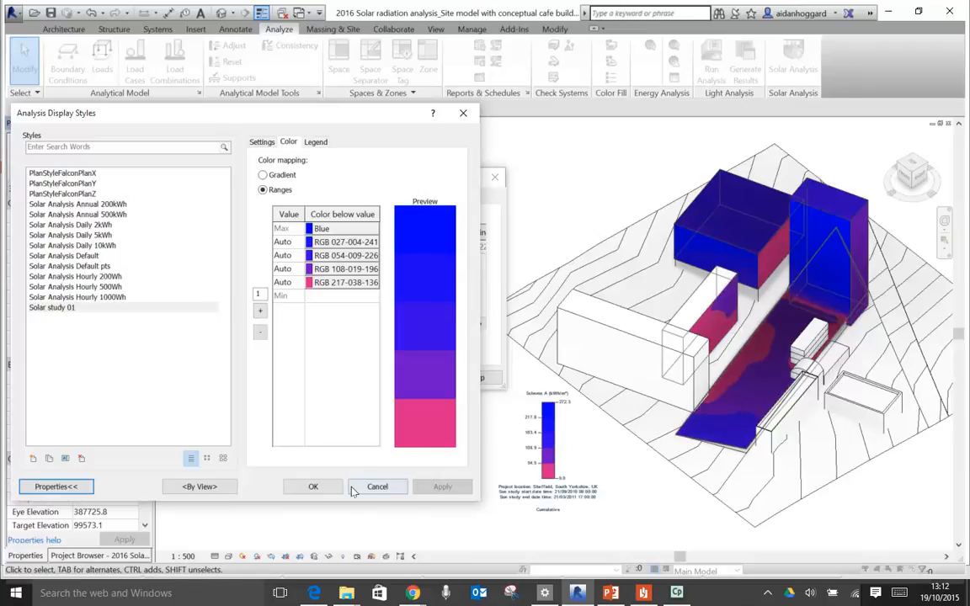
left_click(314, 488)
left_click(313, 377)
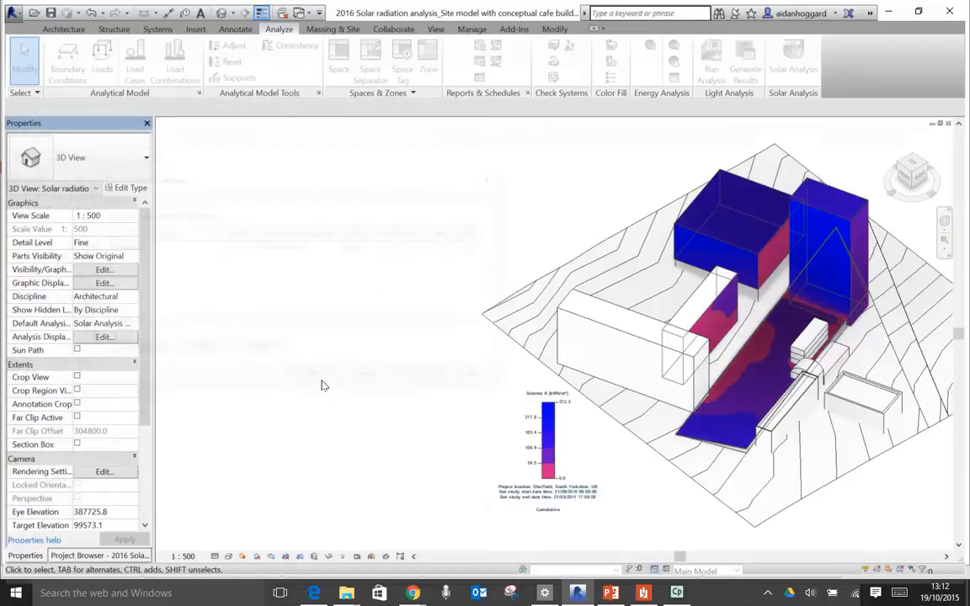
- Examine the results legend and compare its color bands with the radiation shown on the site model's faces
scroll(572, 456, "up", 1)
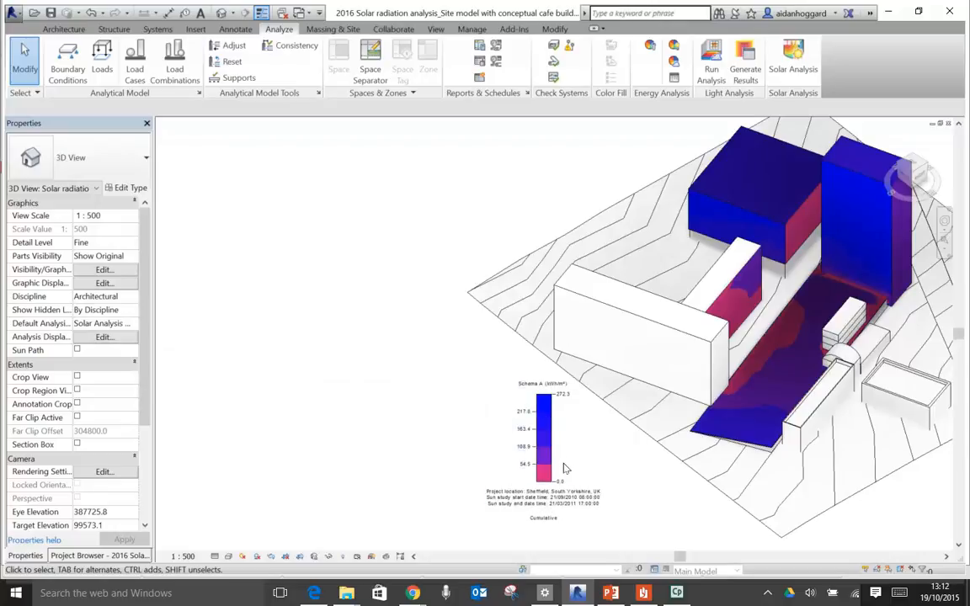
scroll(505, 404, "up", 1)
middle_click_drag(639, 519, 413, 419)
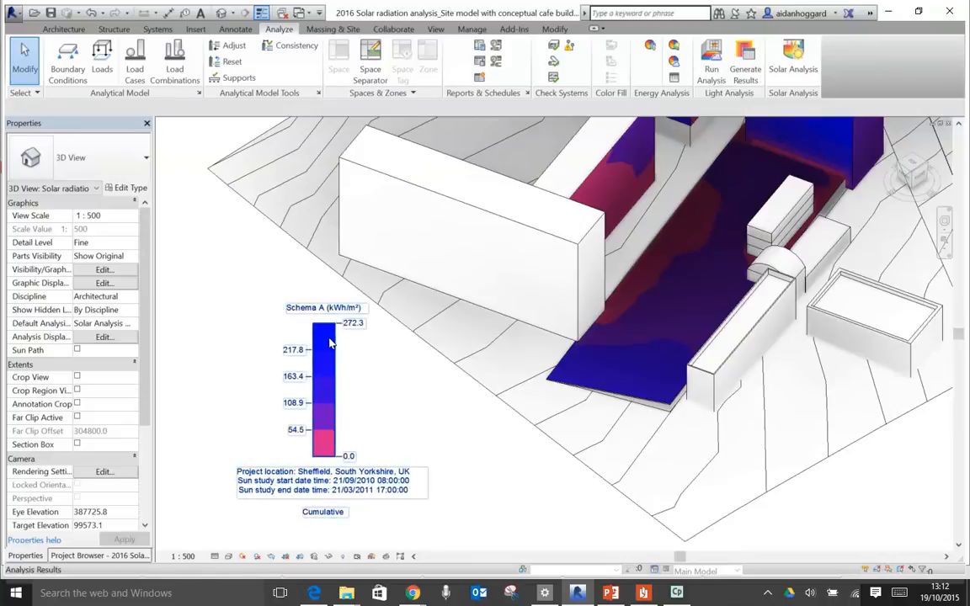
scroll(434, 408, "down", 3)
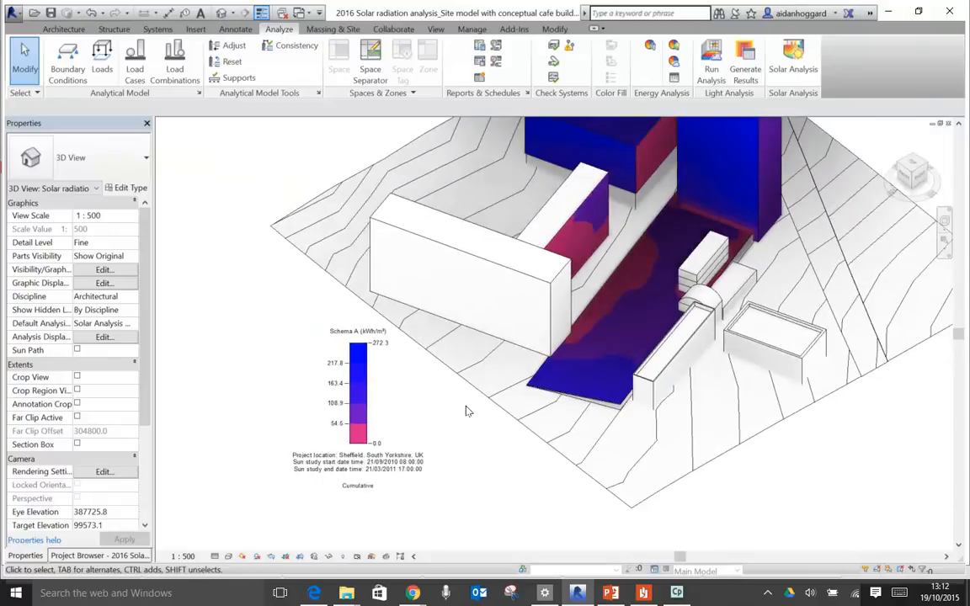
middle_click_drag(580, 236, 611, 359)
scroll(619, 300, "up", 2)
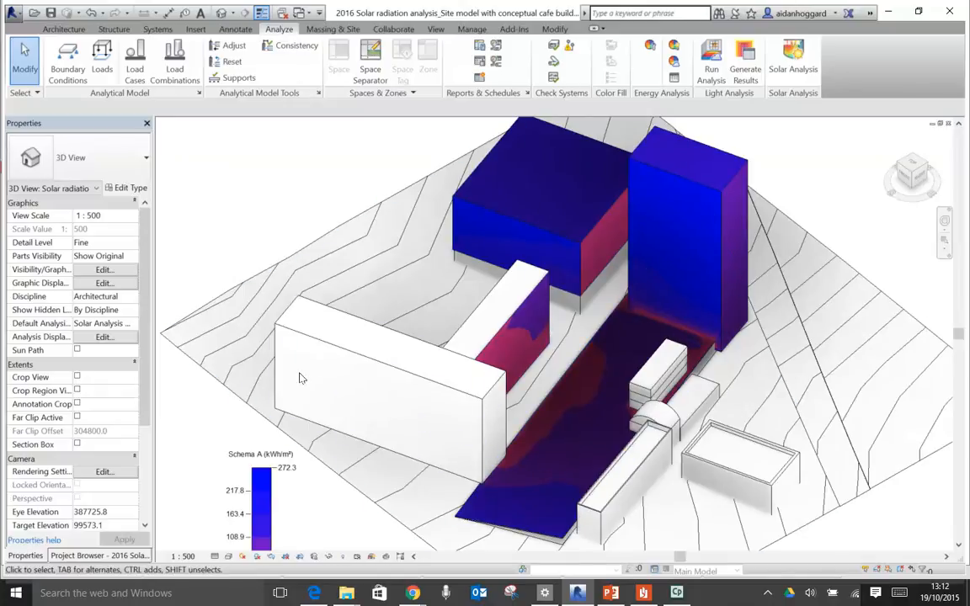
scroll(306, 367, "down", 2)
scroll(311, 389, "up", 2)
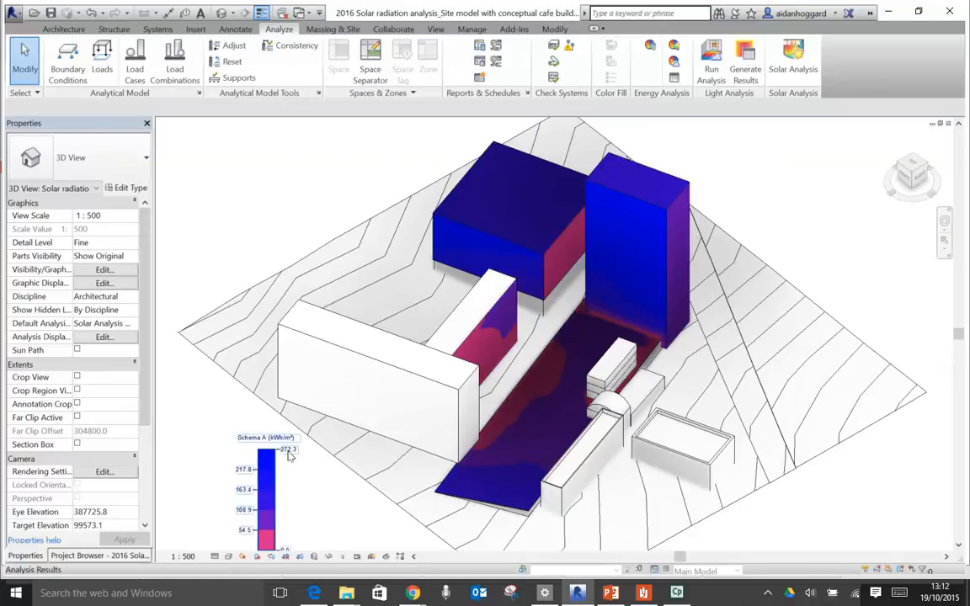
- Turn off ambient shadows in the 3D view's graphic display options and apply the change
left_click(228, 557)
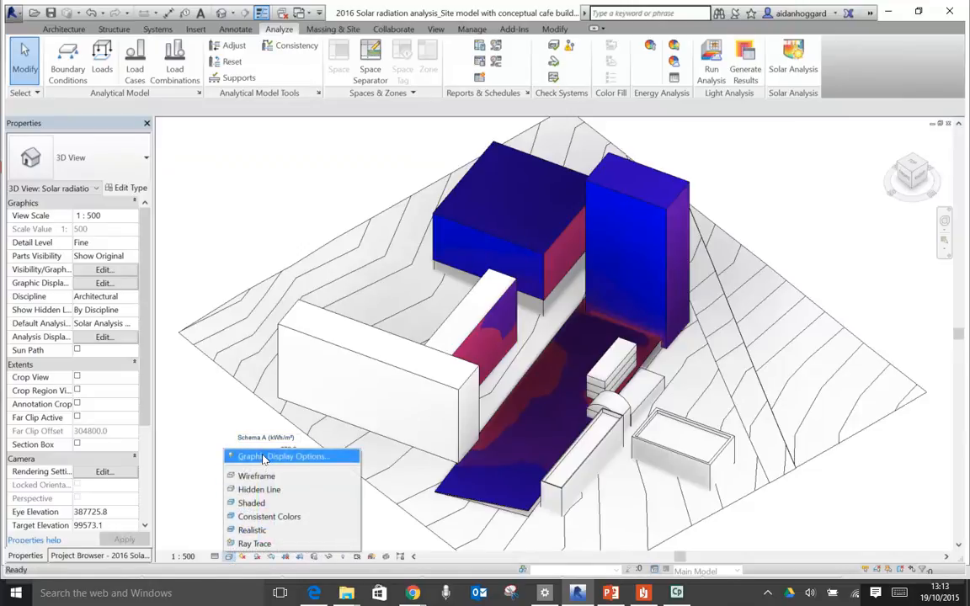
left_click(264, 458)
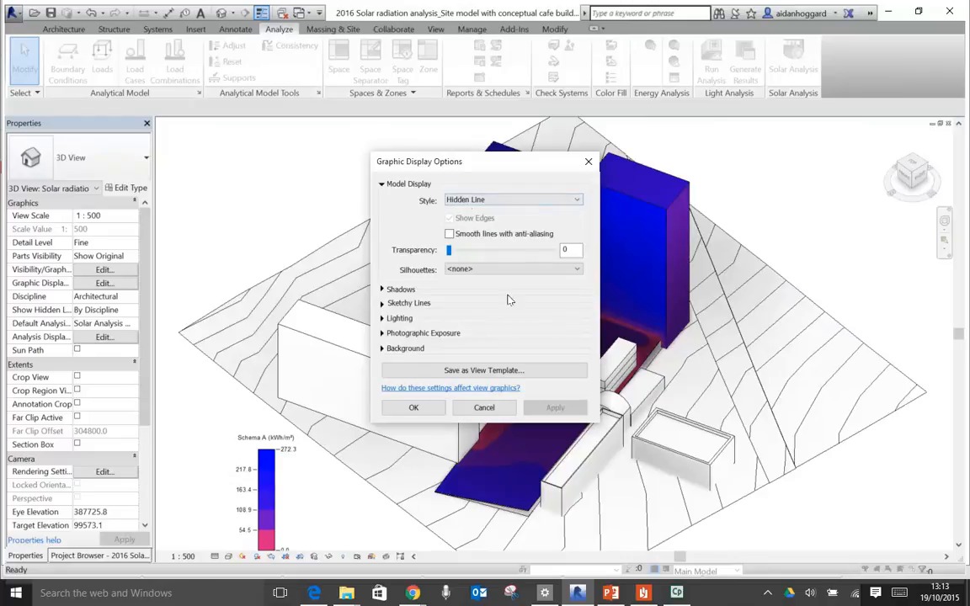
left_click(382, 304)
left_click(381, 290)
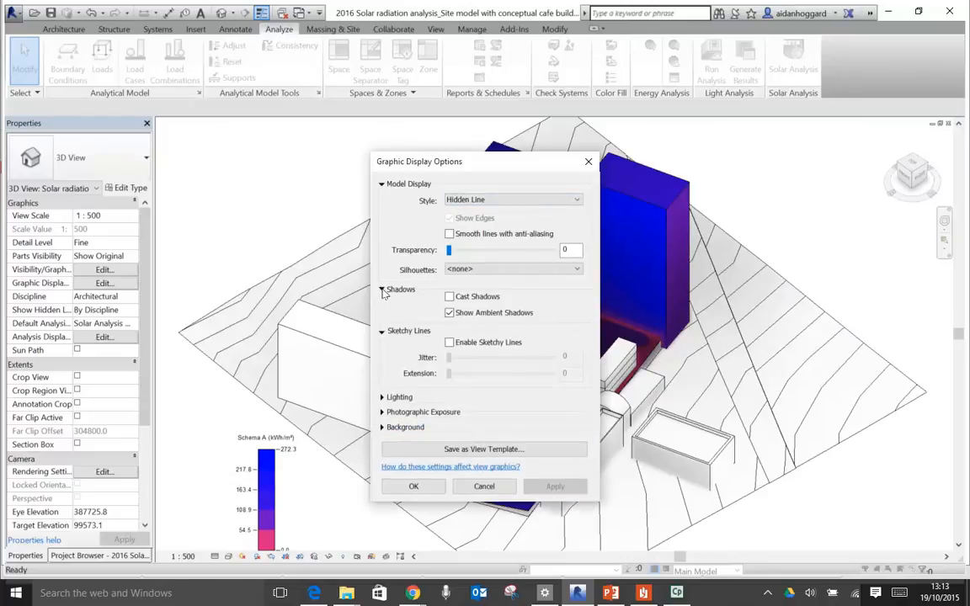
left_click(450, 314)
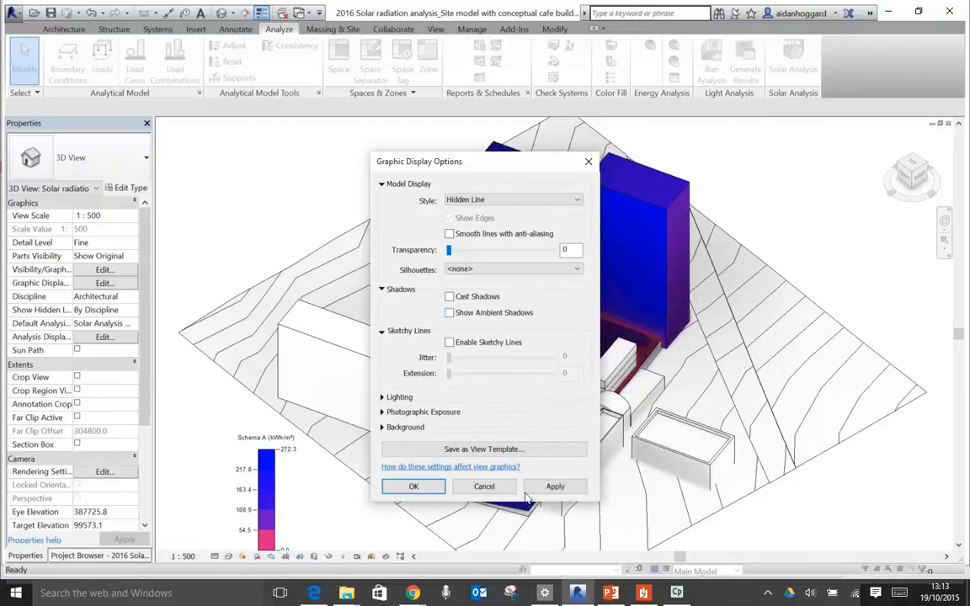
left_click(551, 487)
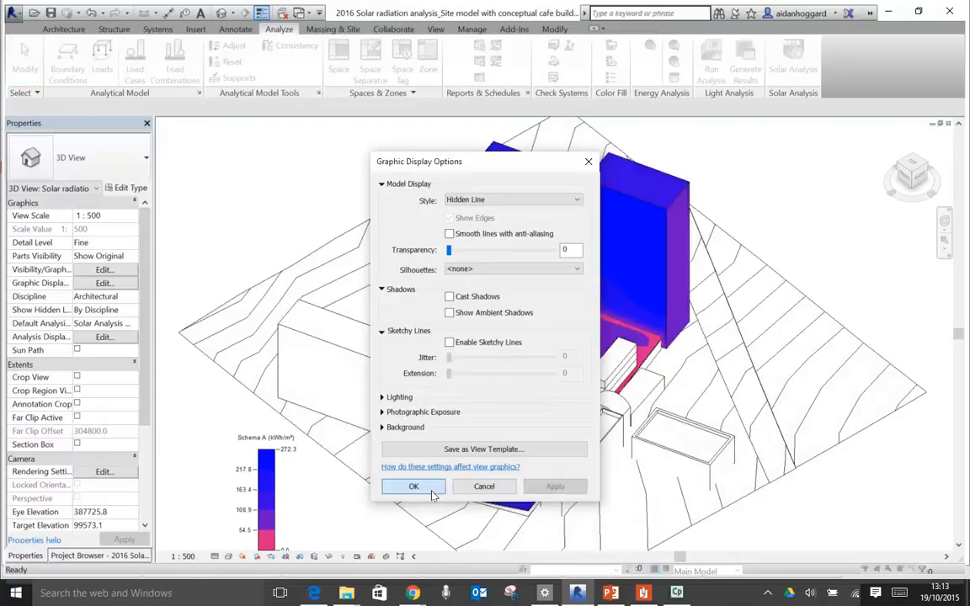
left_click(418, 487)
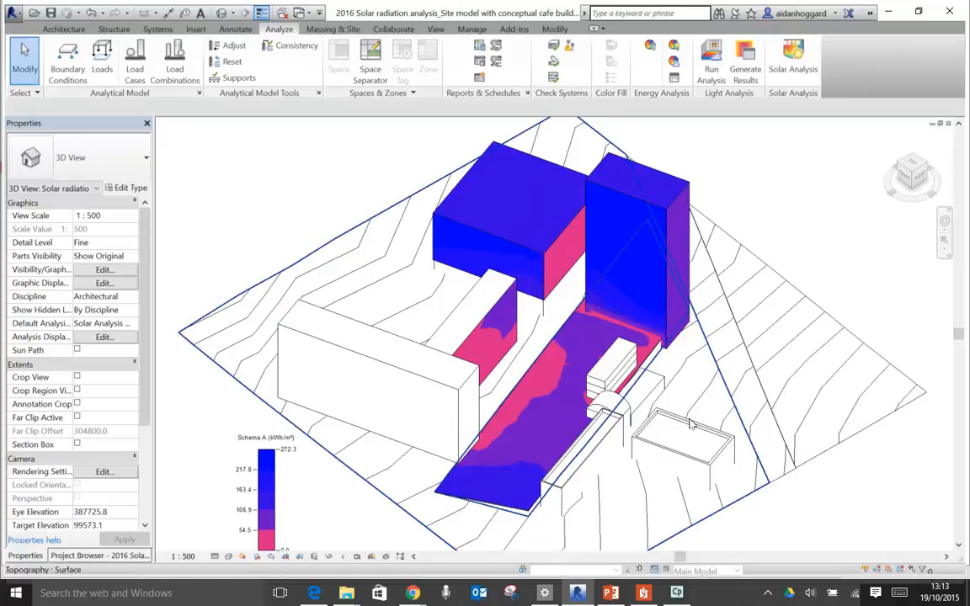
middle_click_drag(616, 408, 637, 406)
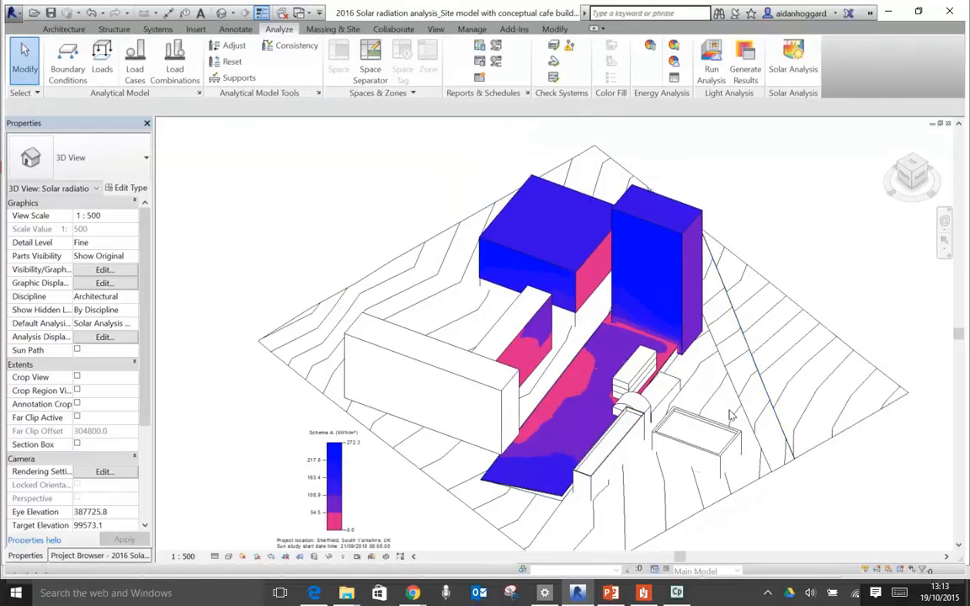
- Open the Solar study 01 display style for Schema A and apply it with gridlines turned off
scroll(531, 406, "down", 2)
middle_click_drag(491, 416, 682, 380)
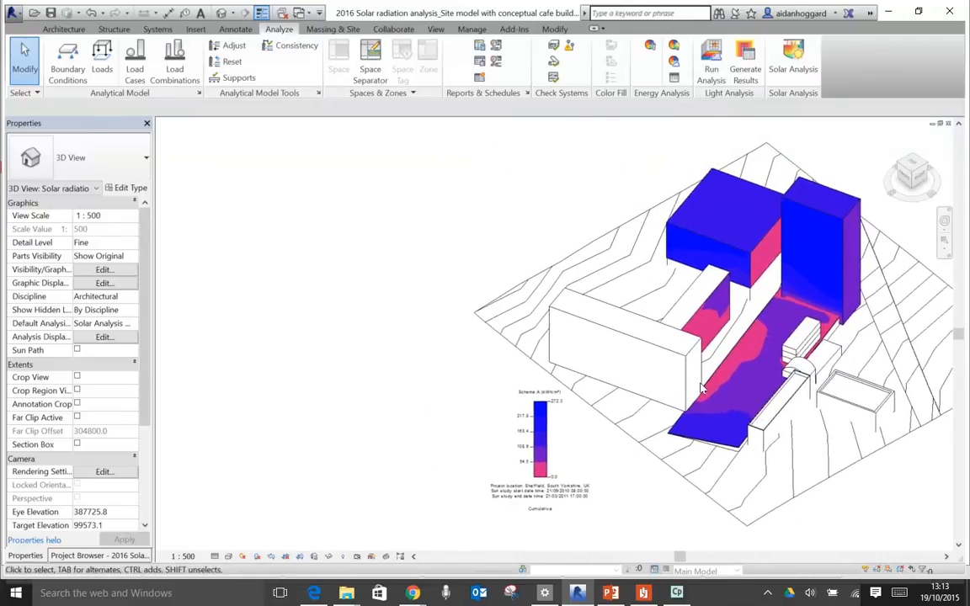
scroll(752, 394, "up", 1)
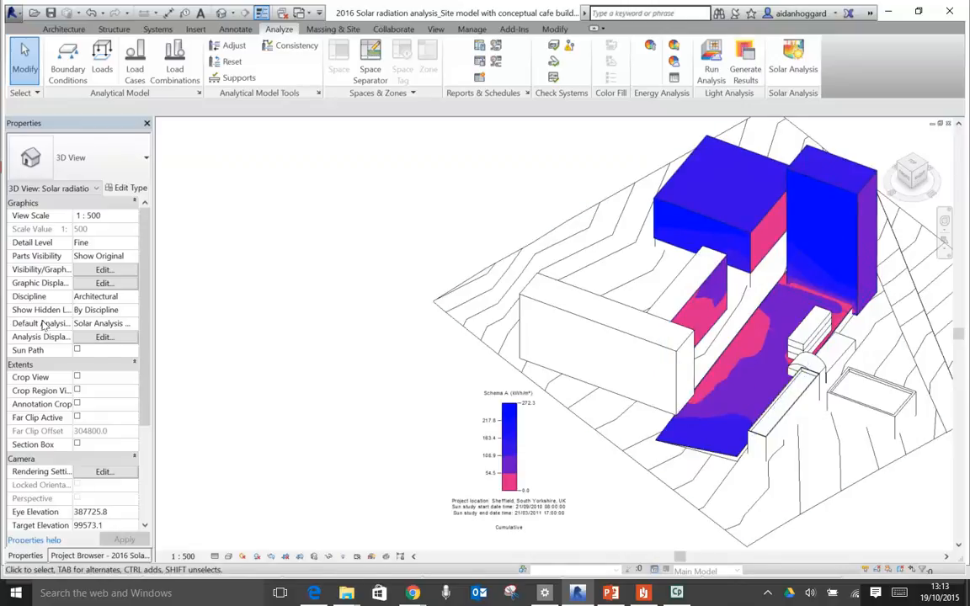
left_click(100, 337)
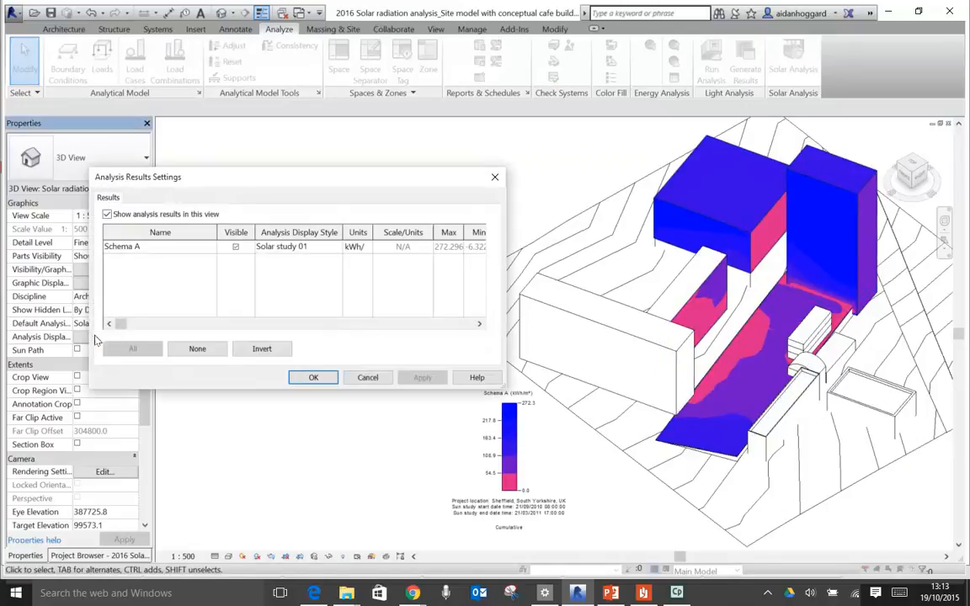
left_click(336, 247)
left_click(340, 247)
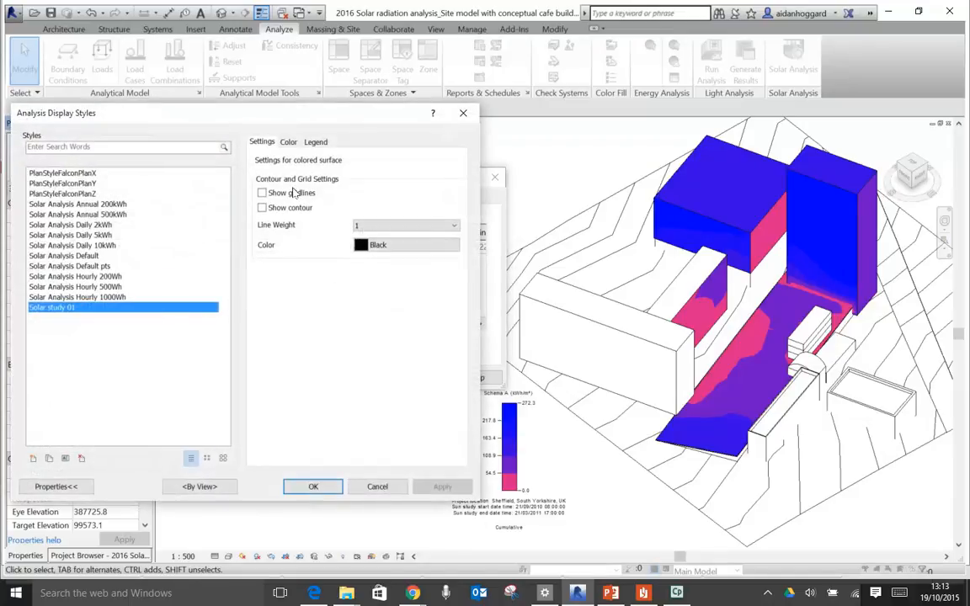
left_click(261, 193)
left_click(440, 487)
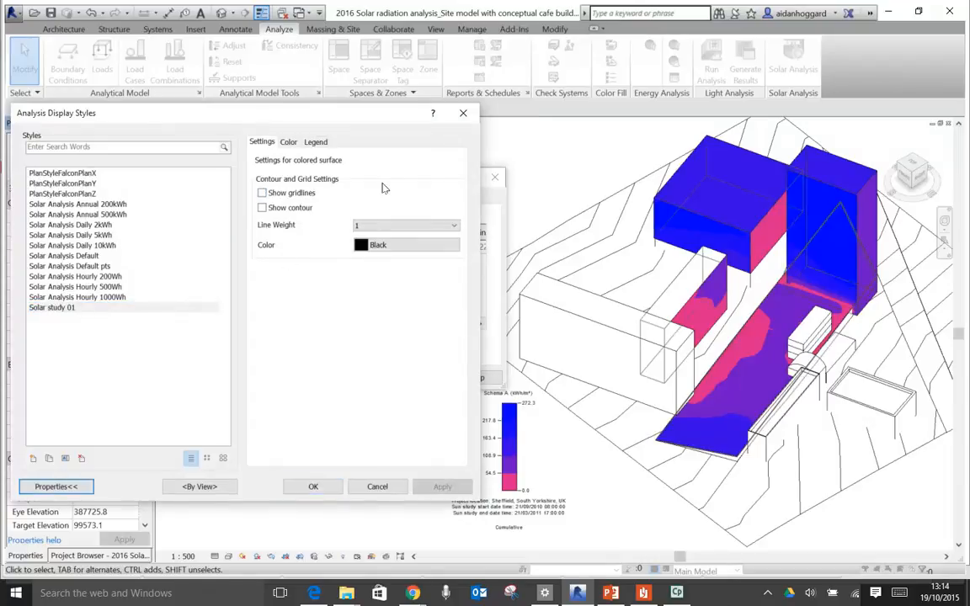
- Switch the Solar study 01 color mapping to Gradient and apply it
left_click(290, 143)
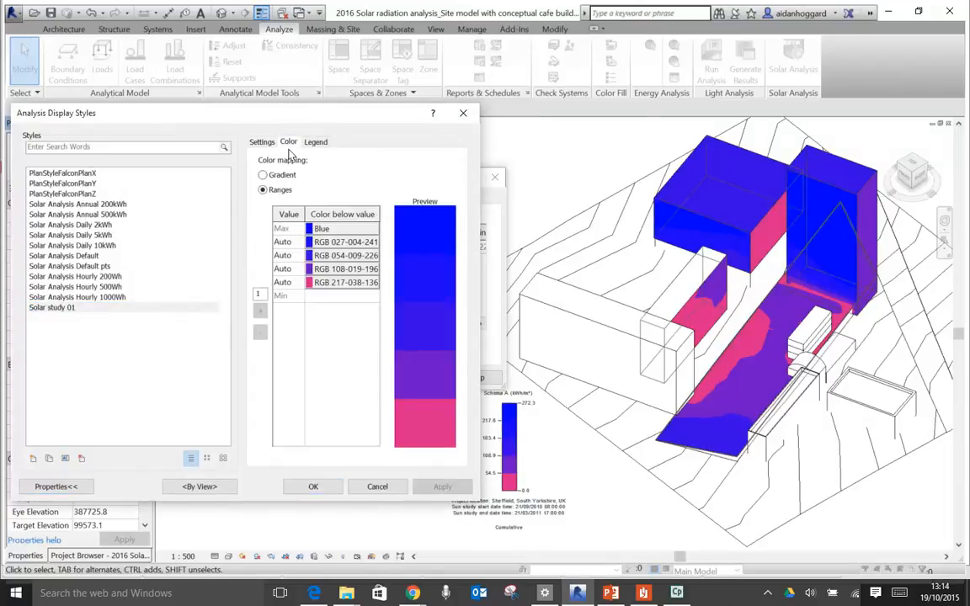
left_click(262, 174)
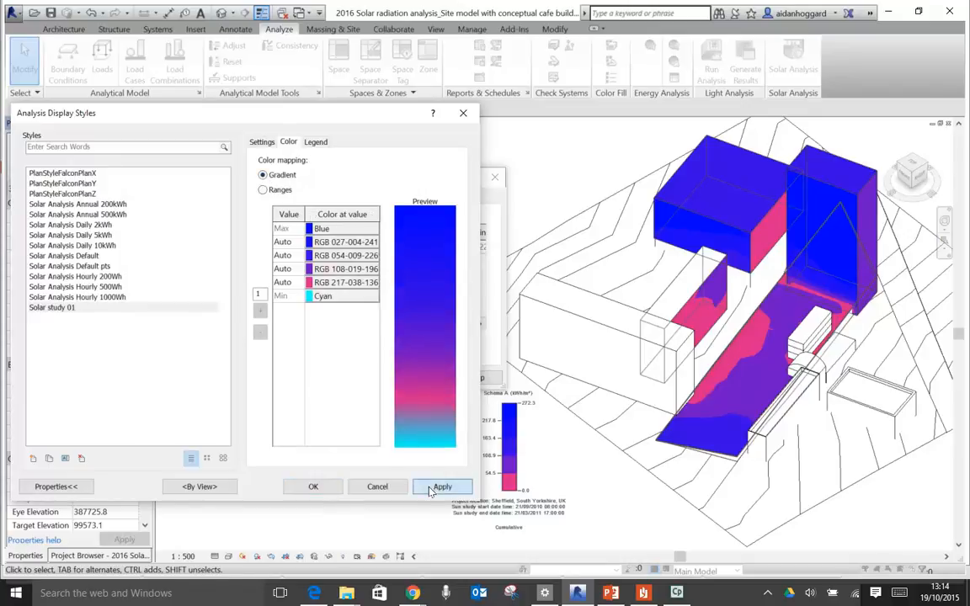
left_click(431, 490)
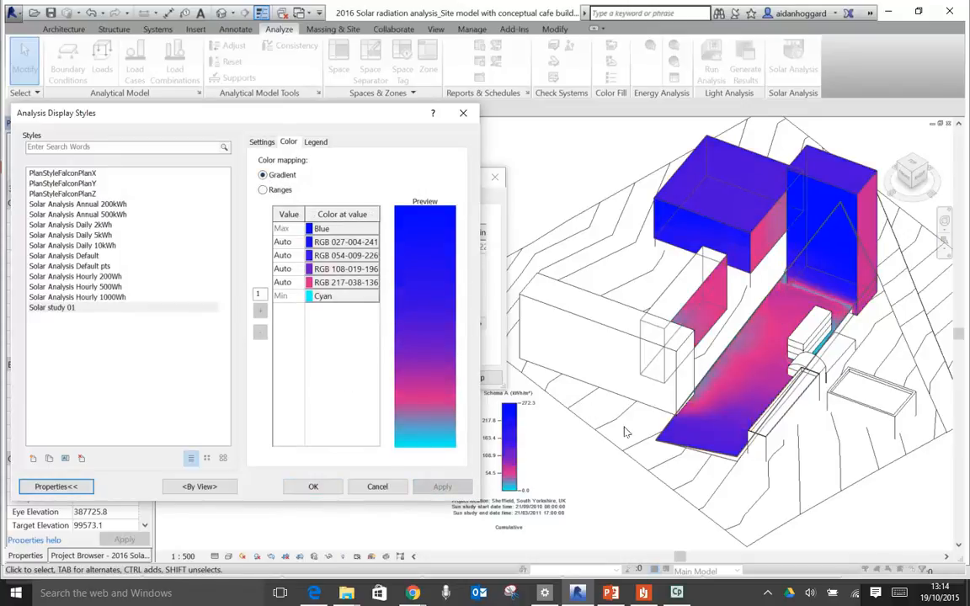
- Review the legend settings and heading text type options of Solar study 01, and close the analysis display settings
left_click(316, 144)
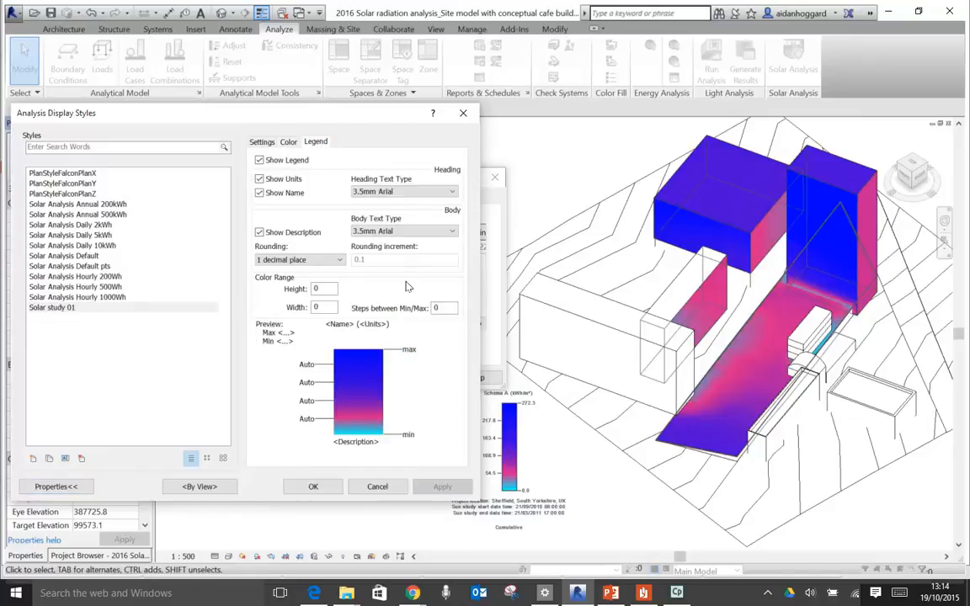
left_click(438, 192)
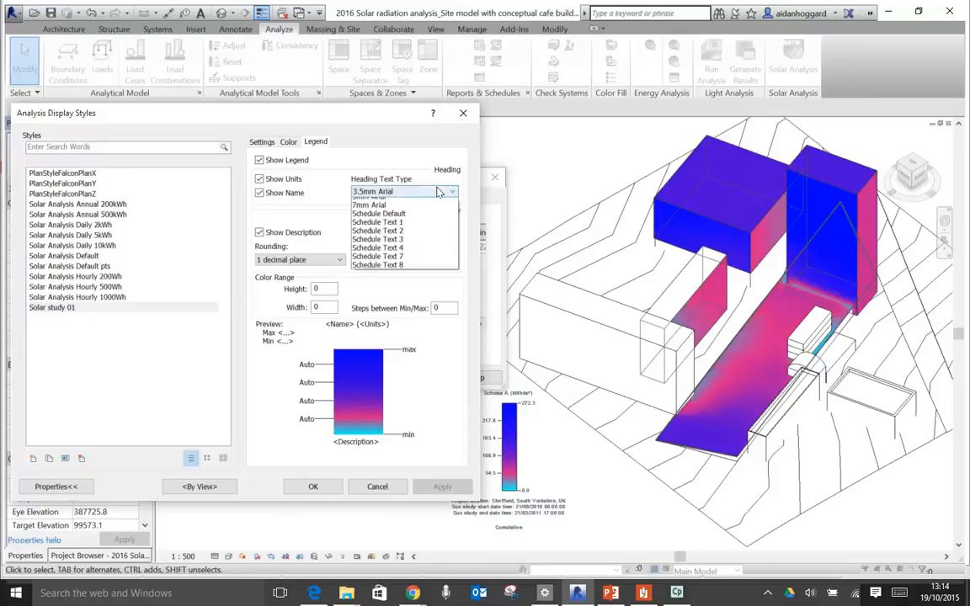
left_click(437, 192)
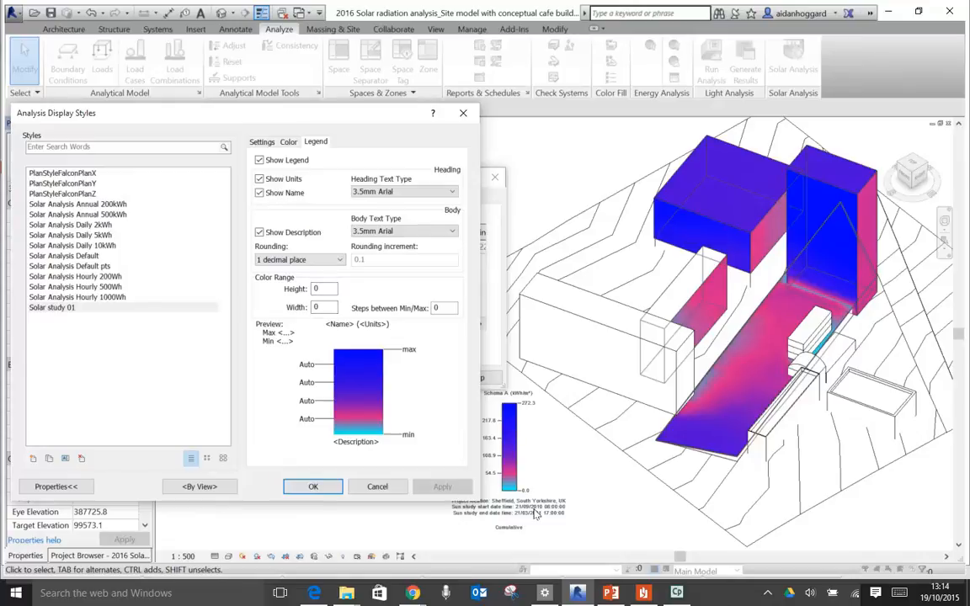
left_click(313, 487)
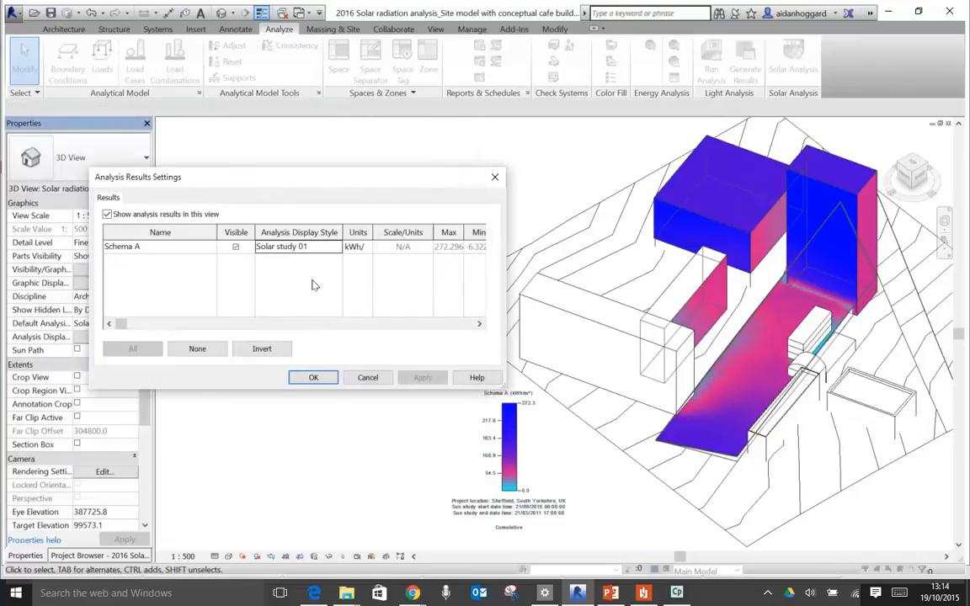
left_click(314, 378)
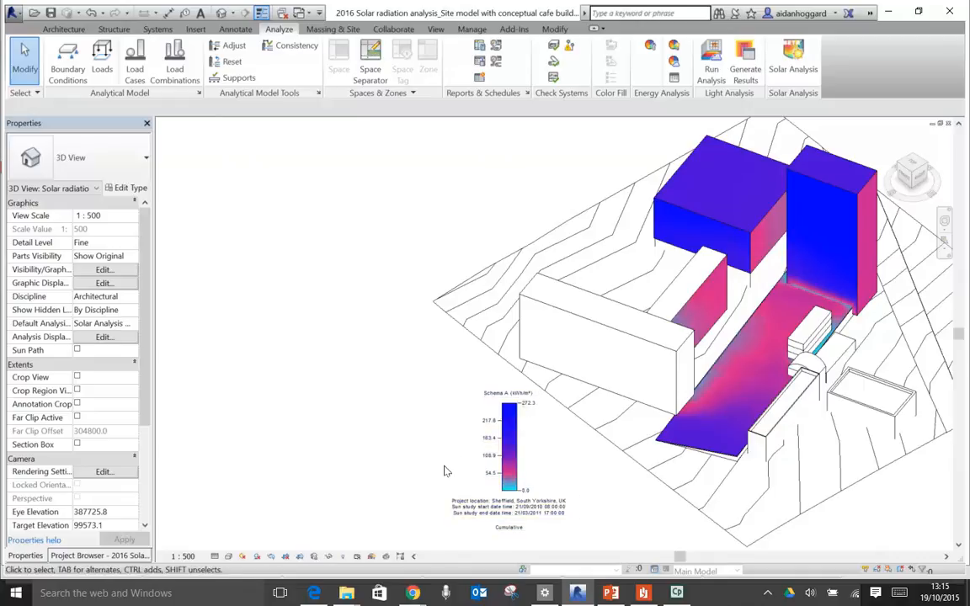
- Create a new analysis display style named Solar study points of the type Markers with text
scroll(542, 472, "up", 3)
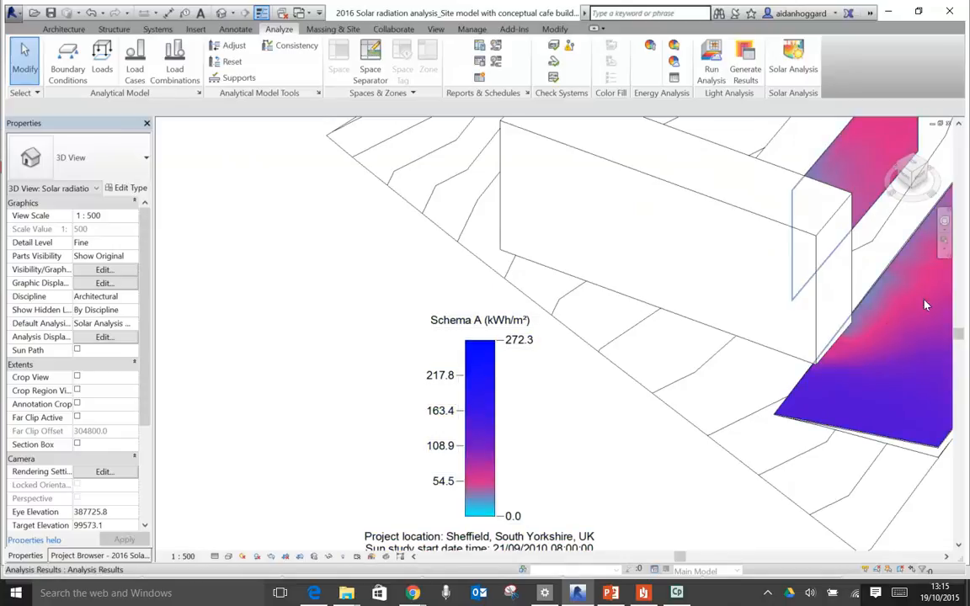
scroll(881, 323, "down", 6)
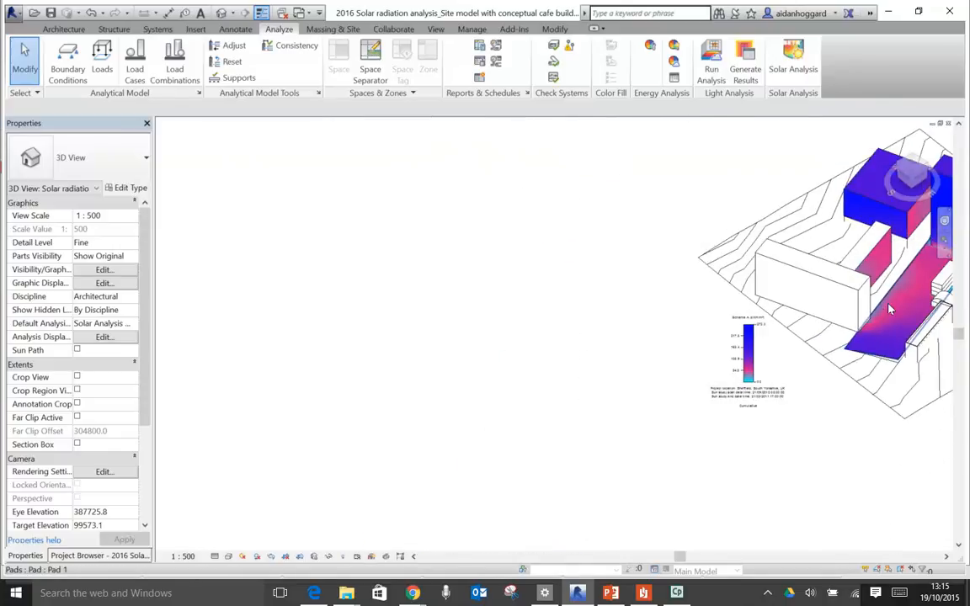
middle_click_drag(799, 272, 727, 384)
scroll(752, 365, "up", 4)
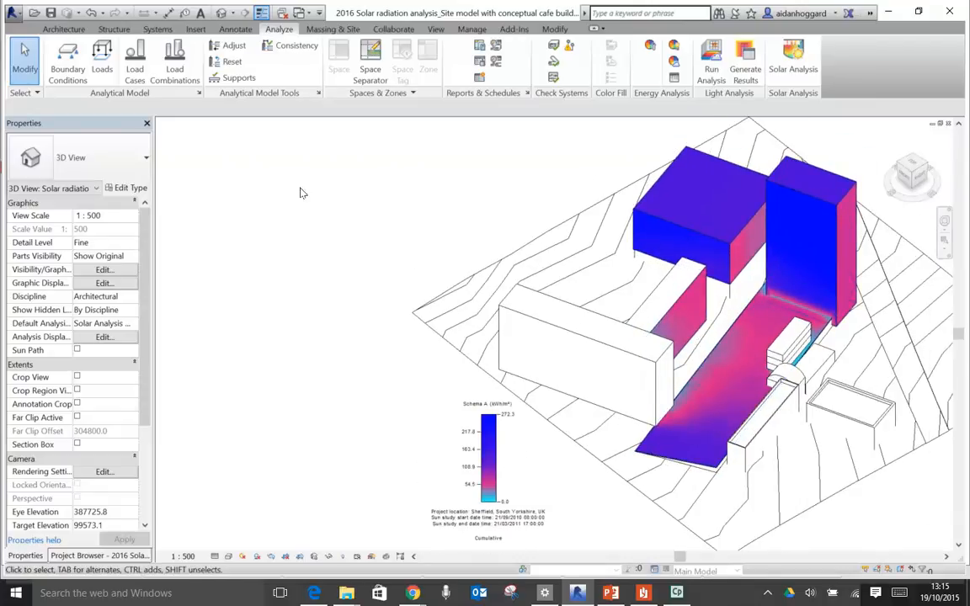
left_click(104, 338)
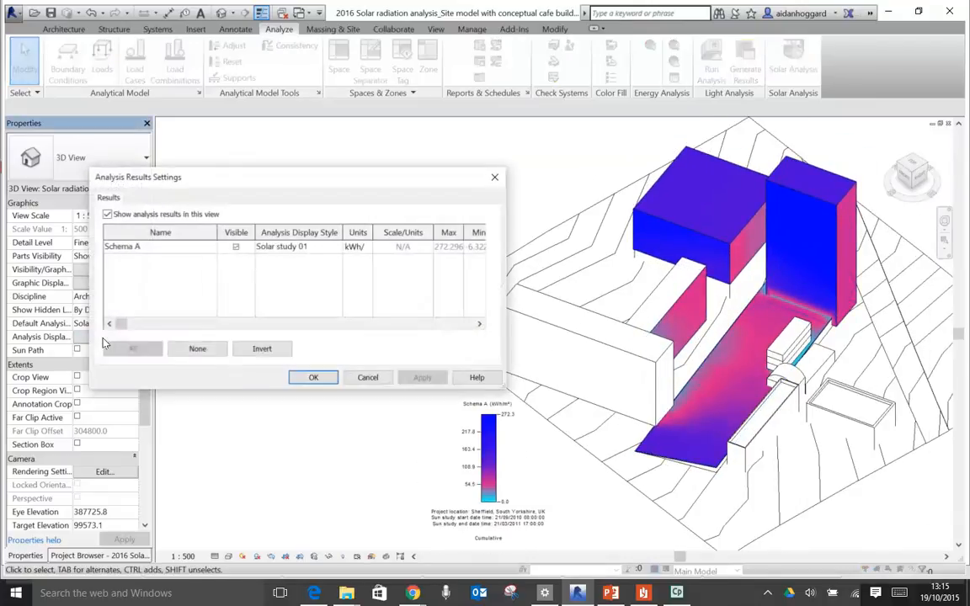
left_click(335, 249)
left_click(340, 246)
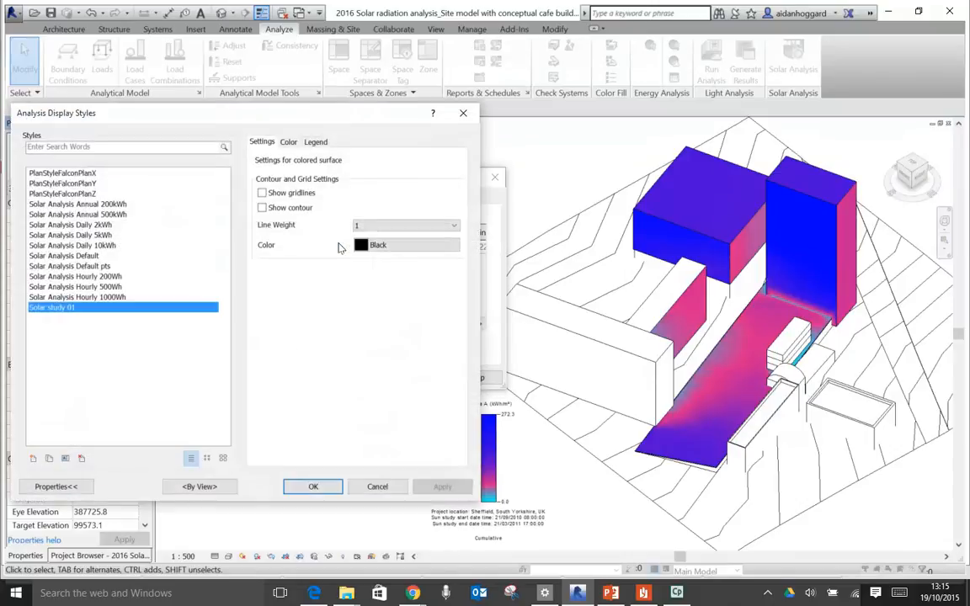
left_click(33, 458)
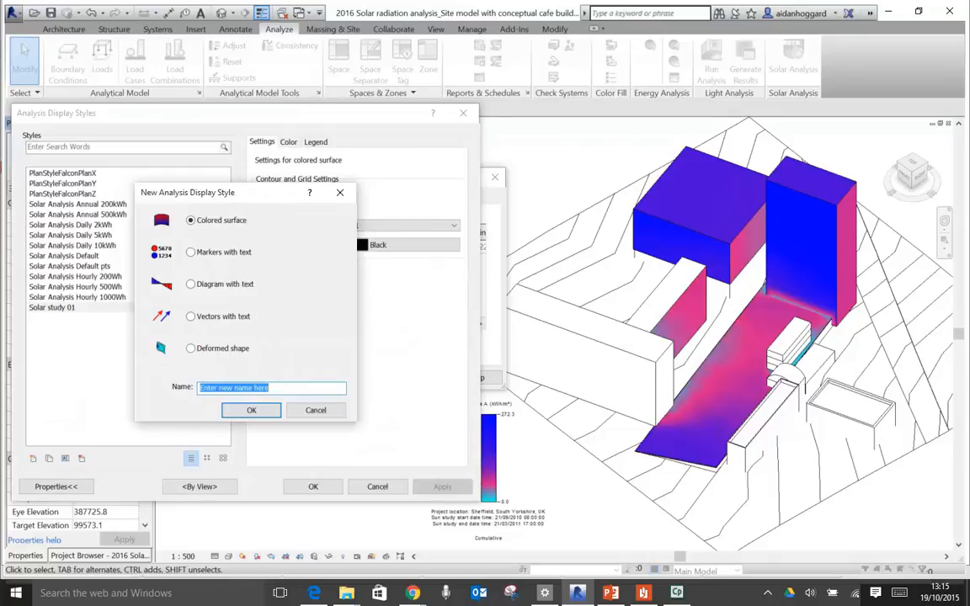
type("Solar study points")
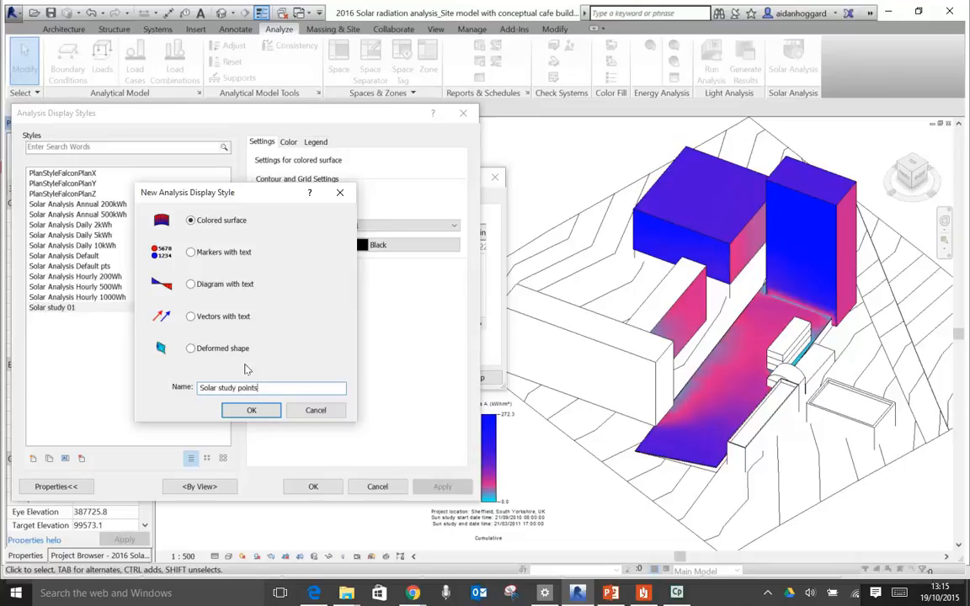
left_click(191, 253)
left_click(251, 410)
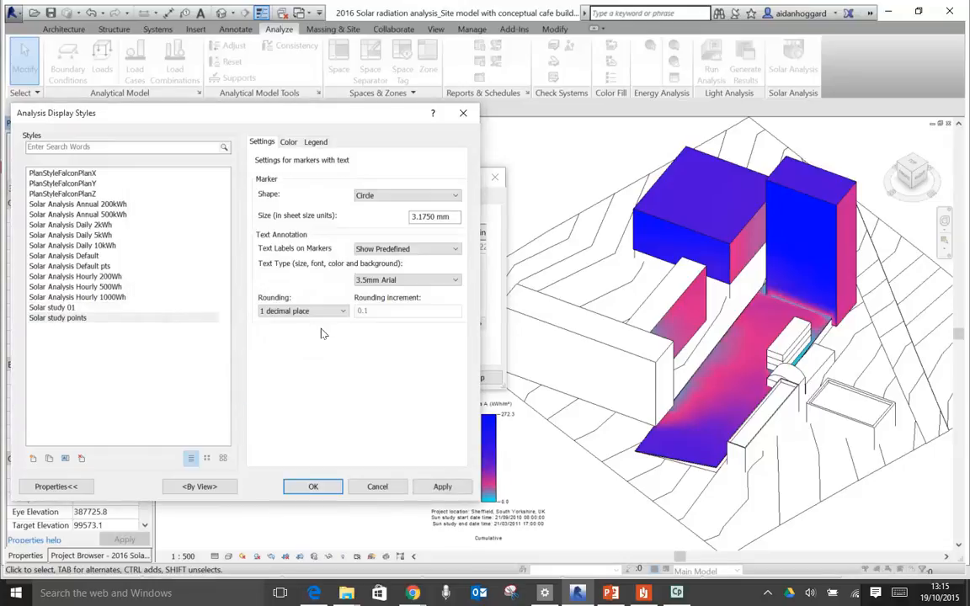
- Apply the Solar study points style to the Schema A results and close the analysis results settings
left_click(441, 487)
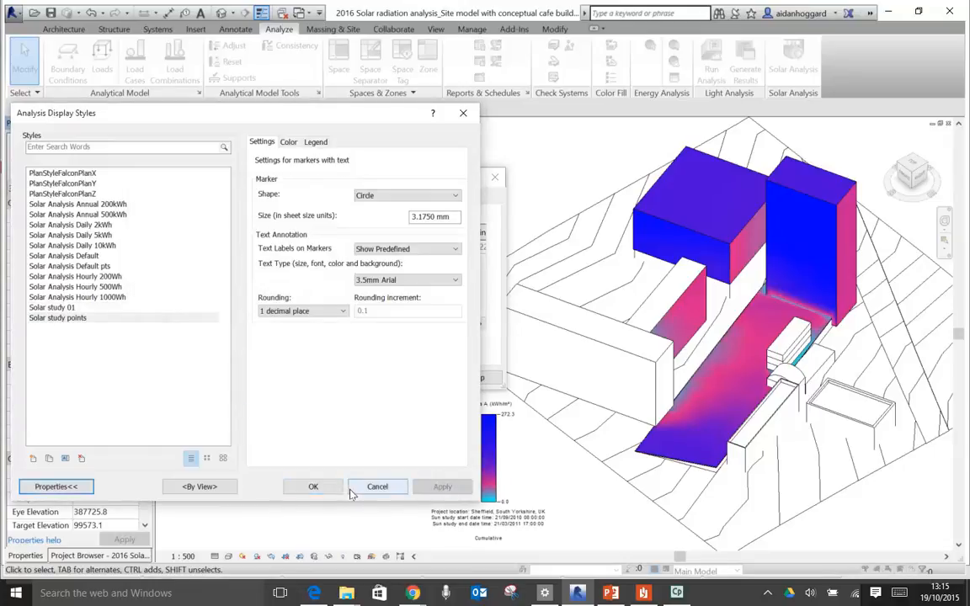
left_click(314, 487)
left_click(422, 379)
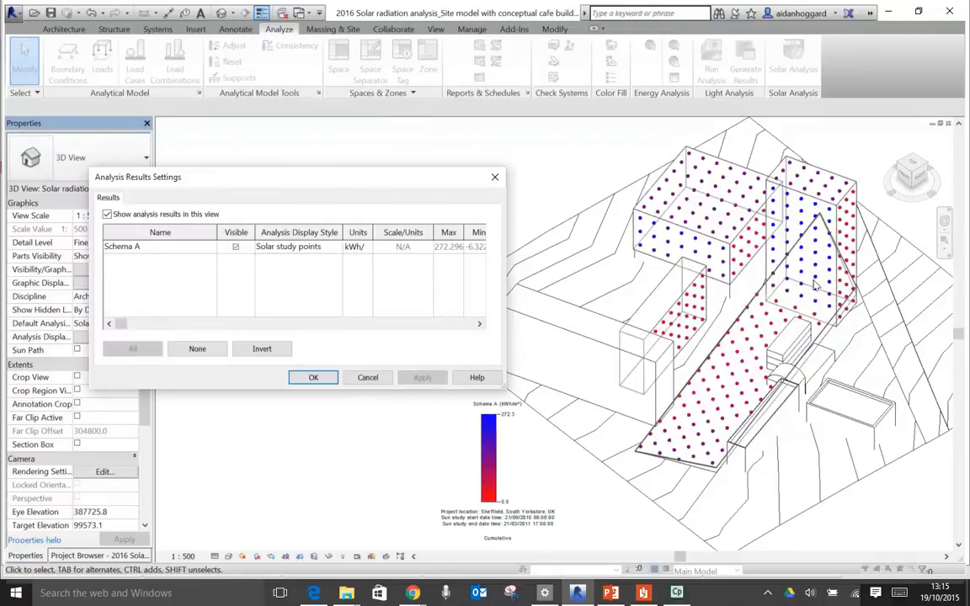
left_click(313, 377)
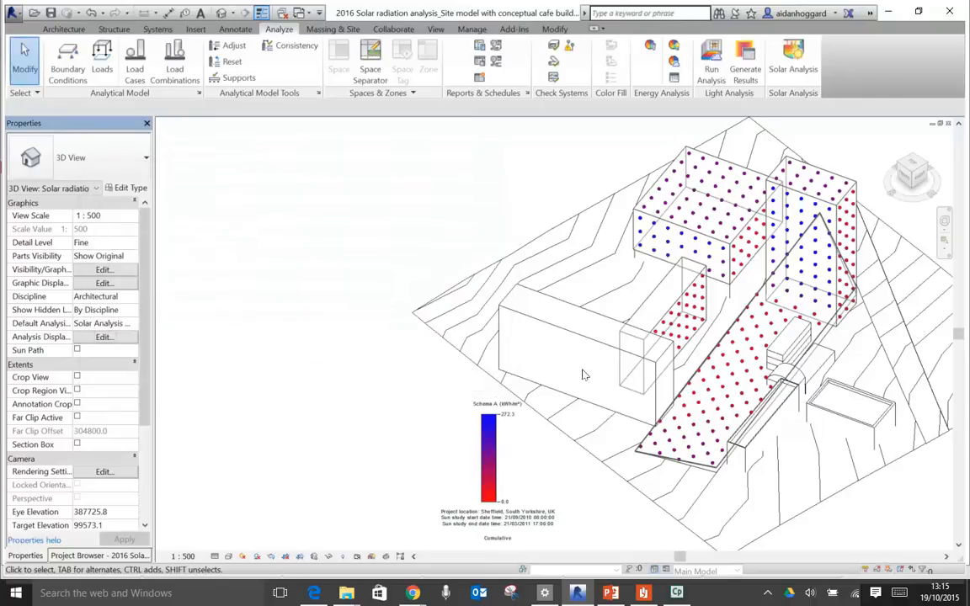
- Examine the point markers and legend in the 3D view, and review the Solar study points color and legend settings
scroll(837, 305, "up", 2)
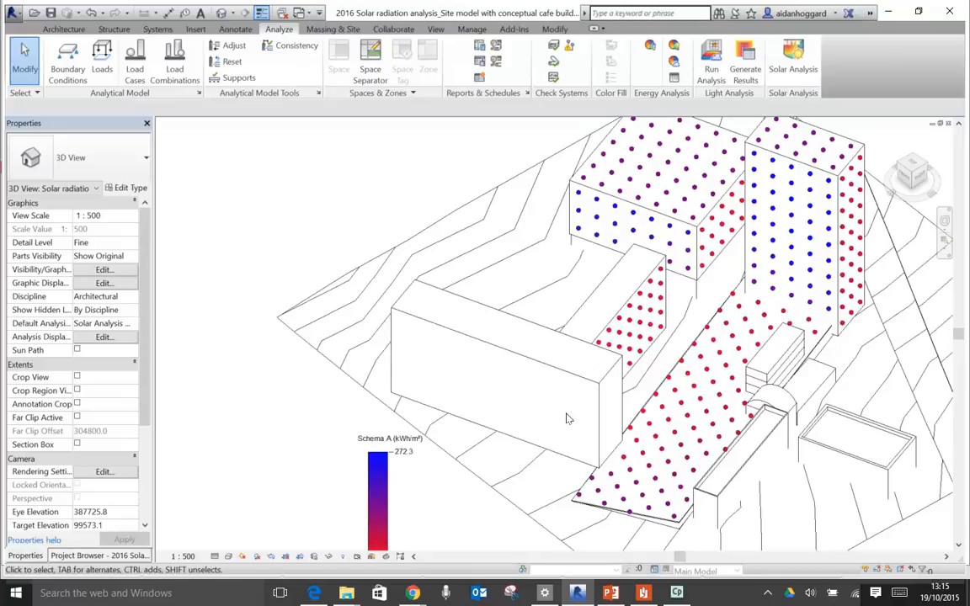
middle_click_drag(510, 476, 503, 382)
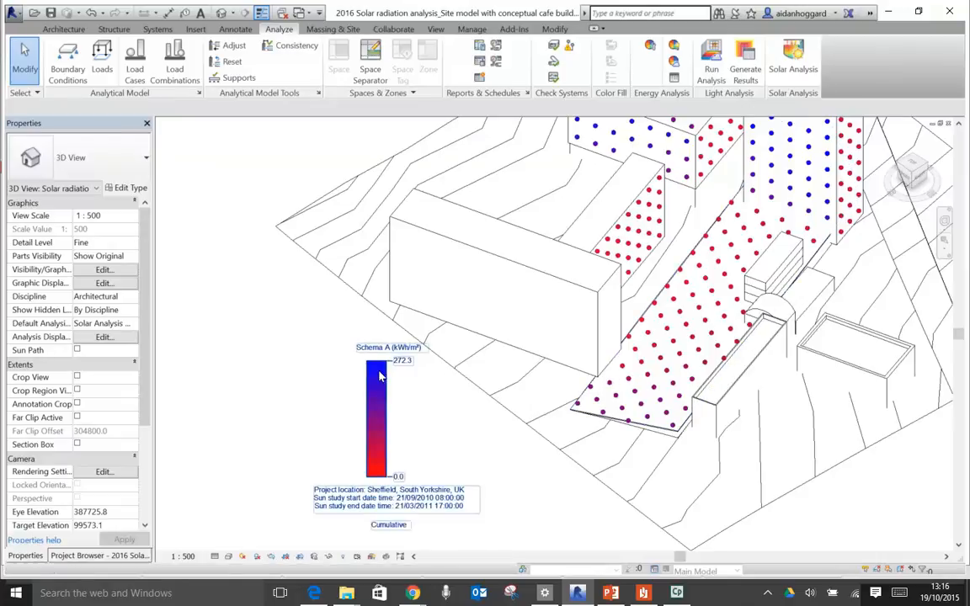
middle_click_drag(465, 347, 518, 418, "shift")
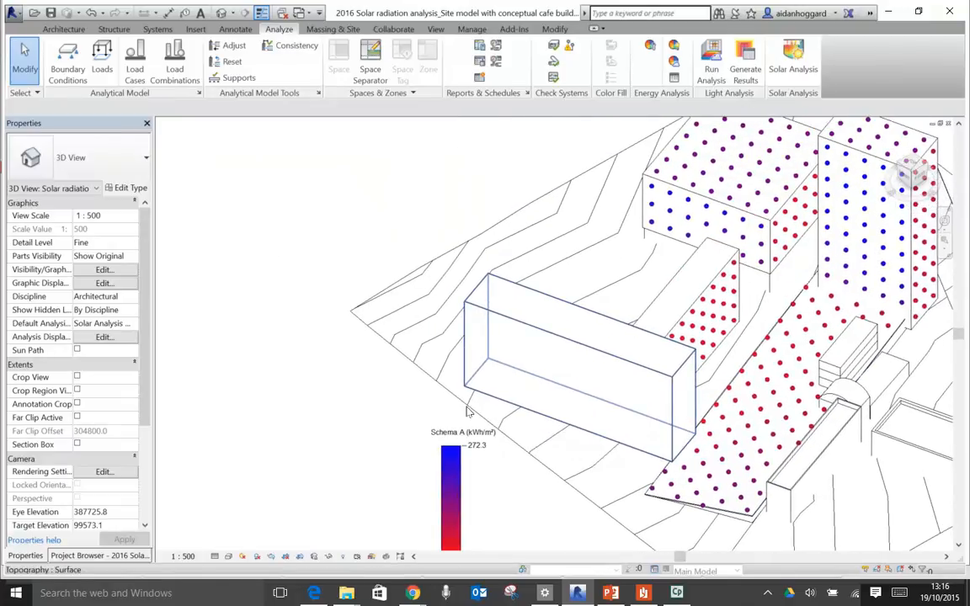
left_click(87, 337)
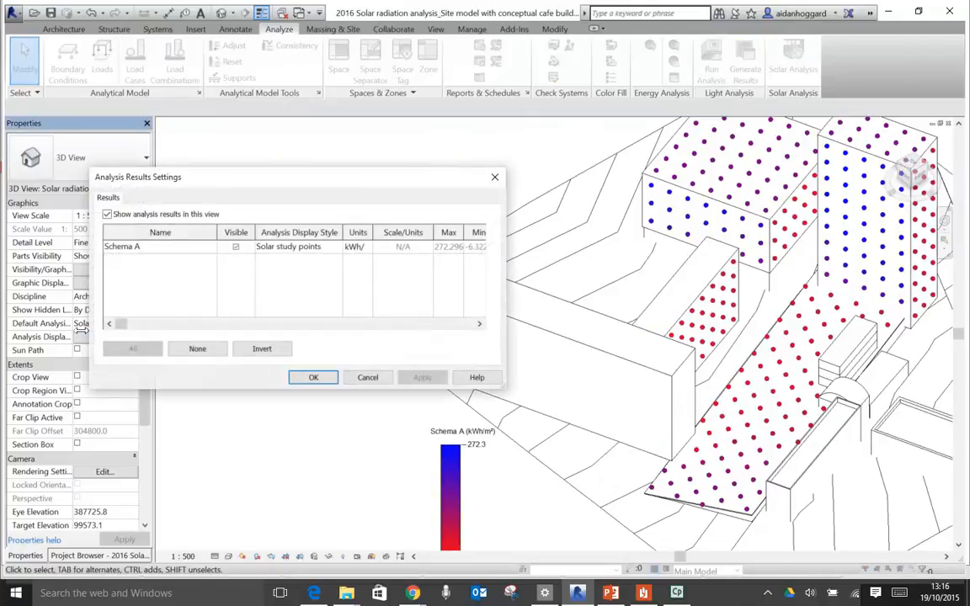
left_click(299, 246)
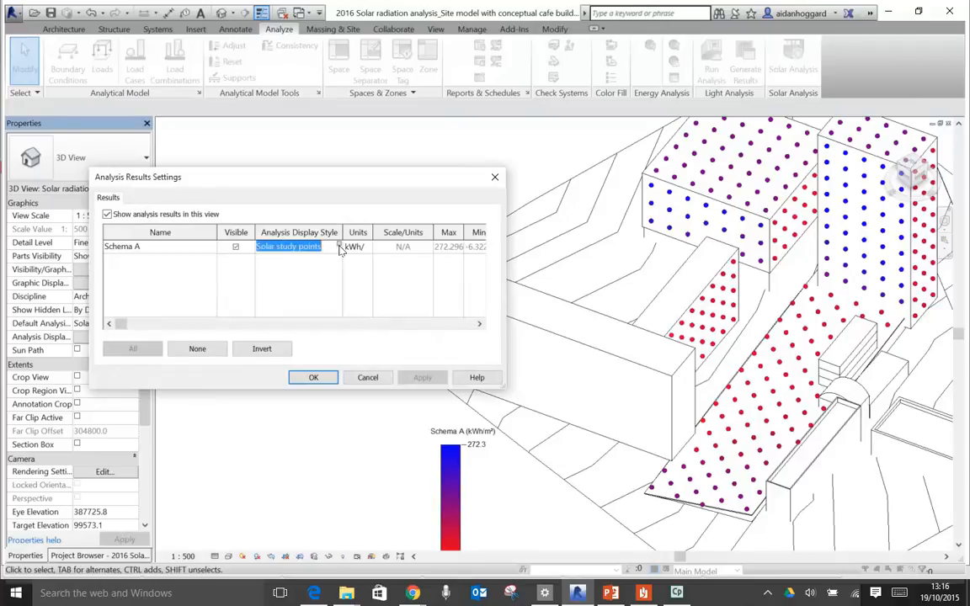
left_click(340, 246)
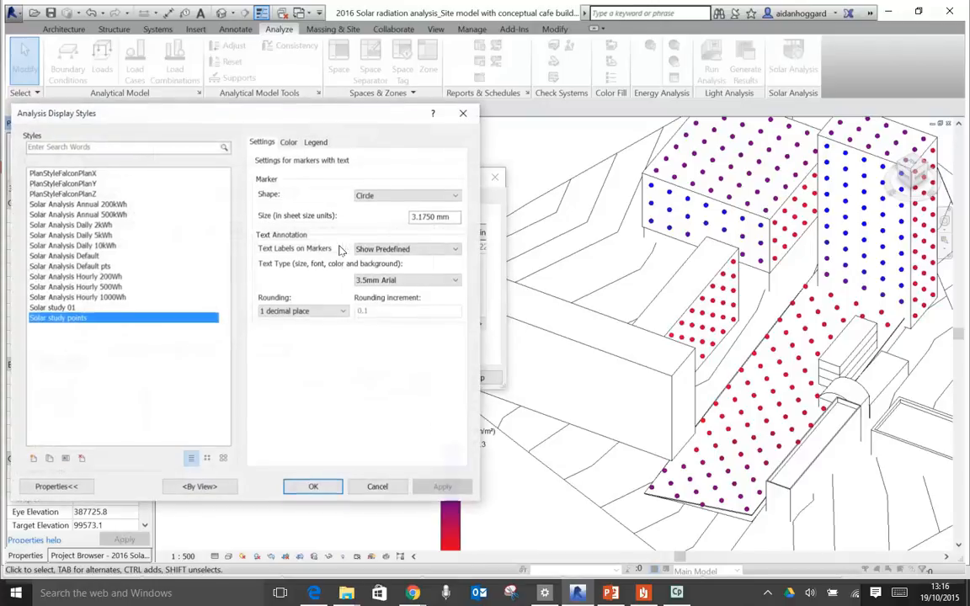
left_click(288, 142)
left_click(310, 142)
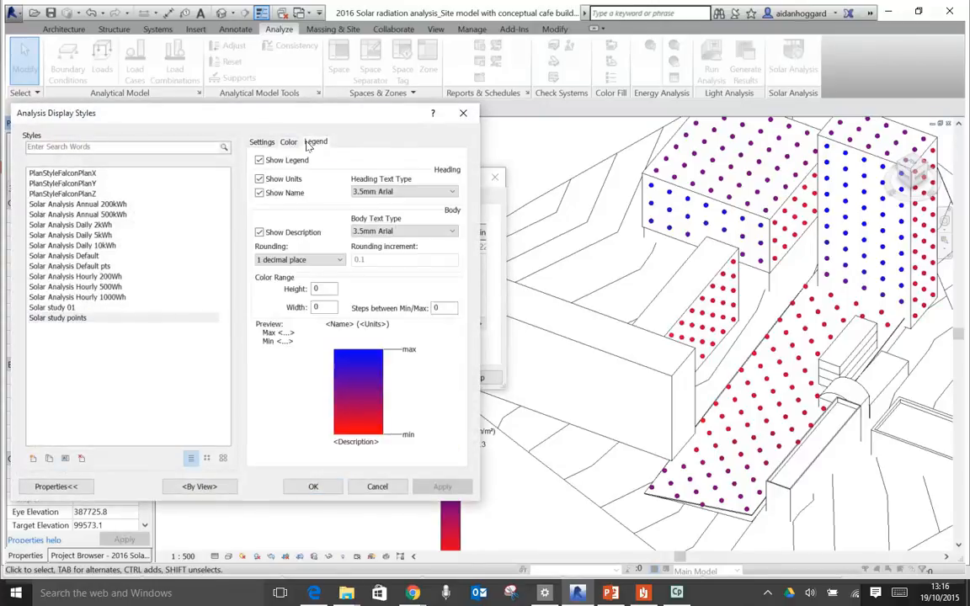
left_click(258, 142)
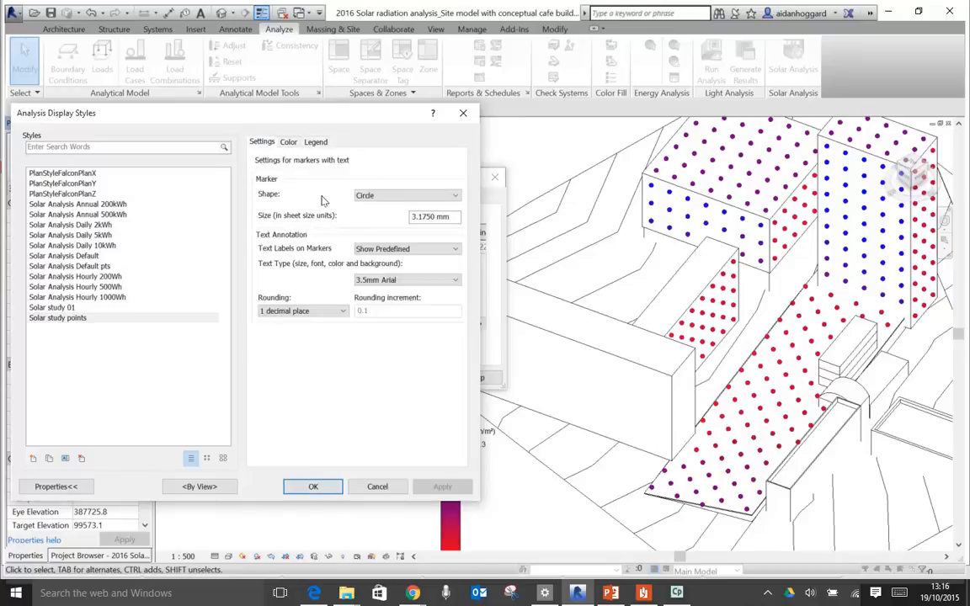
- Set the Solar study points style to show all text labels on its markers in the 2.5mm Arial text type
left_click(385, 195)
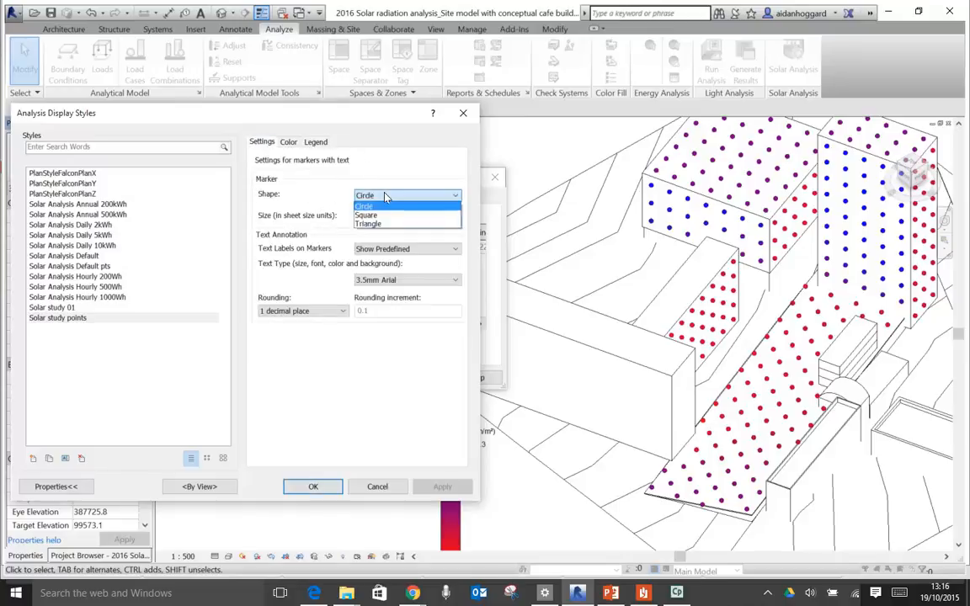
left_click(385, 196)
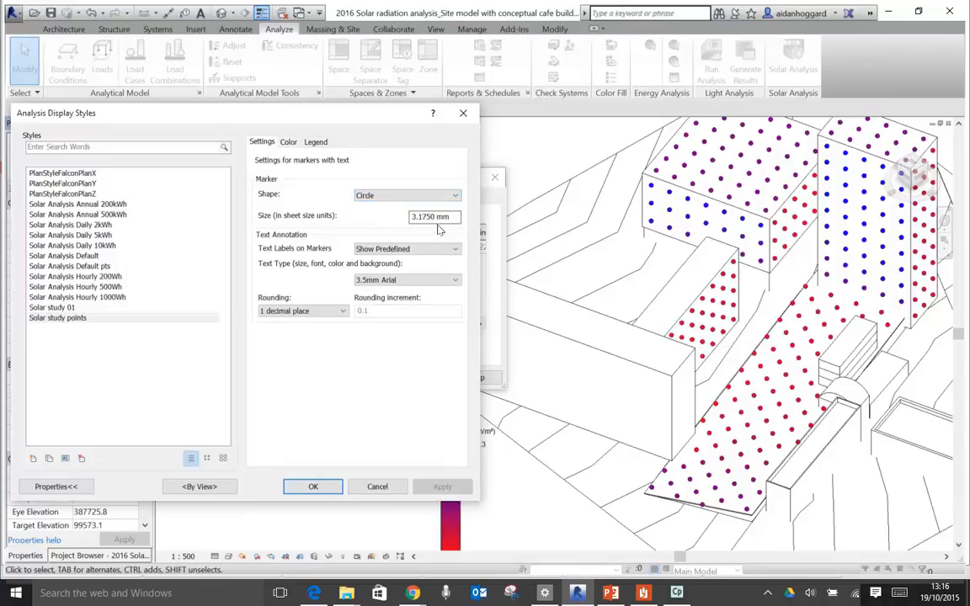
left_click(455, 249)
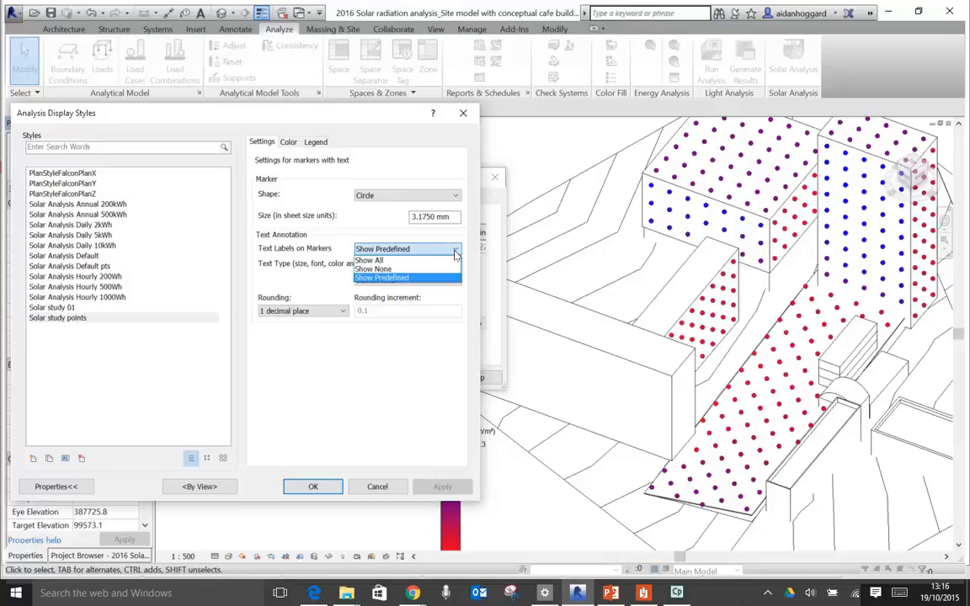
left_click(455, 250)
left_click(454, 251)
left_click(400, 261)
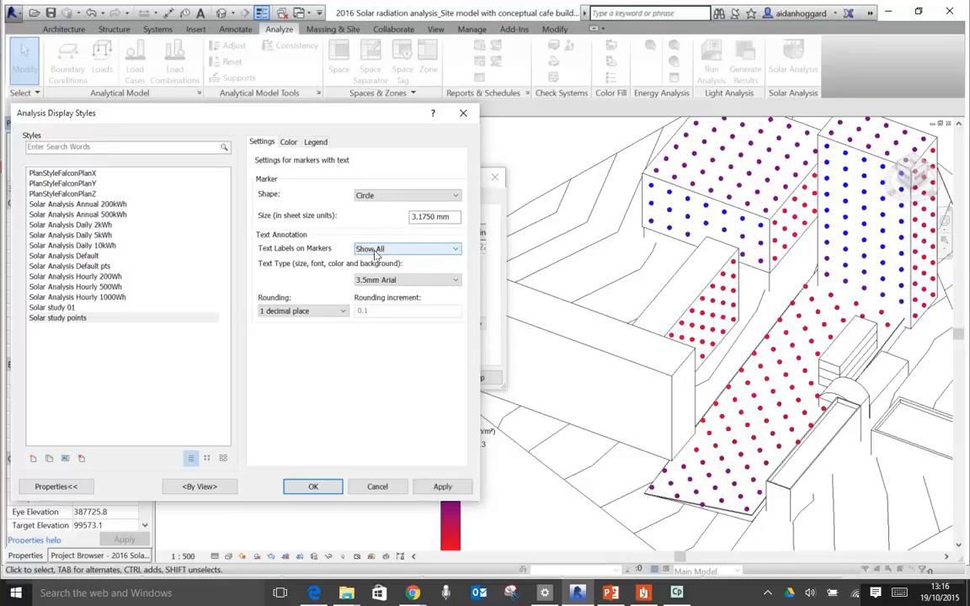
left_click(425, 279)
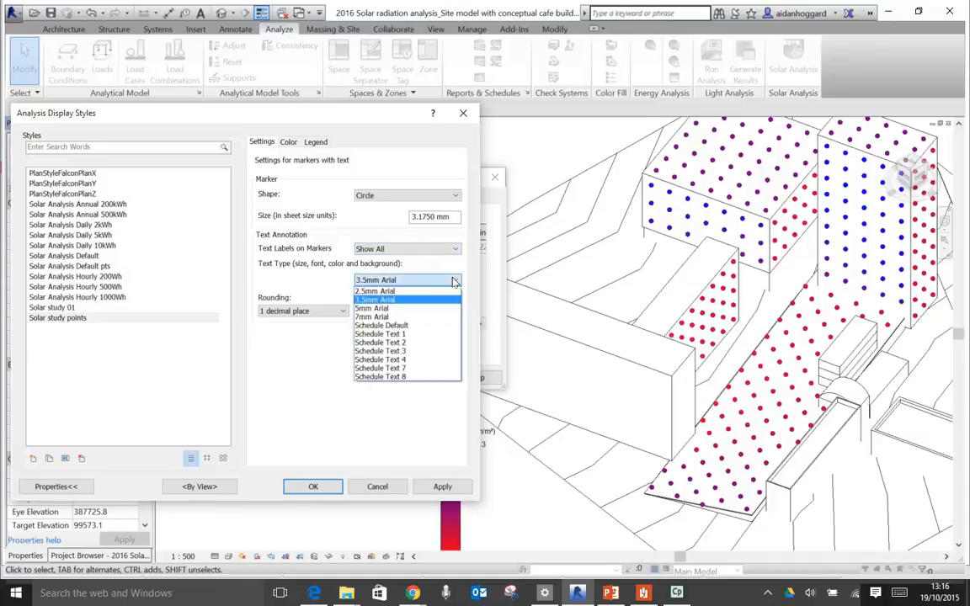
left_click(376, 292)
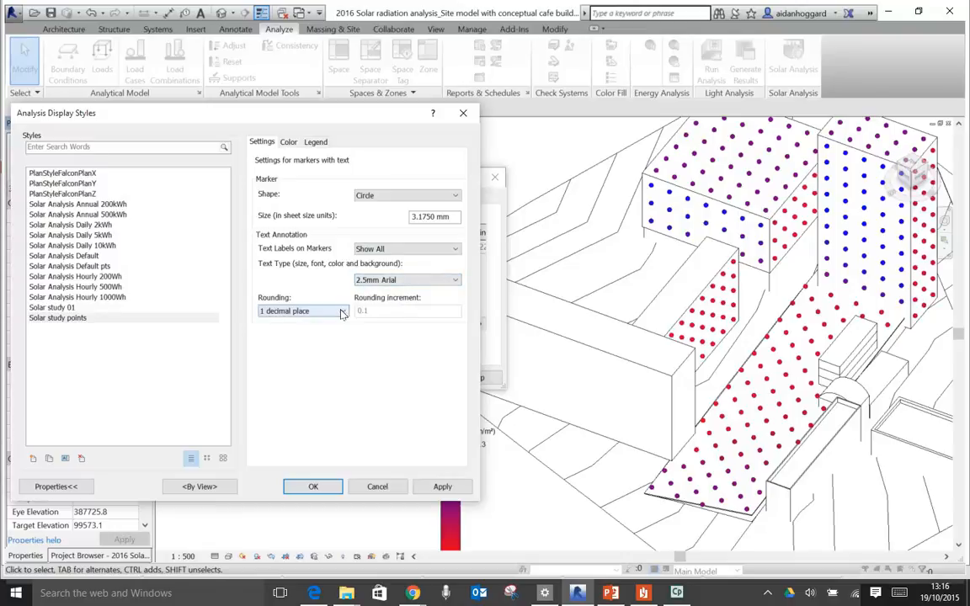
- Round the Solar study points labels to 0 decimal places, and apply the changes to the view
left_click(341, 311)
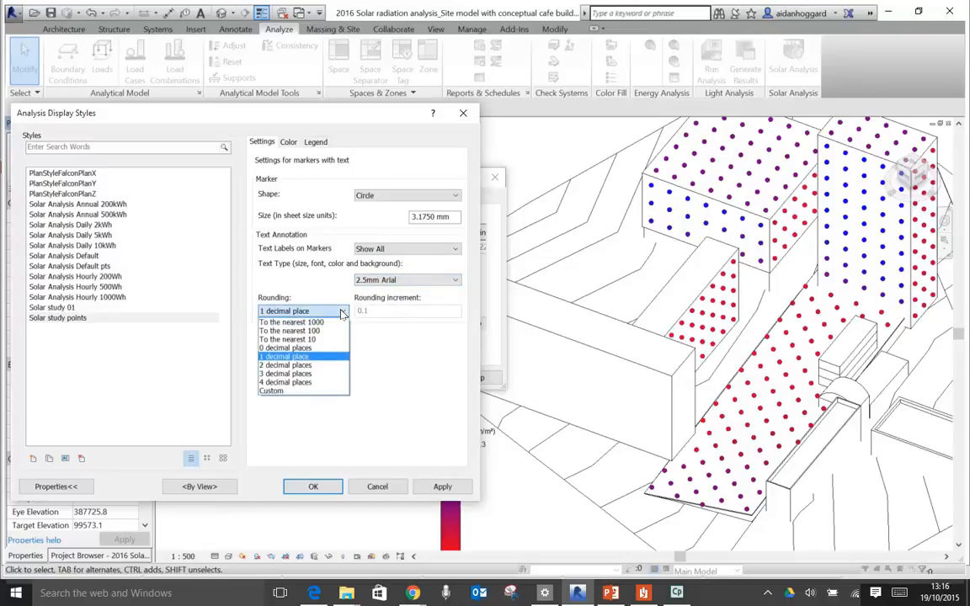
left_click(342, 312)
left_click(342, 313)
left_click(310, 348)
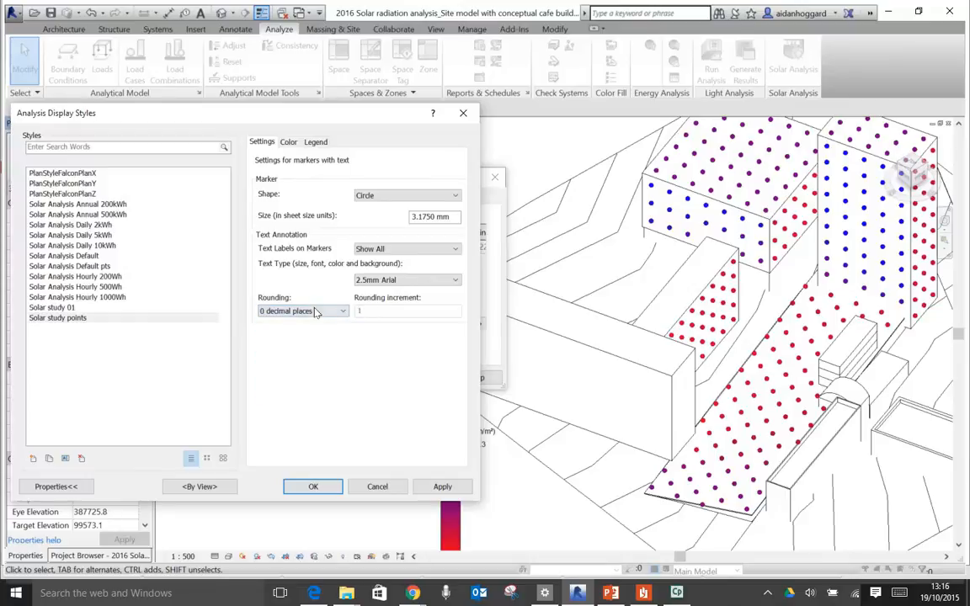
left_click(430, 487)
left_click(313, 488)
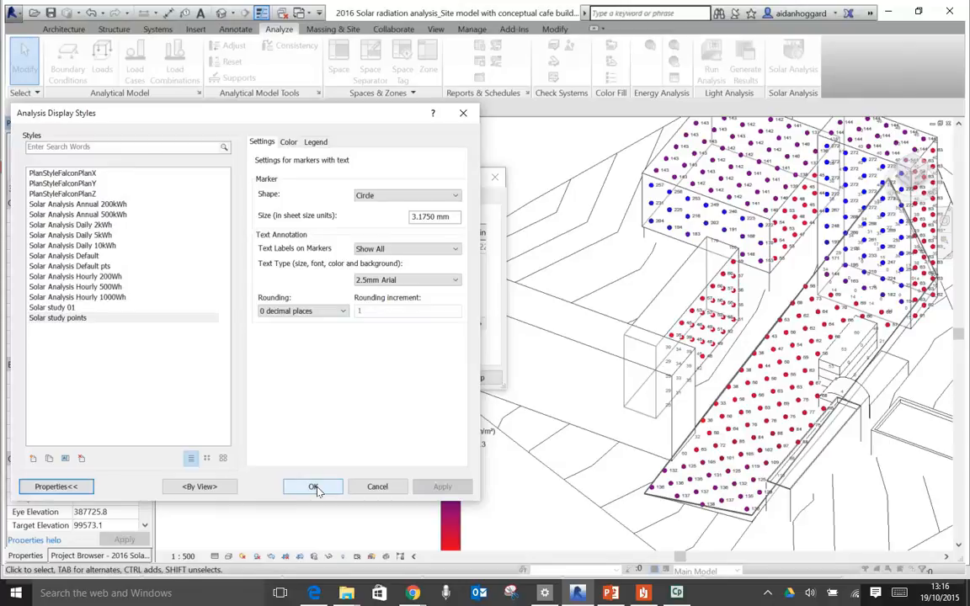
left_click(318, 378)
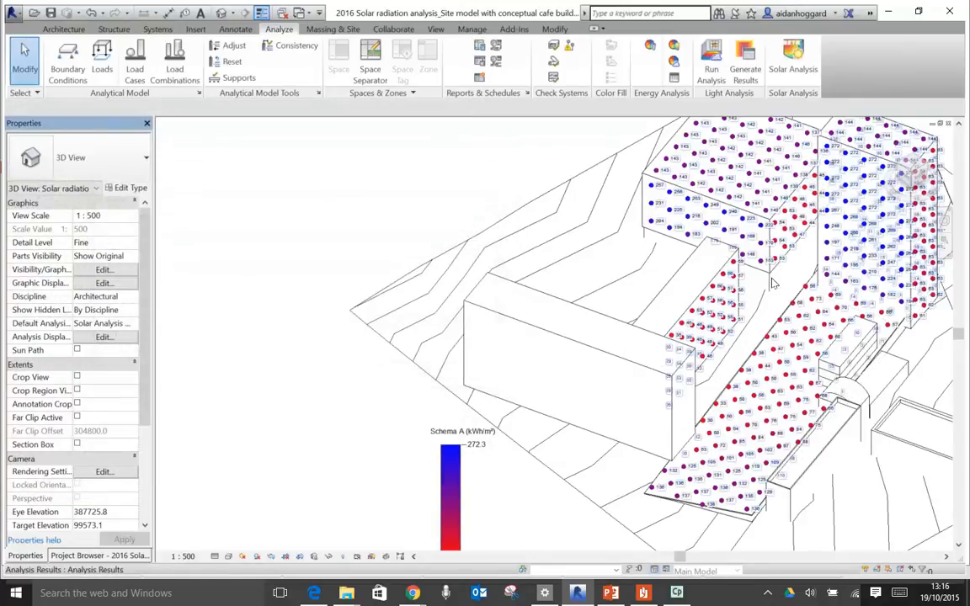
- Examine the labelled radiation values on the building faces and the ground surface in the 3D view
scroll(770, 281, "up", 2)
middle_click_drag(770, 281, 532, 404)
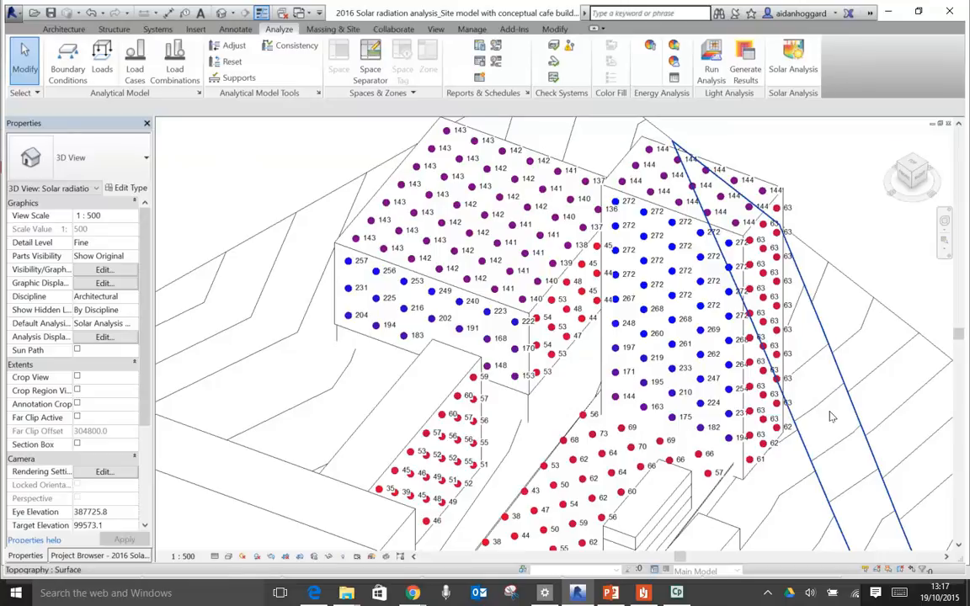
scroll(478, 333, "down", 2)
middle_click_drag(478, 334, 605, 272)
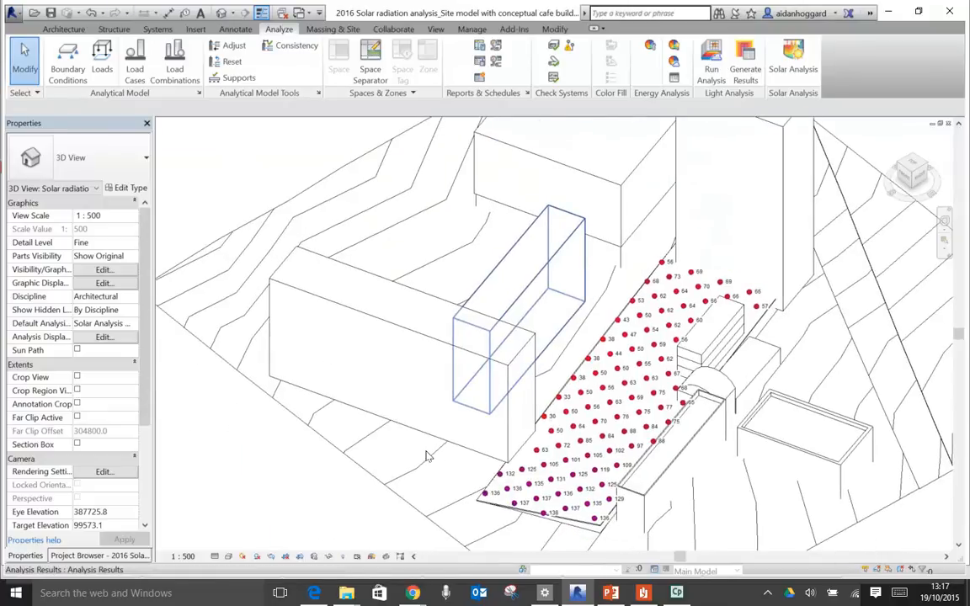
scroll(427, 455, "down", 3)
scroll(286, 459, "up", 2)
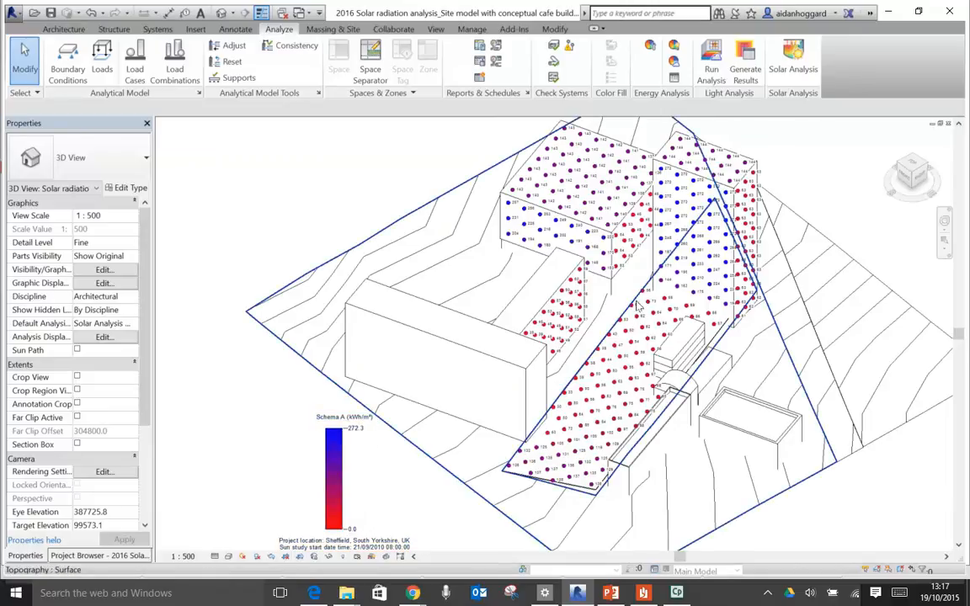
scroll(661, 282, "up", 5)
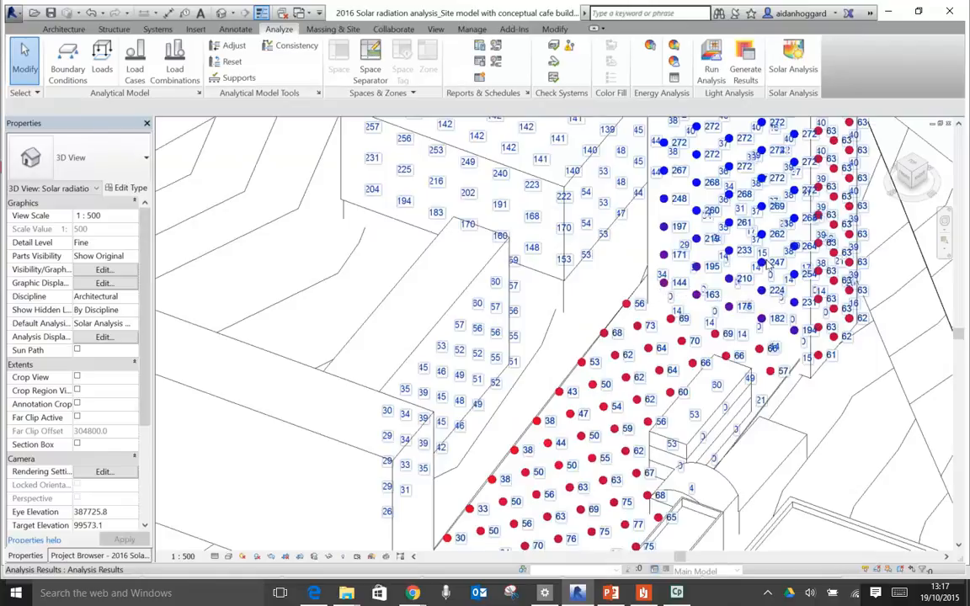
middle_click_drag(607, 347, 516, 402)
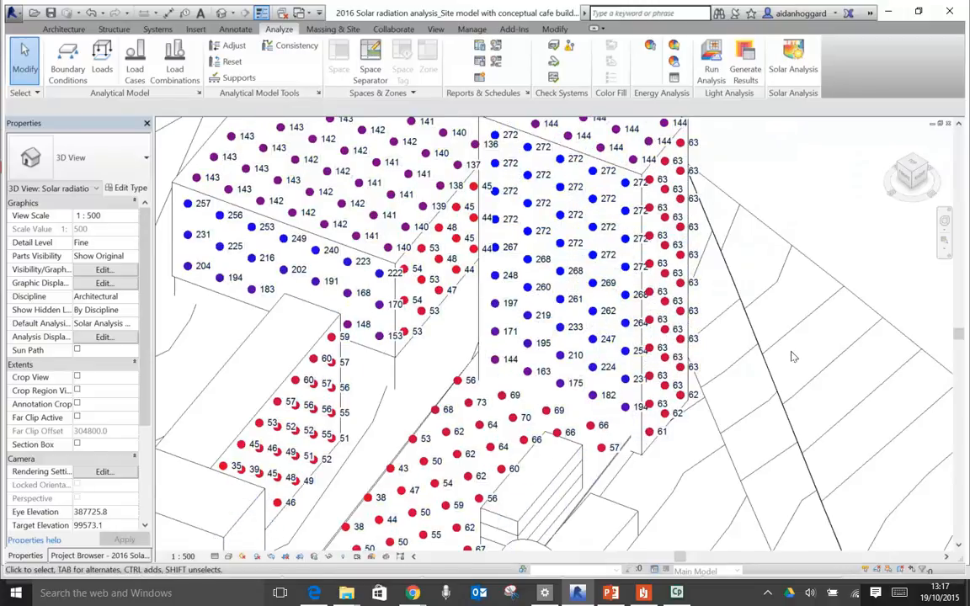
scroll(792, 358, "down", 3)
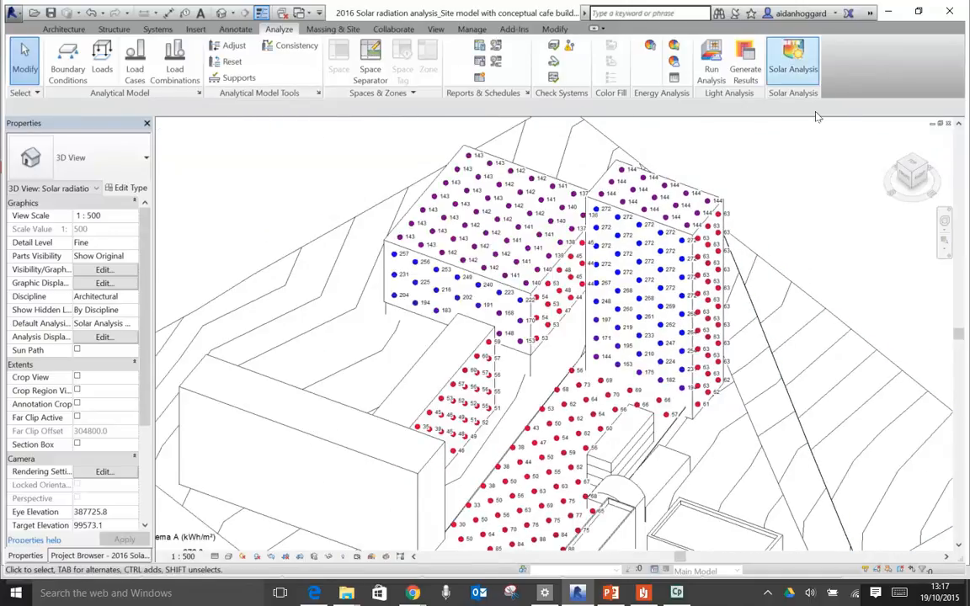
- Start a new solar analysis with a user selection of surfaces containing only the tall block's large face toward the cafe
left_click(796, 56)
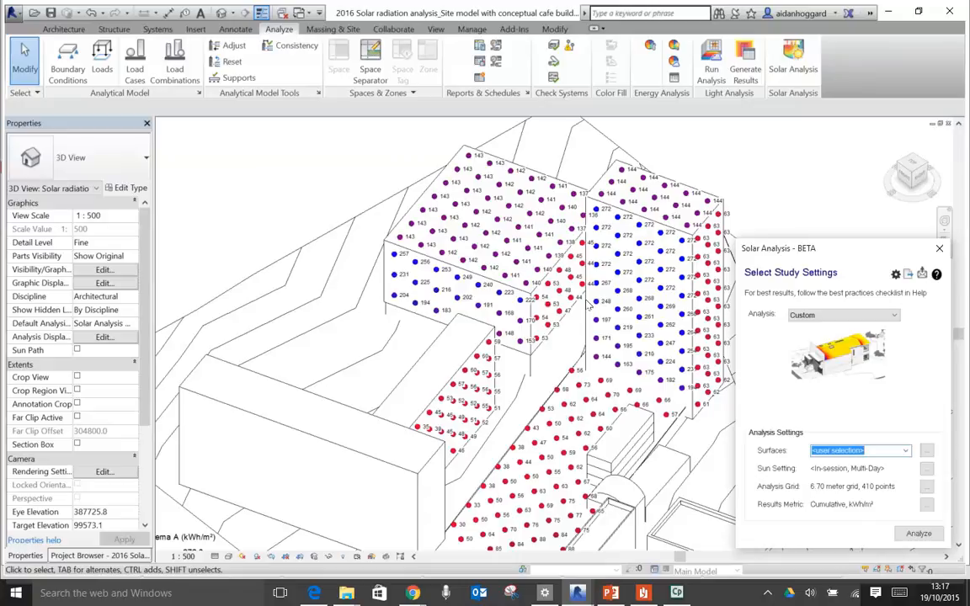
left_click(907, 455)
left_click(842, 461)
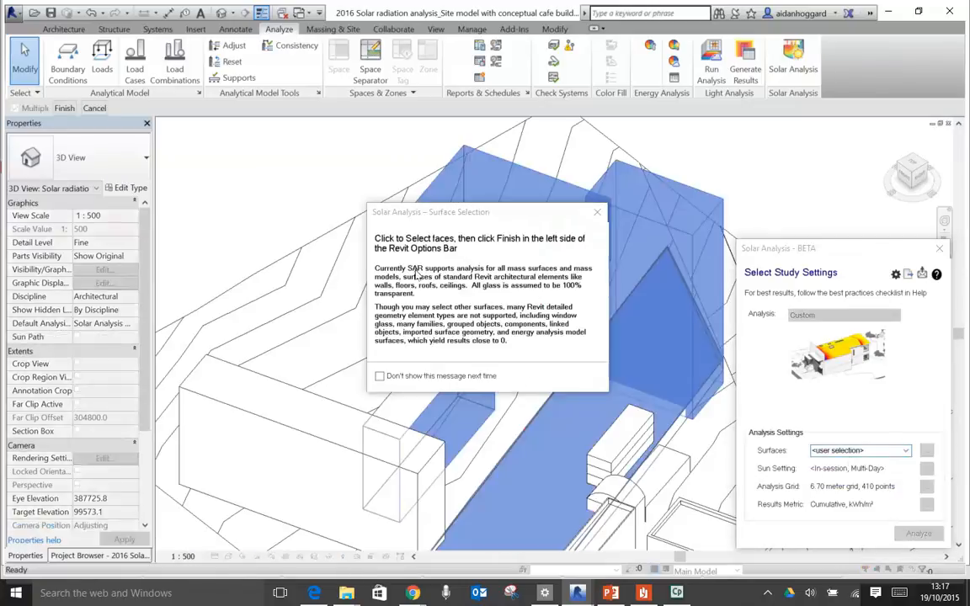
left_click(597, 211)
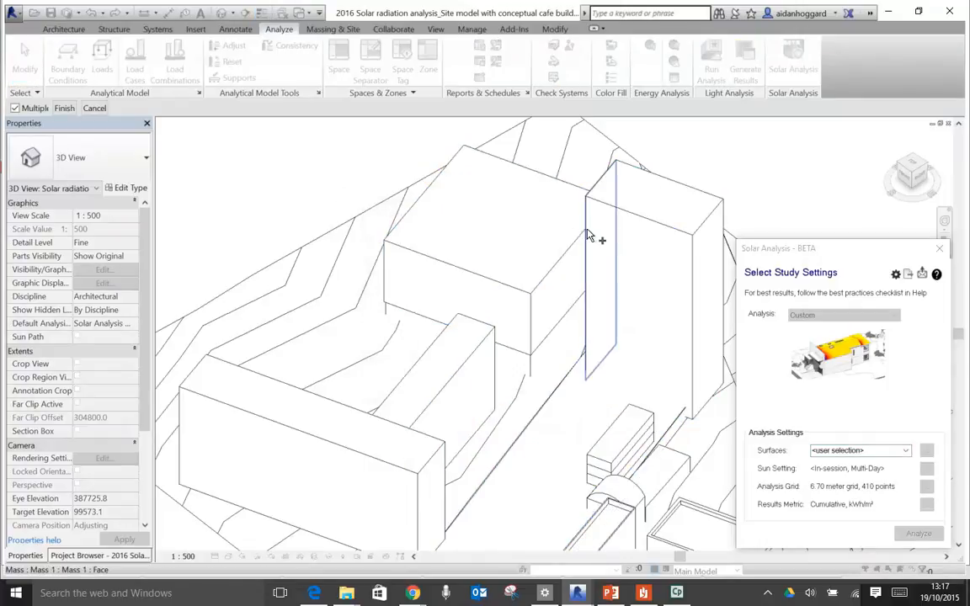
left_click(638, 225)
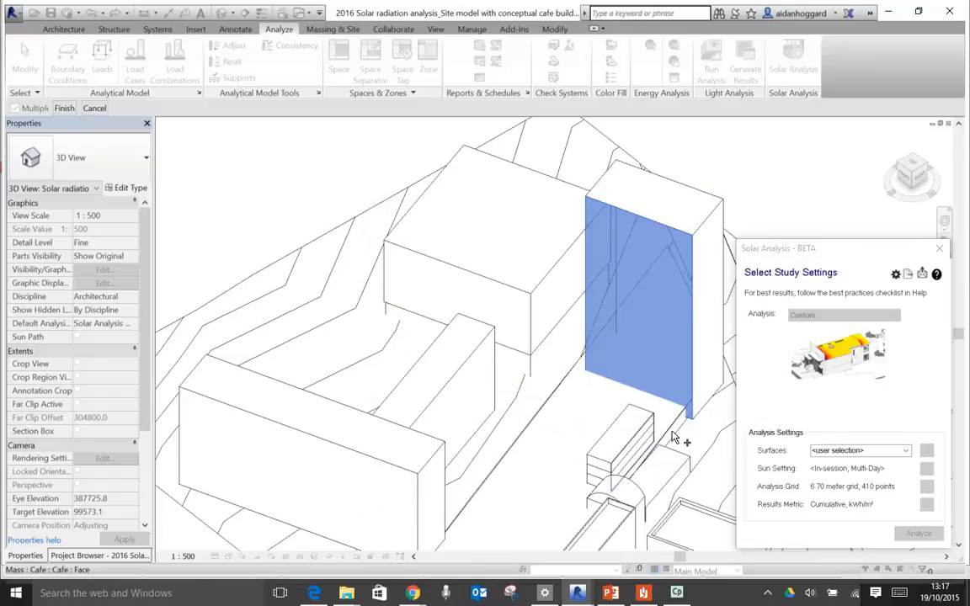
left_click(928, 493)
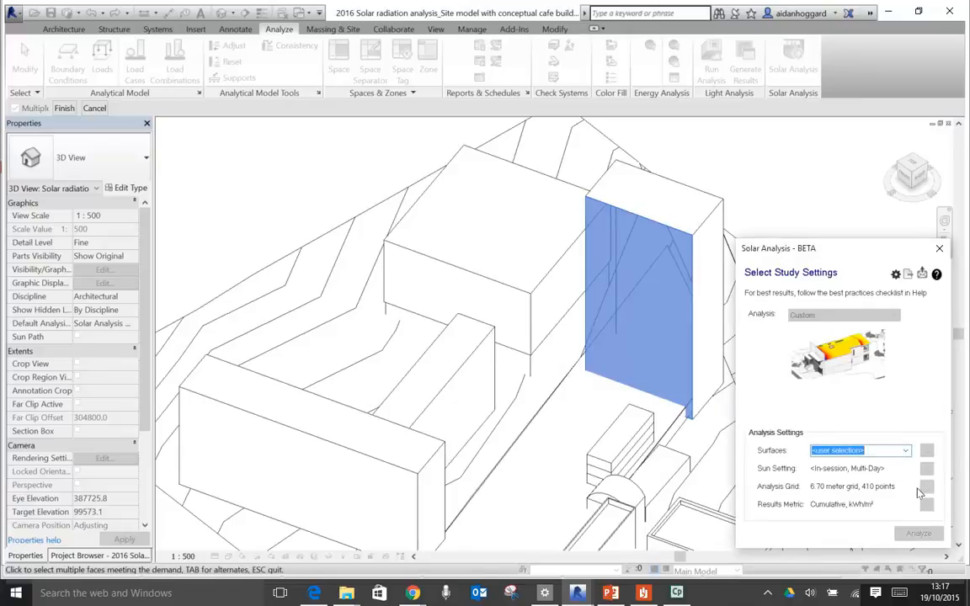
left_click(64, 109)
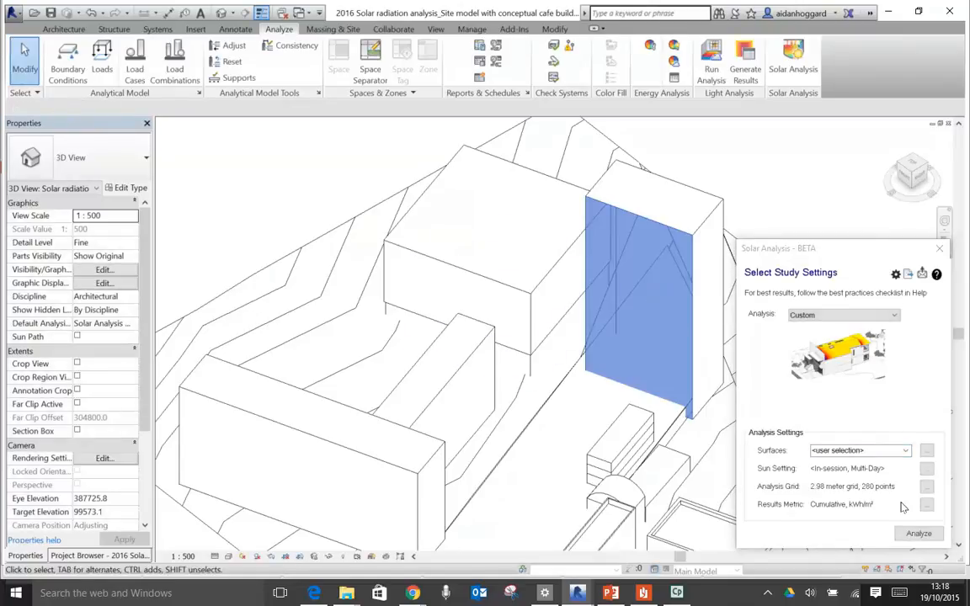
- Refine the analysis grid to 2.04 meter spacing and run the cumulative solar analysis on the selected face
left_click(926, 487)
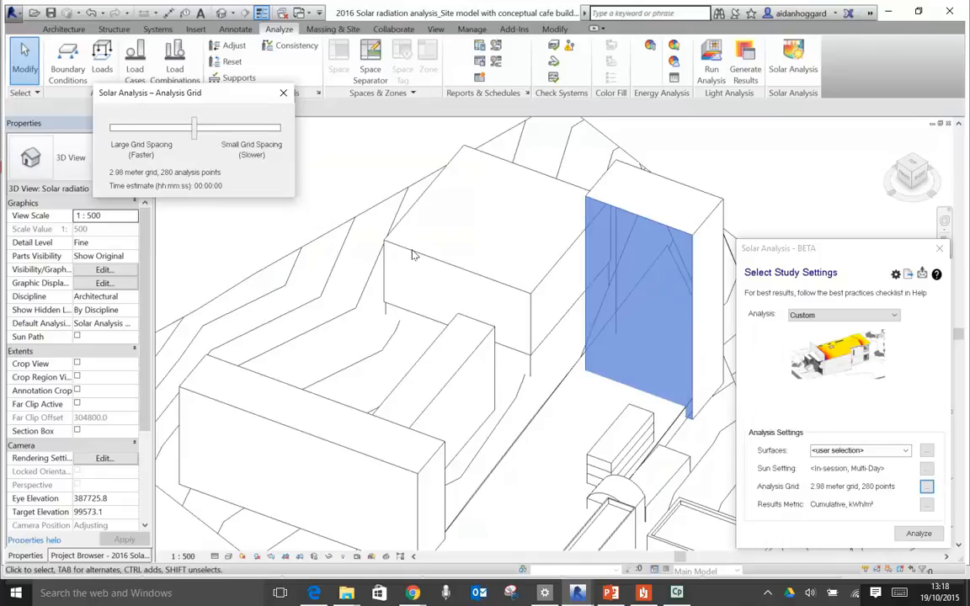
left_click_drag(193, 137, 215, 142)
left_click(284, 93)
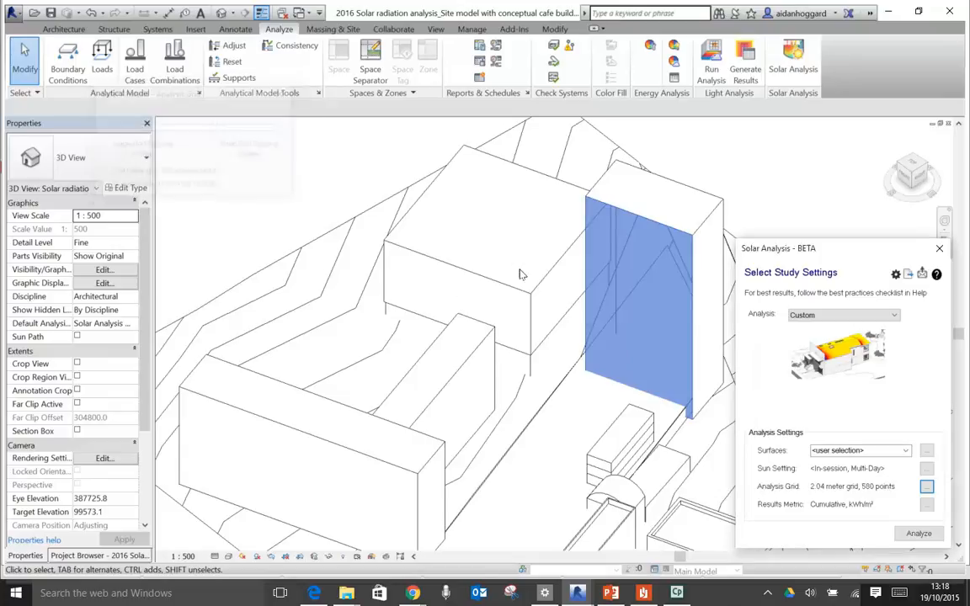
left_click(918, 533)
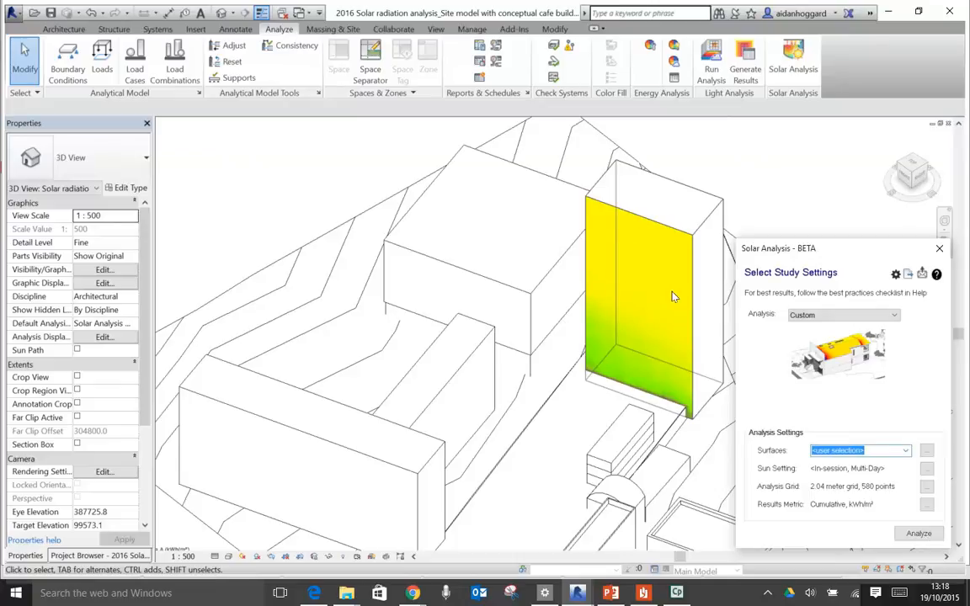
left_click(842, 315)
left_click(809, 325)
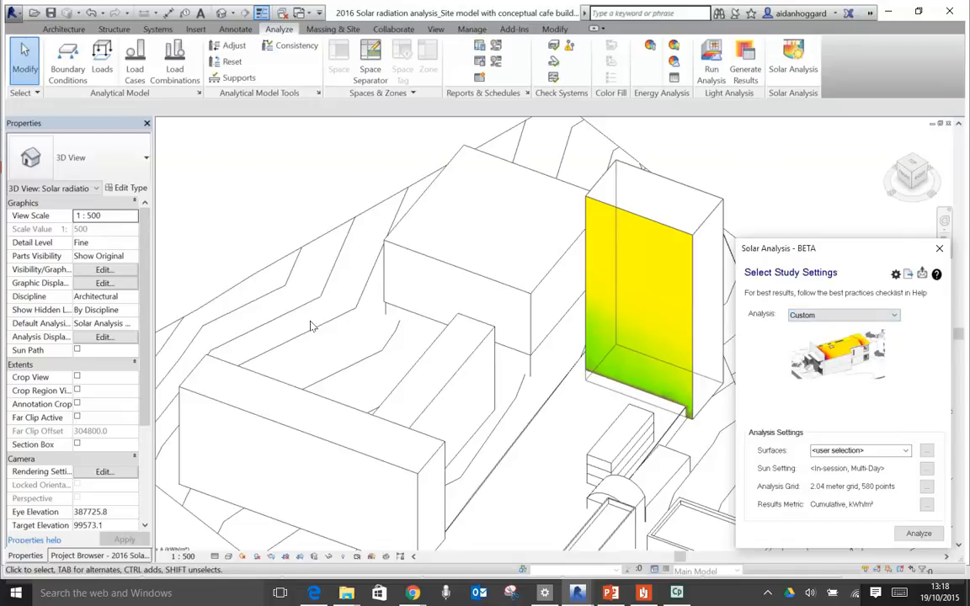
left_click(939, 249)
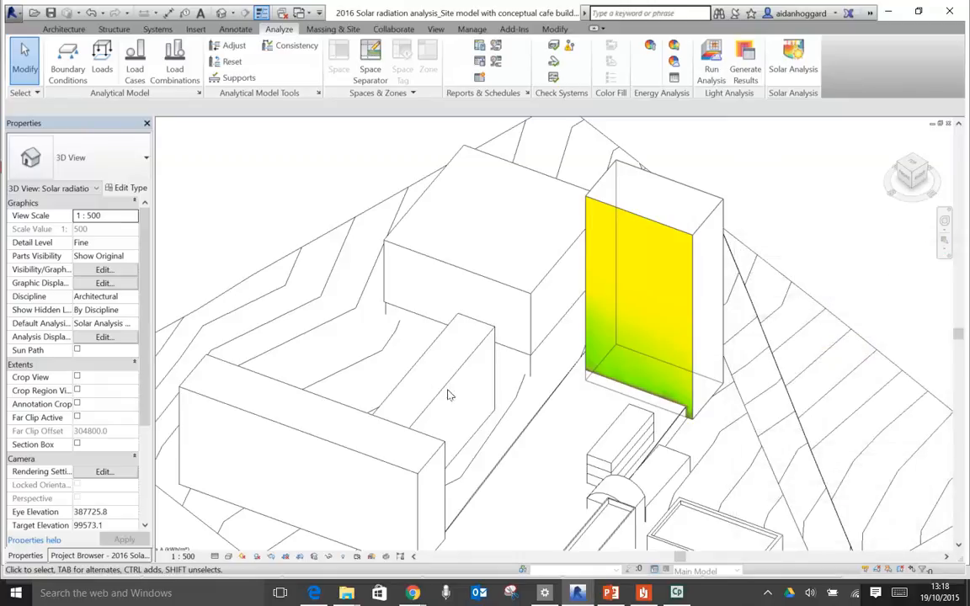
- Apply the Solar study points display style to the Schema A results and inspect the labelled points on the tall block's face
left_click(127, 337)
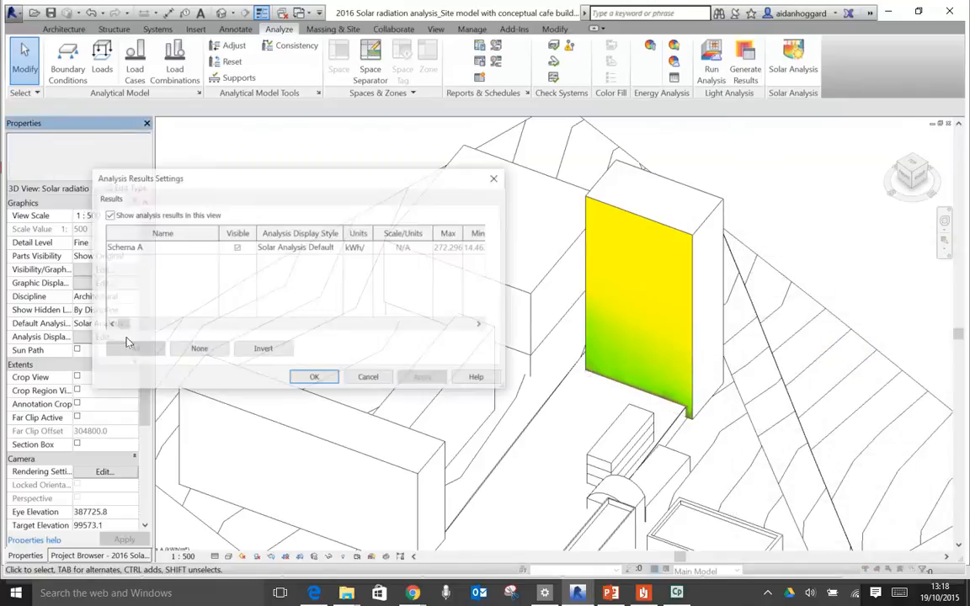
left_click(309, 246)
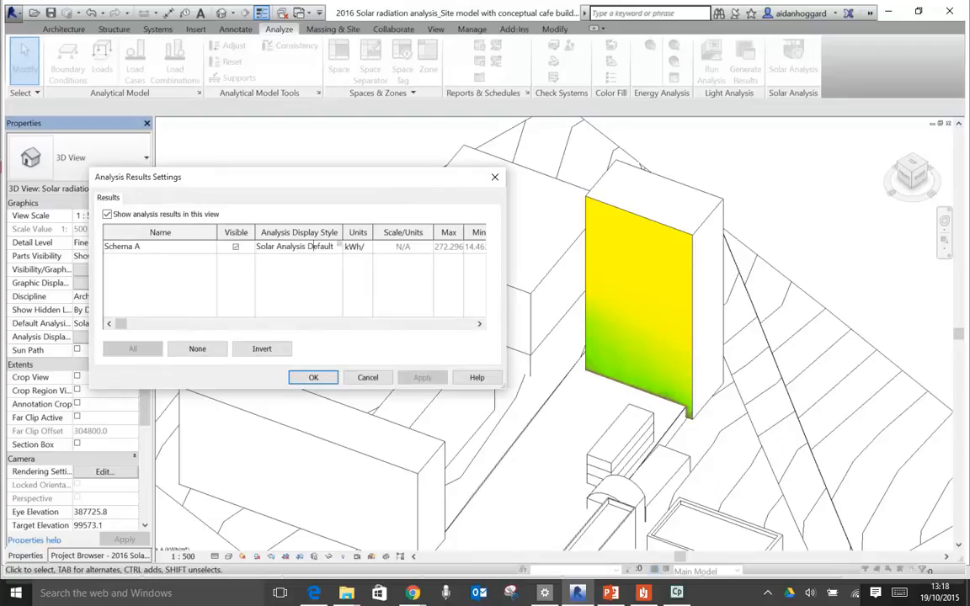
left_click(341, 246)
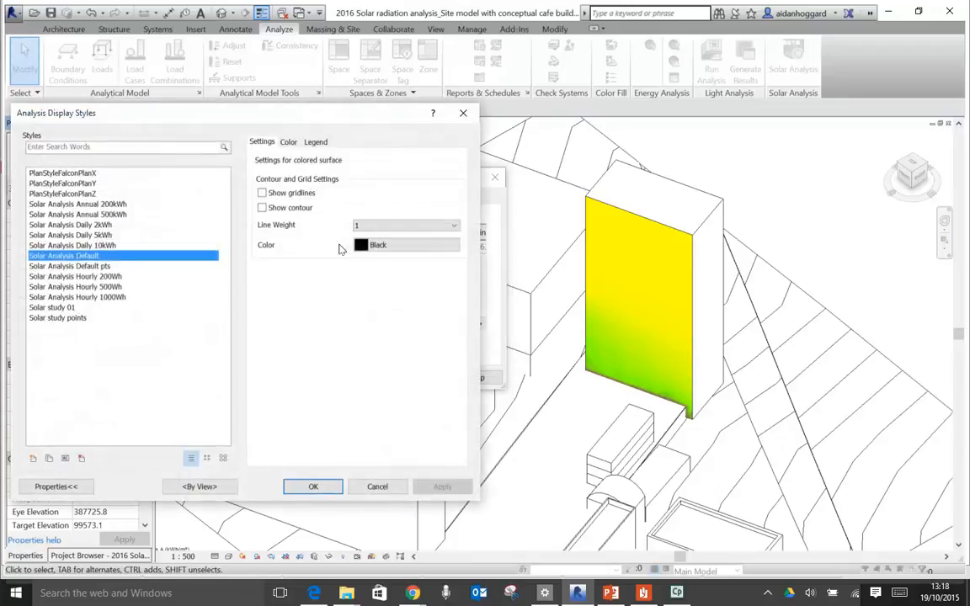
left_click(61, 320)
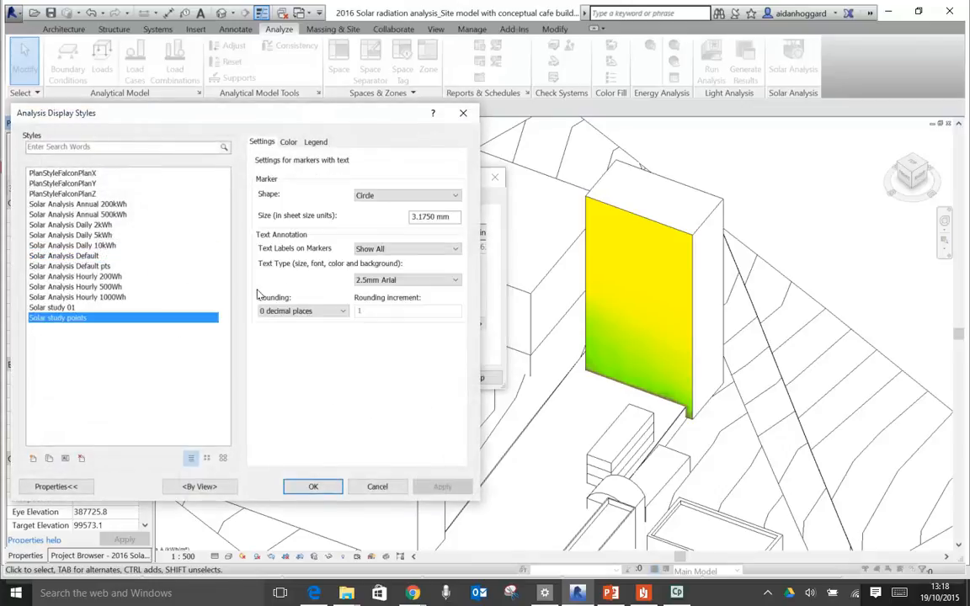
left_click(312, 487)
left_click(422, 377)
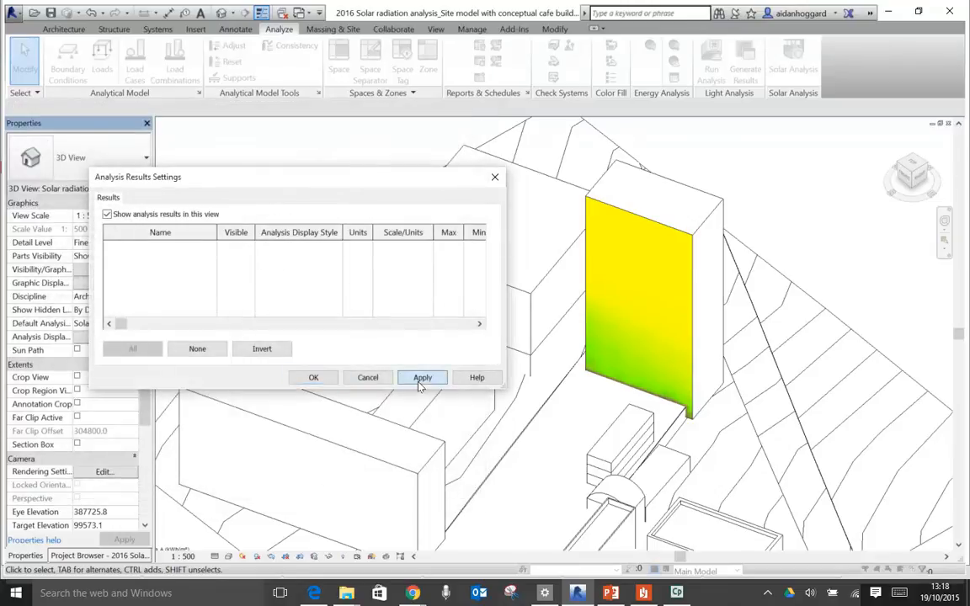
left_click(315, 377)
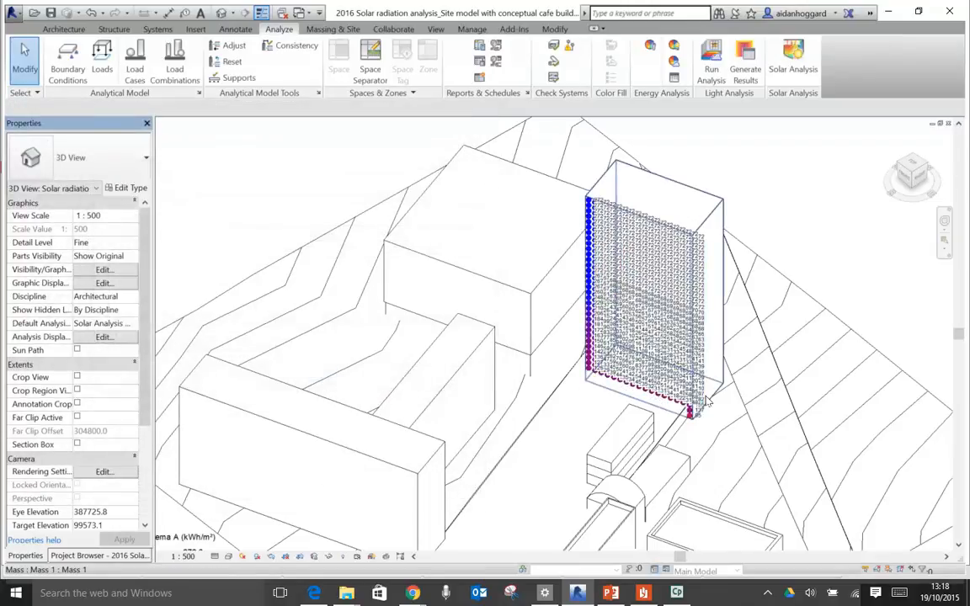
scroll(706, 403, "up", 4)
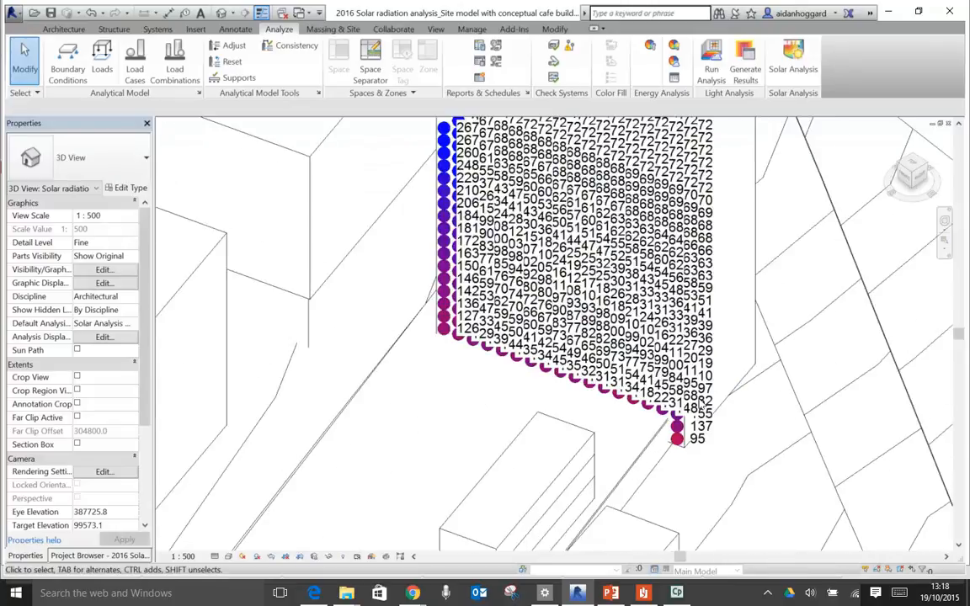
scroll(702, 403, "down", 5)
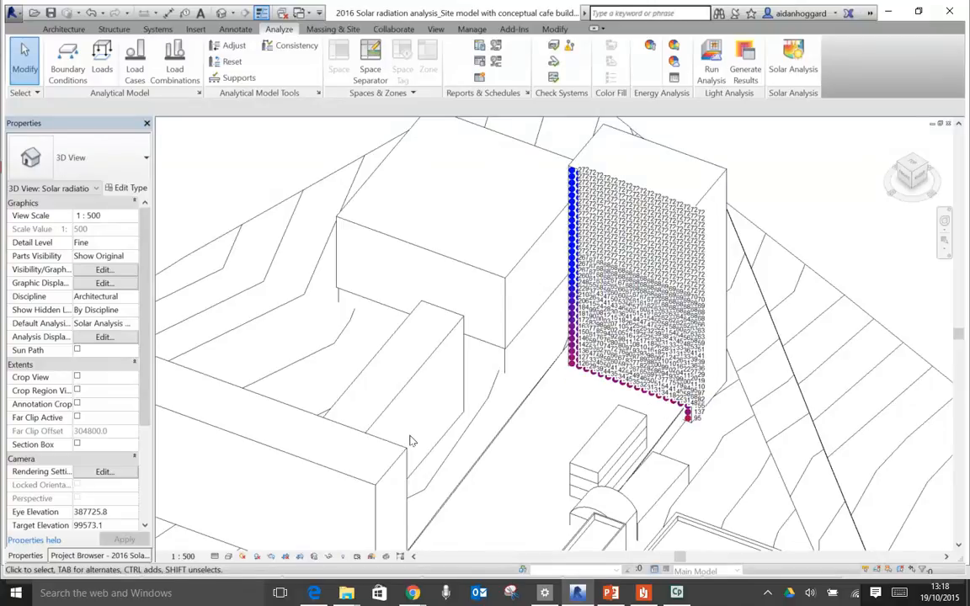
- Set the 3D view scale to 1:200 and check the labelled radiation points on the tall block's face
left_click(191, 557)
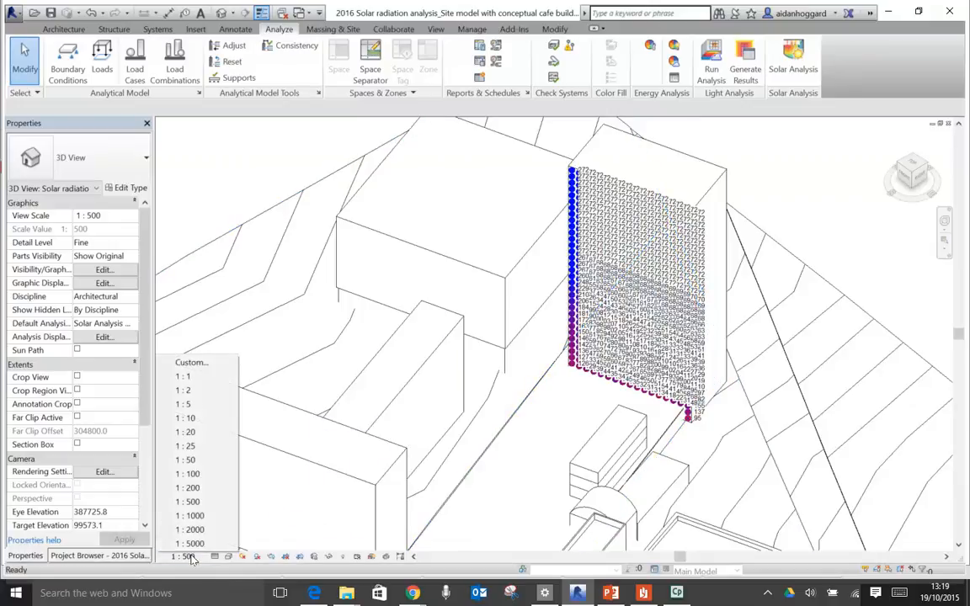
left_click(191, 489)
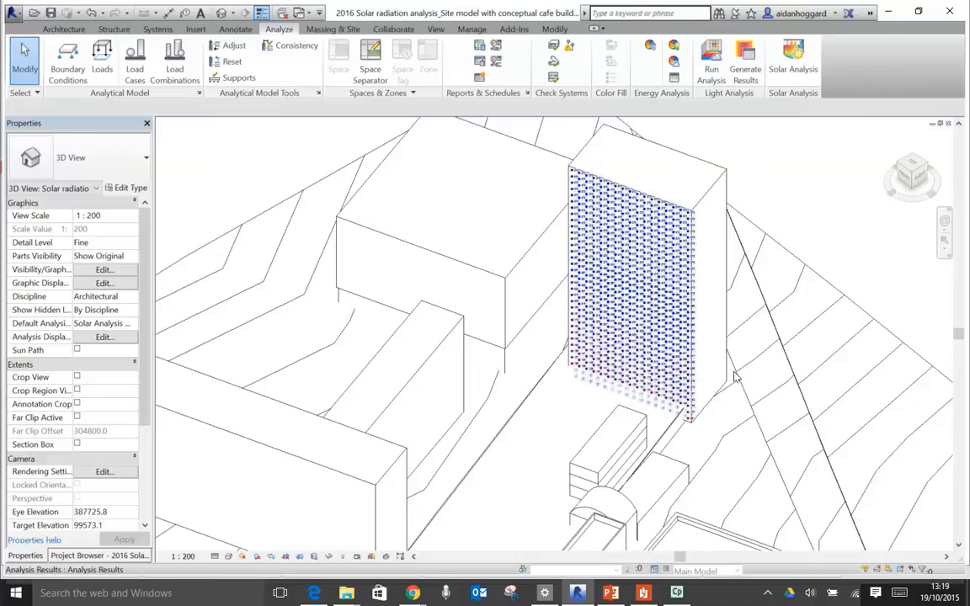
scroll(734, 379, "up", 3)
scroll(741, 385, "up", 2)
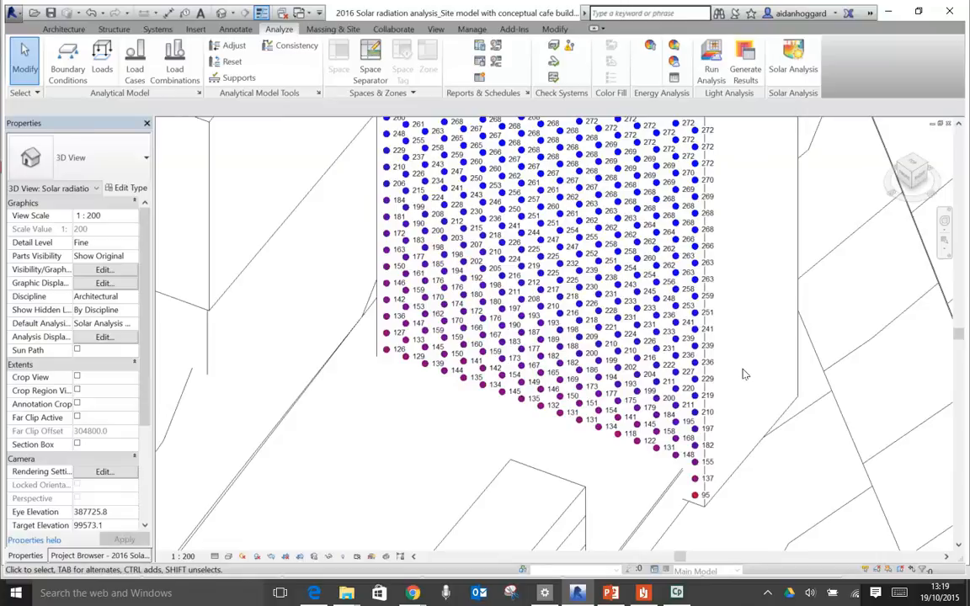
middle_click_drag(594, 222, 549, 363)
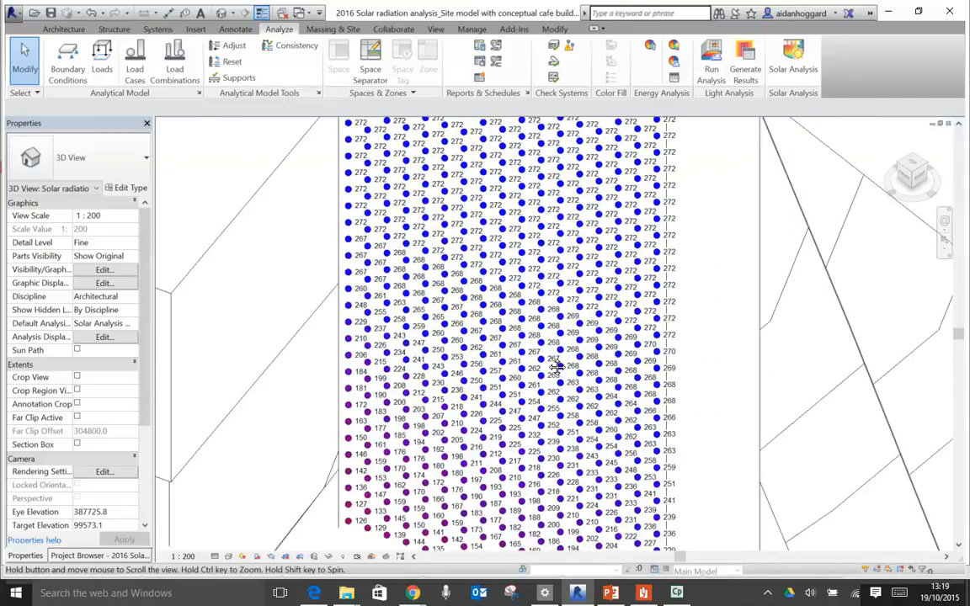
scroll(549, 364, "down", 5)
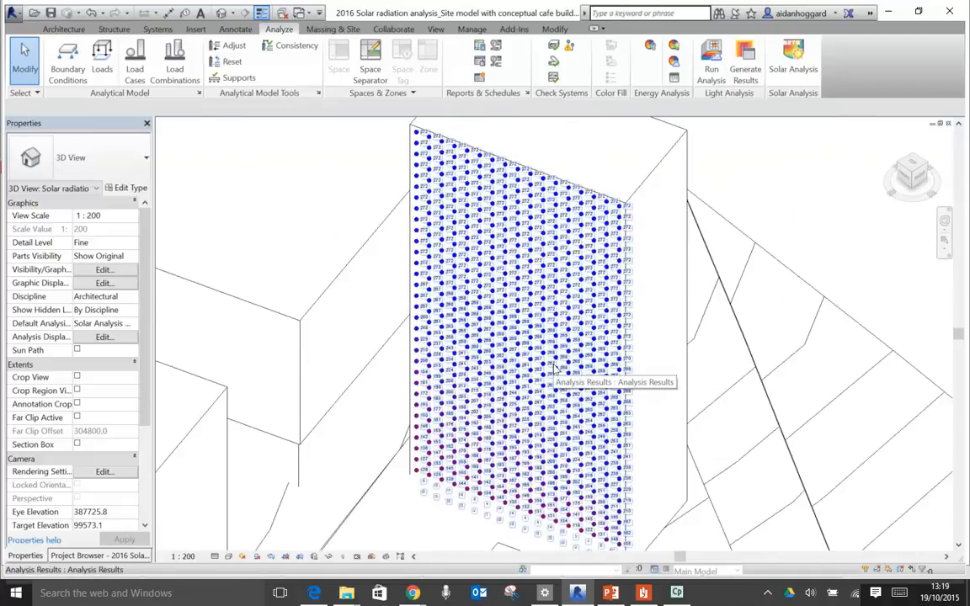
scroll(615, 270, "up", 3)
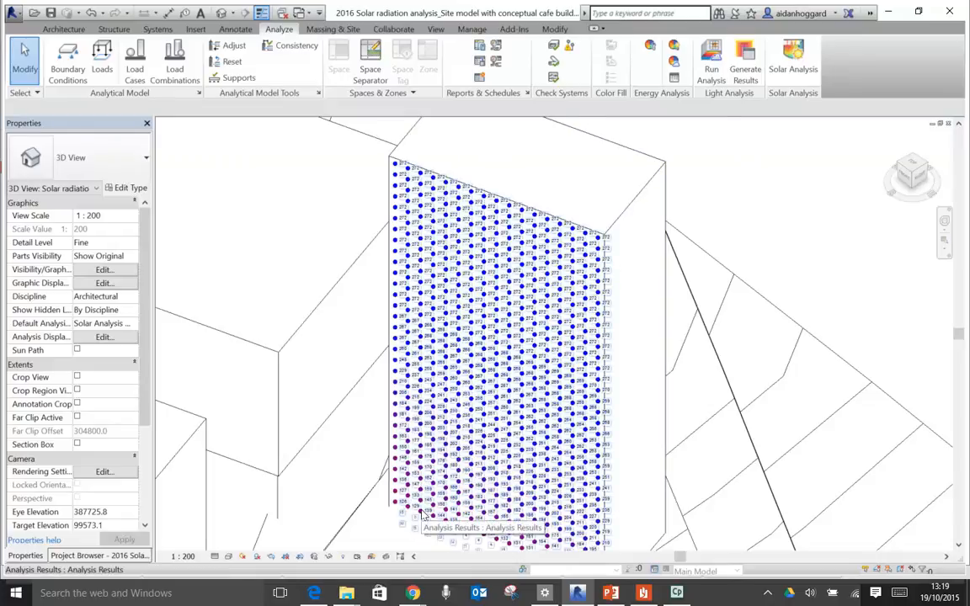
- Examine the radiation values from the base to the top of the tall block's face and in the overall site view
key("z")
key("r")
left_click_drag(358, 466, 421, 438)
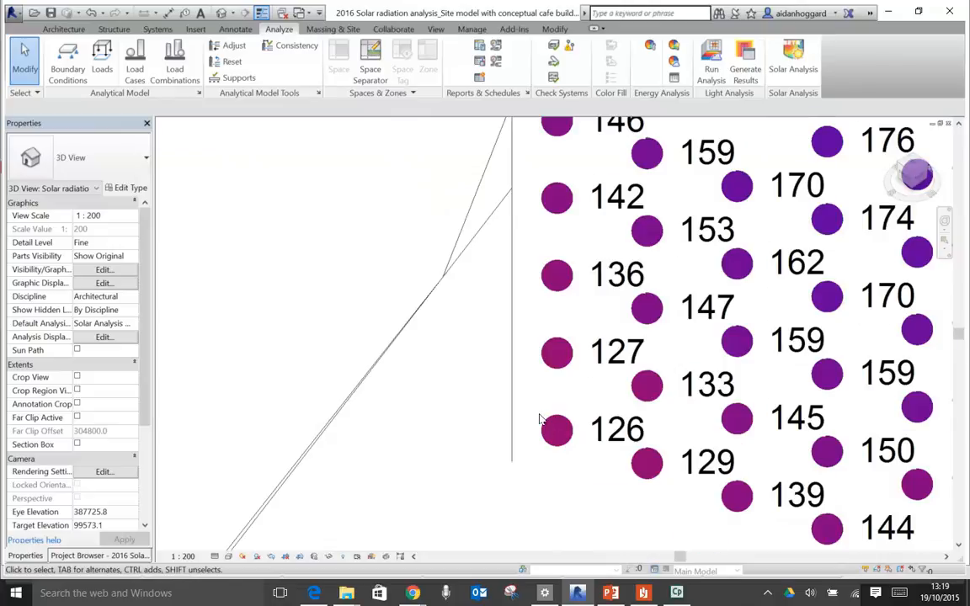
scroll(540, 419, "down", 6)
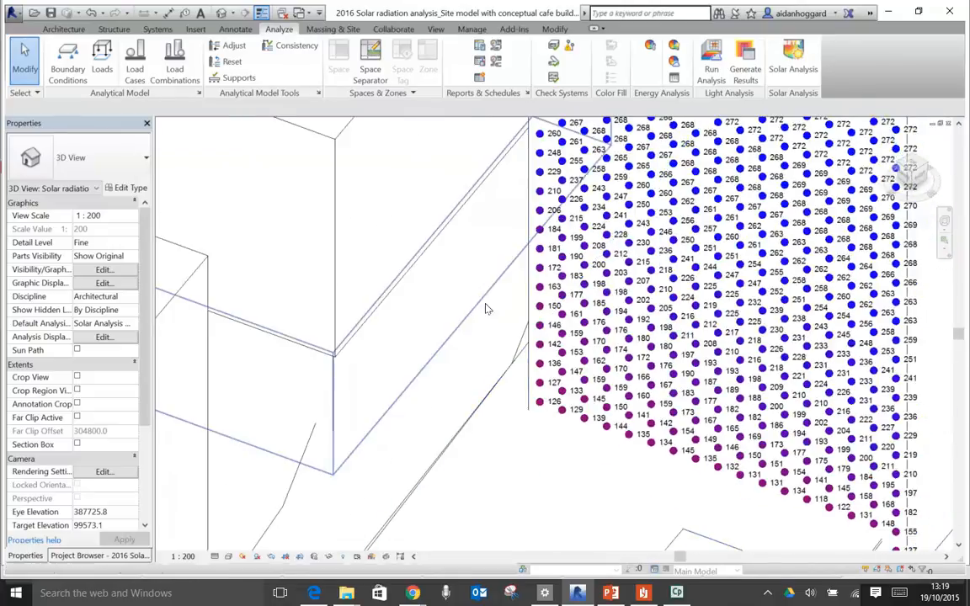
middle_click_drag(495, 224, 503, 433)
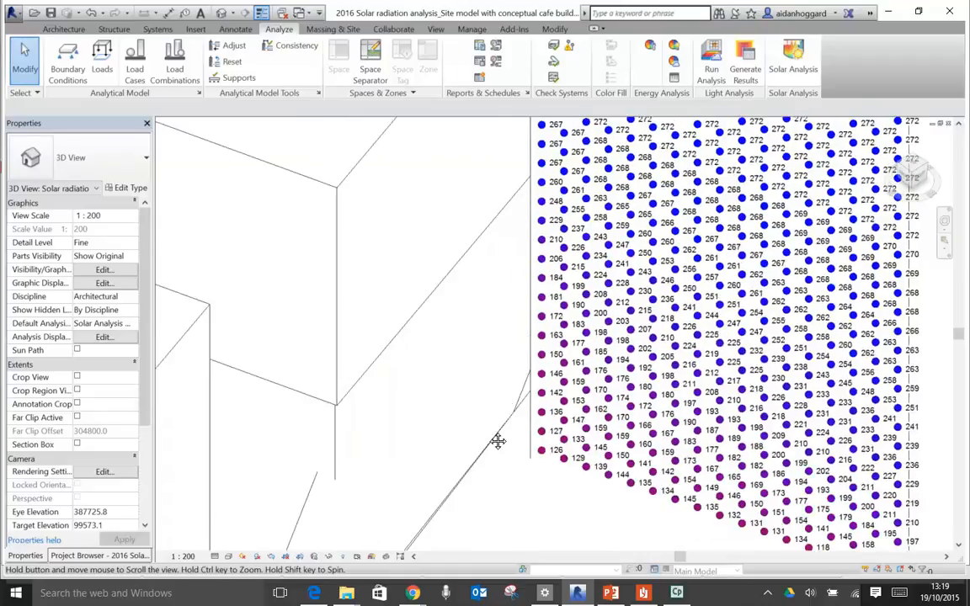
middle_click_drag(509, 264, 509, 381)
middle_click_drag(530, 145, 527, 176)
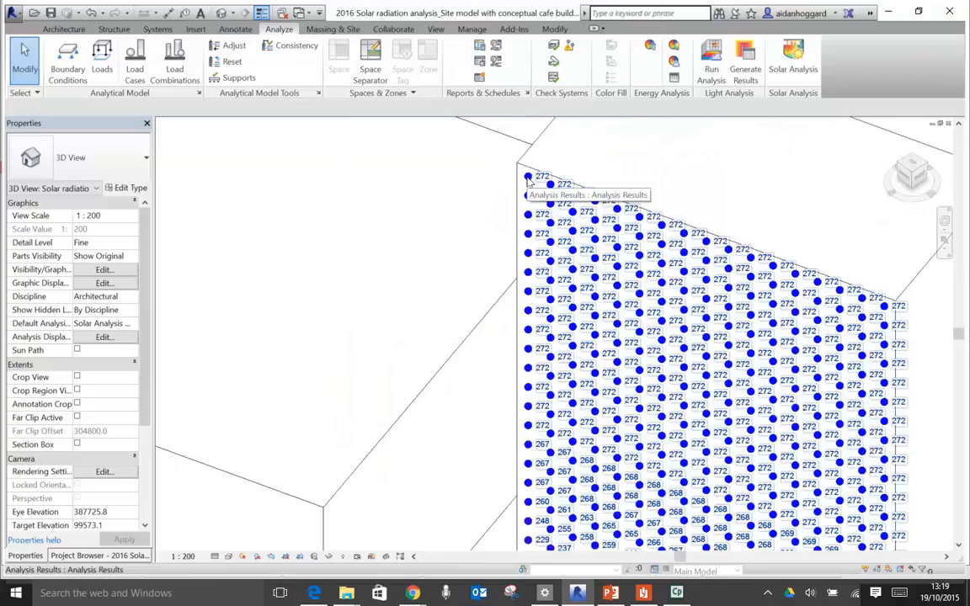
scroll(528, 184, "down", 3)
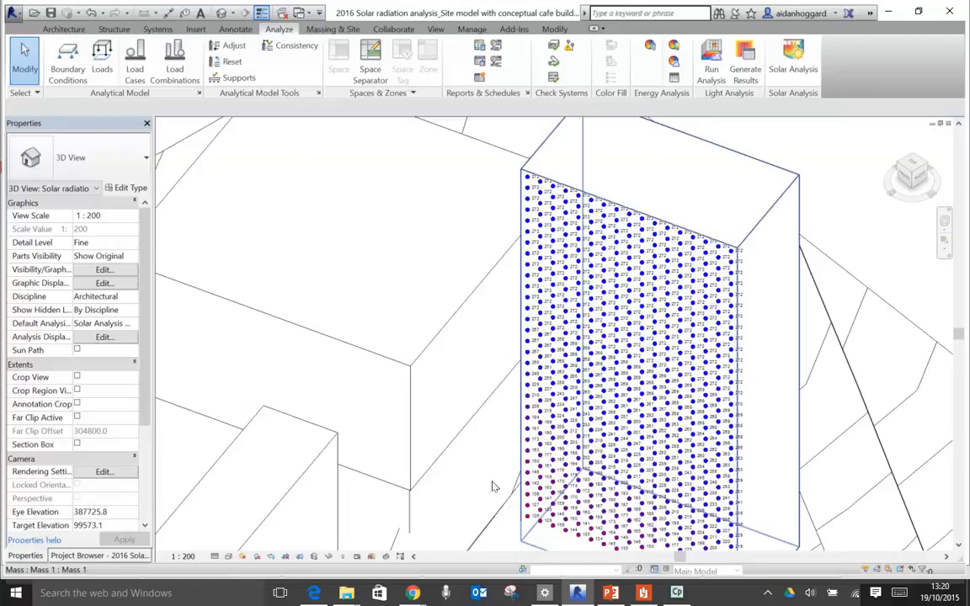
left_click(517, 391)
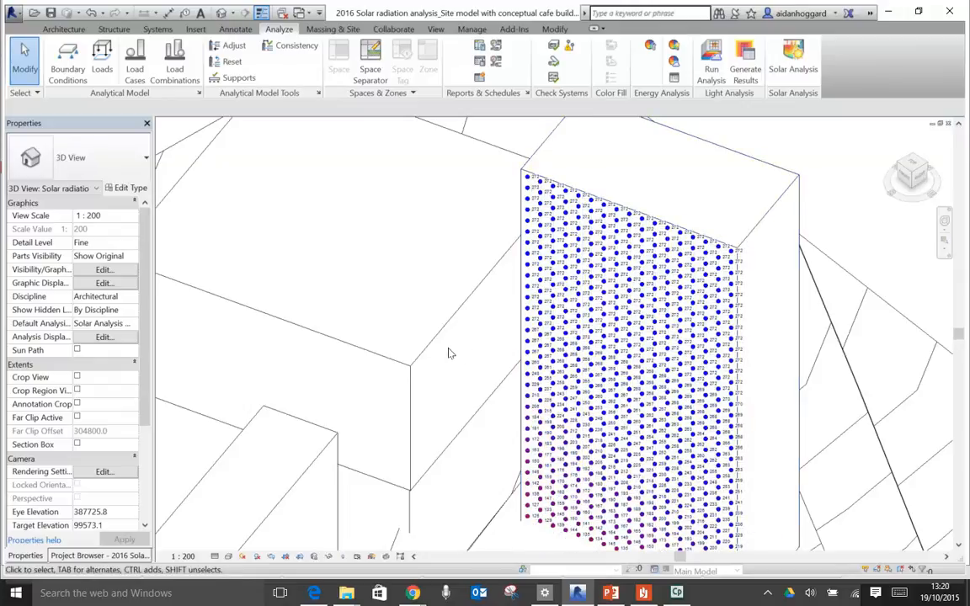
scroll(448, 352, "down", 5)
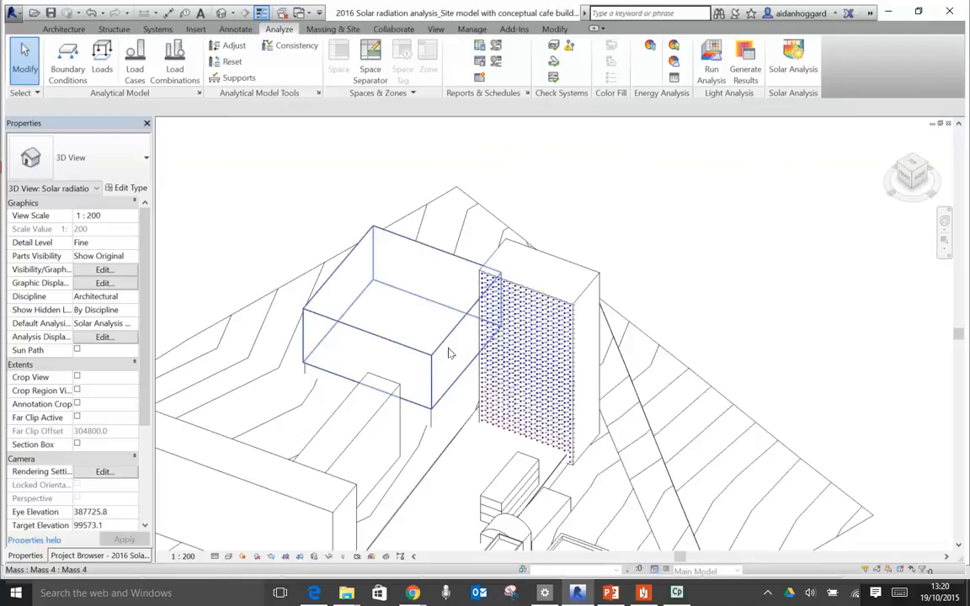
scroll(449, 353, "down", 2)
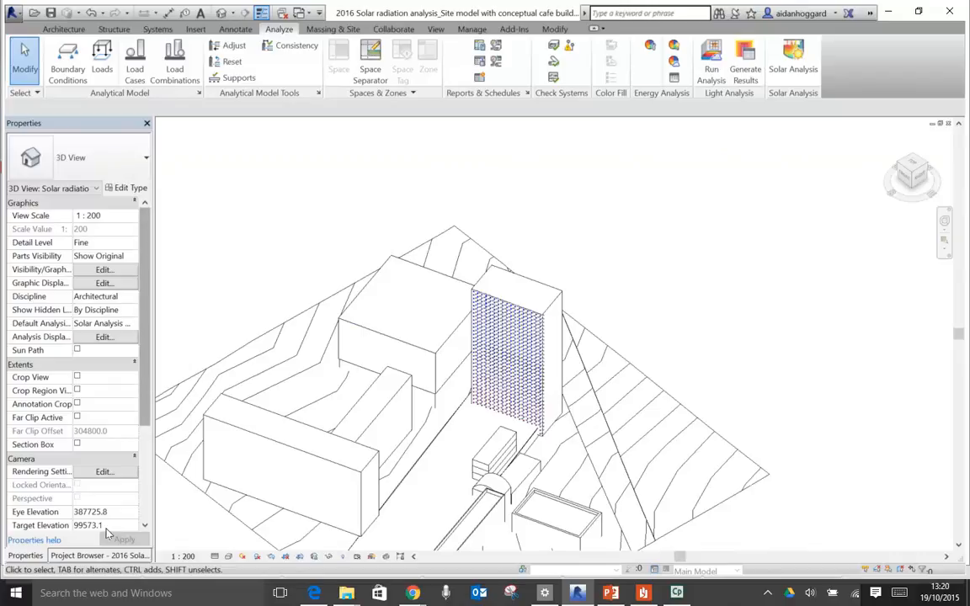
- Open sheet A102, tile it beside the Solar radiation 02 Winter Cumulative 3D view and fit both views to their windows
left_click(91, 557)
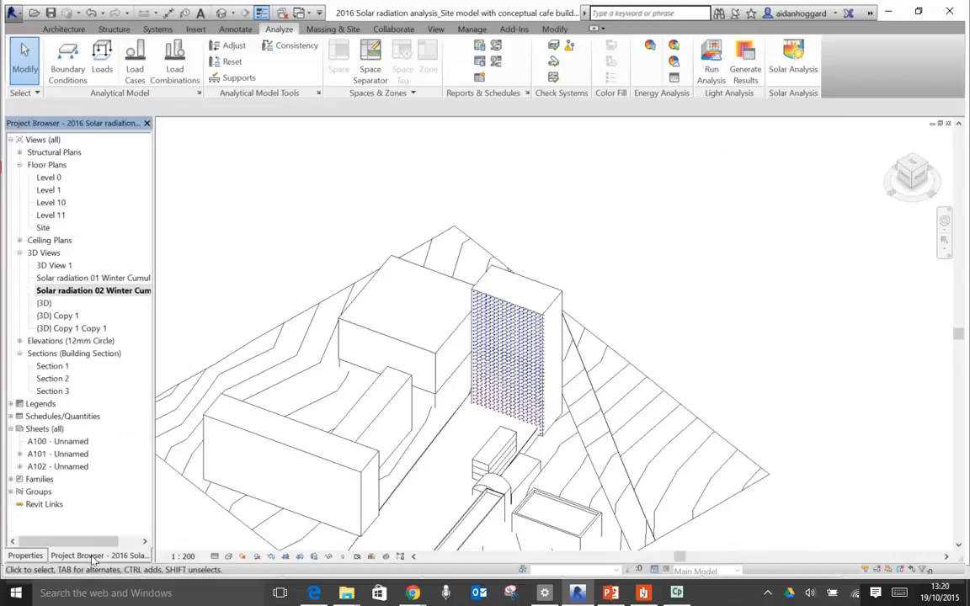
double_click(59, 469)
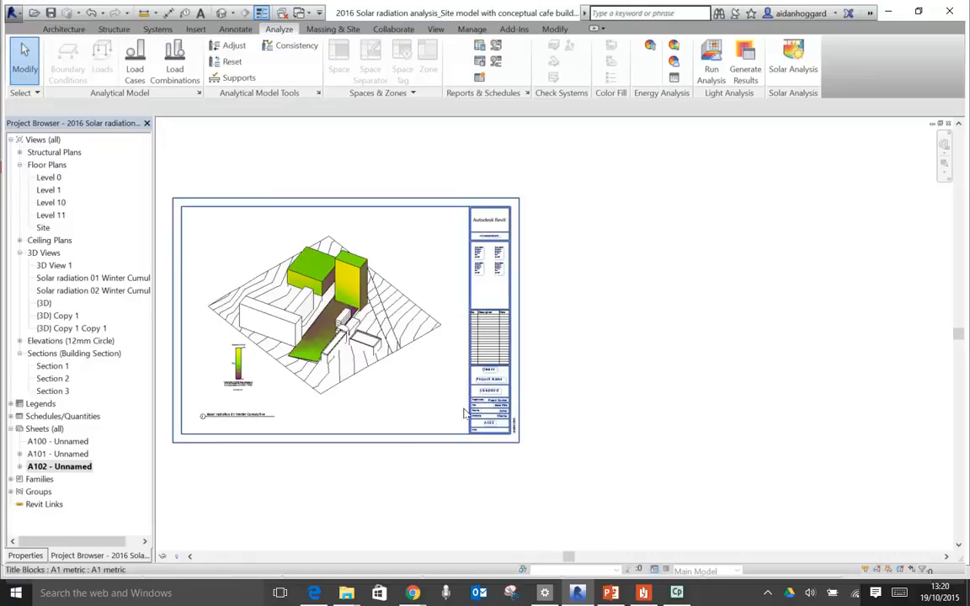
key("w")
key("t")
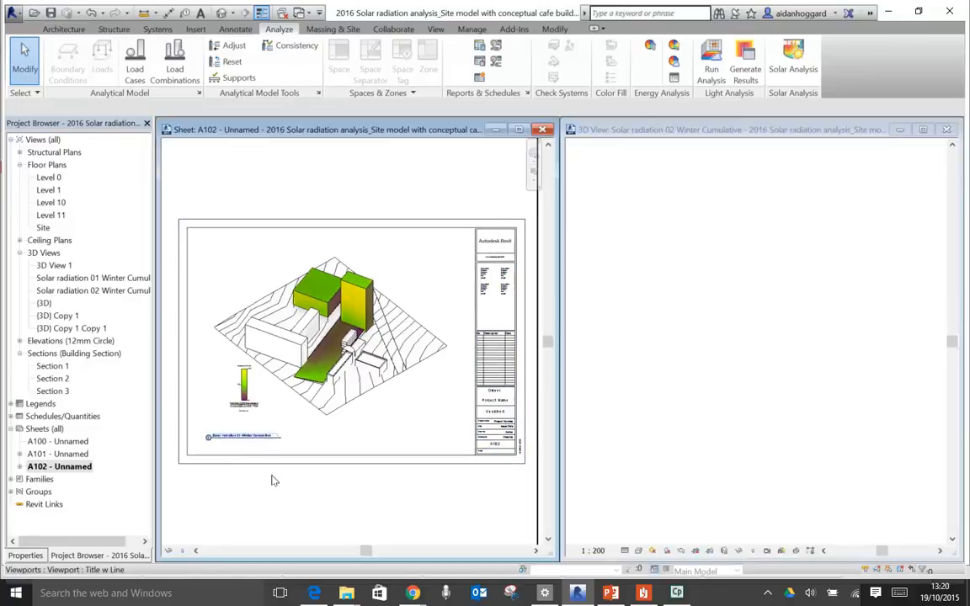
key("z")
key("a")
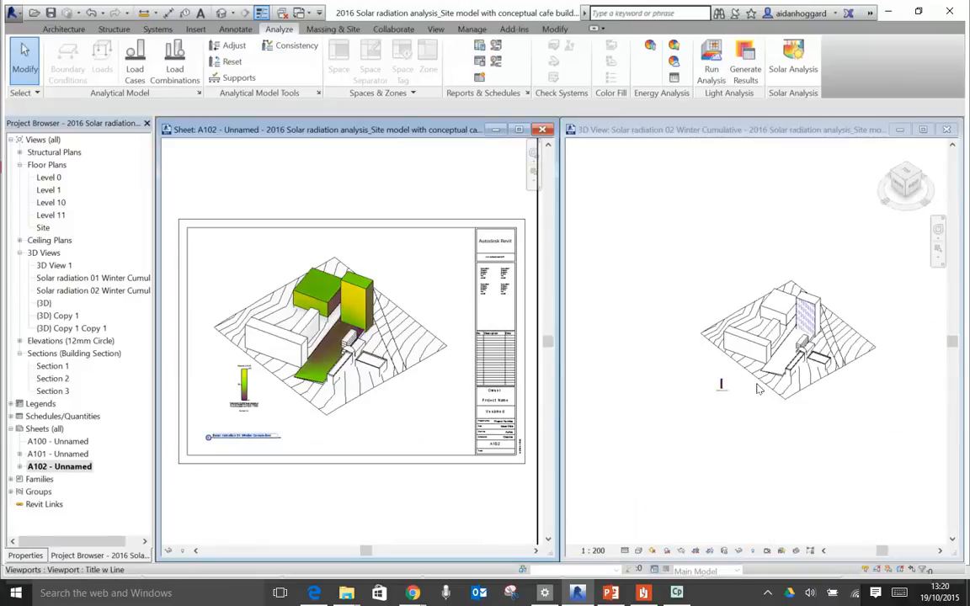
- Move the analysis results legend in the 3D view from beside the site to just beside the tall block
scroll(775, 362, "up", 3)
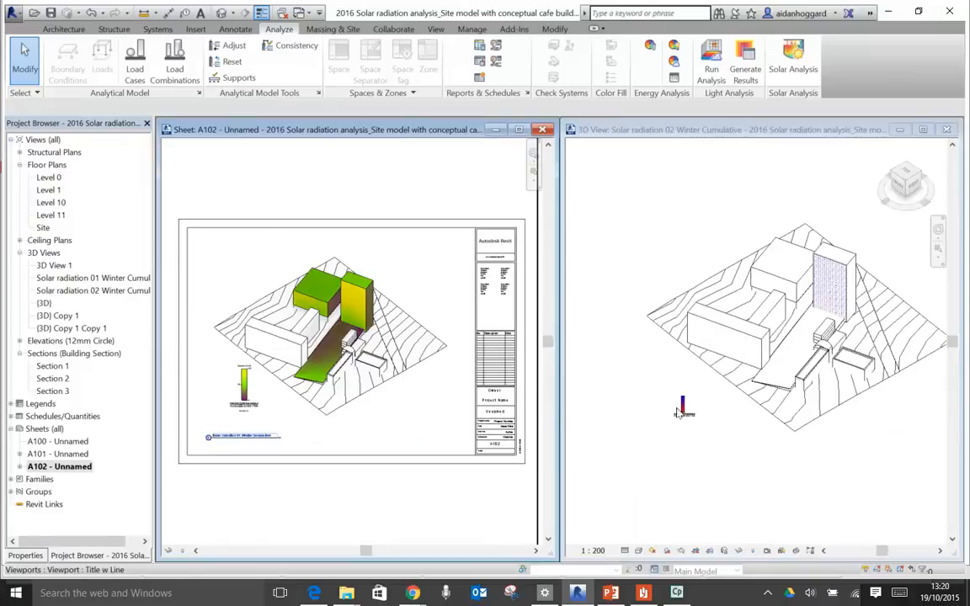
left_click(685, 410)
left_click(683, 409)
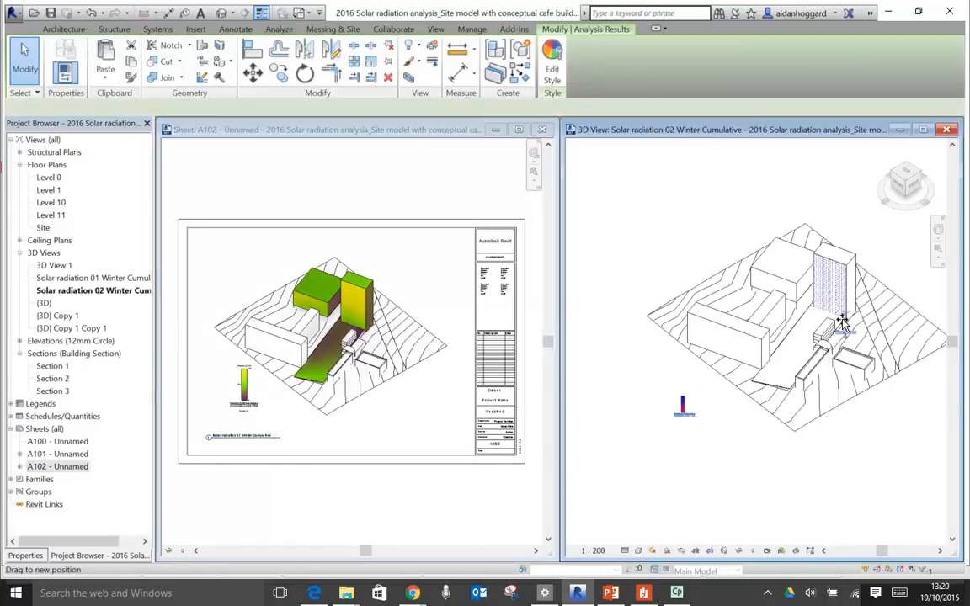
left_click_drag(857, 311, 858, 313)
left_click(719, 265)
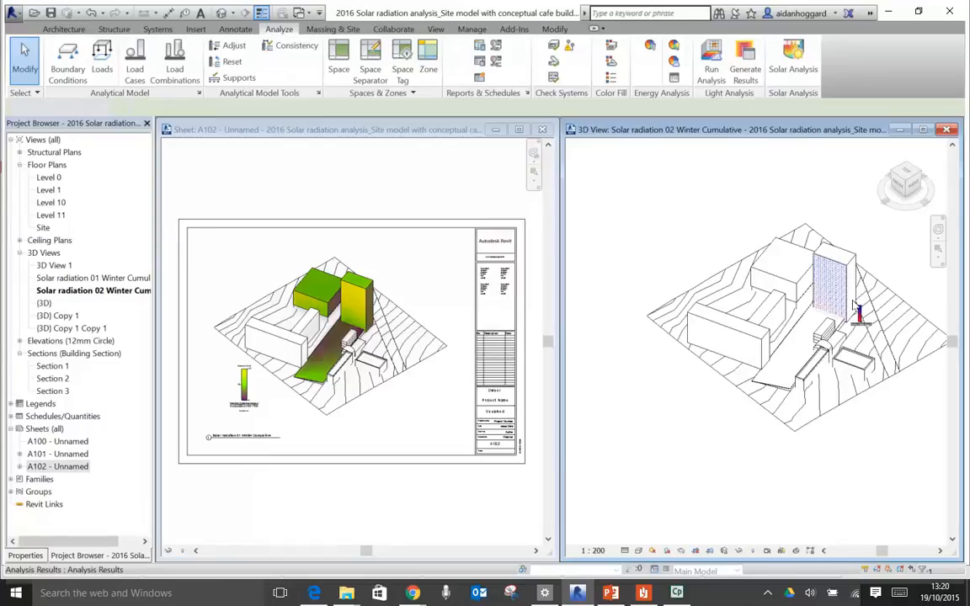
scroll(855, 303, "up", 2)
scroll(857, 305, "up", 2)
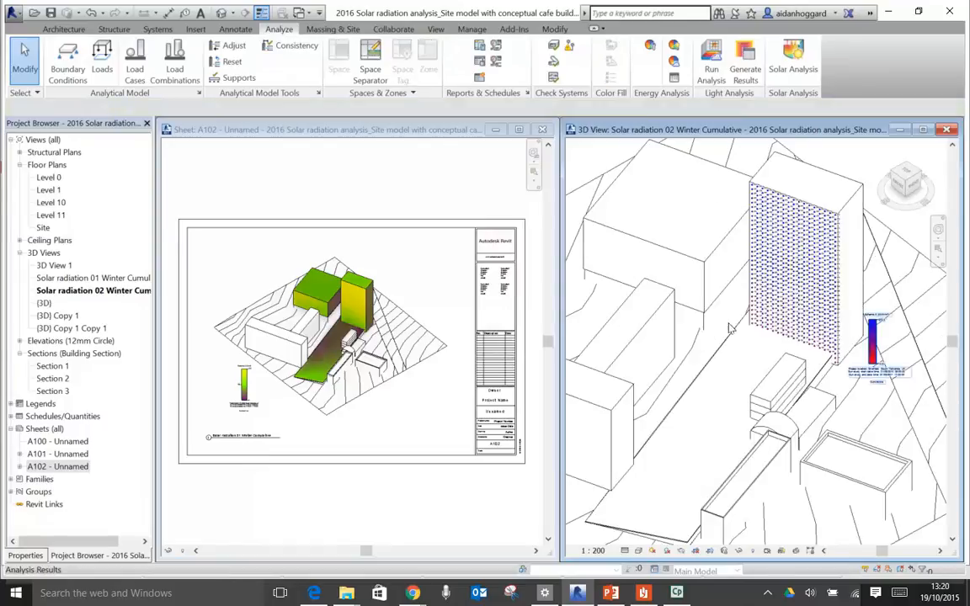
- Place the Solar radiation 02 Winter Cumulative view on sheet A102 and move its viewport below the existing coloured view
left_click(82, 290)
left_click_drag(313, 312, 410, 287)
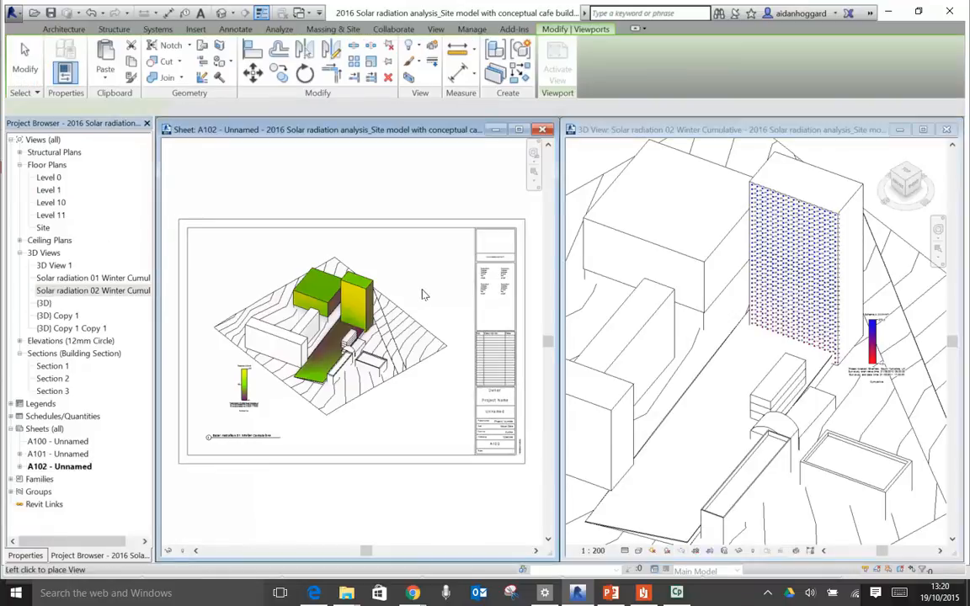
left_click(413, 283)
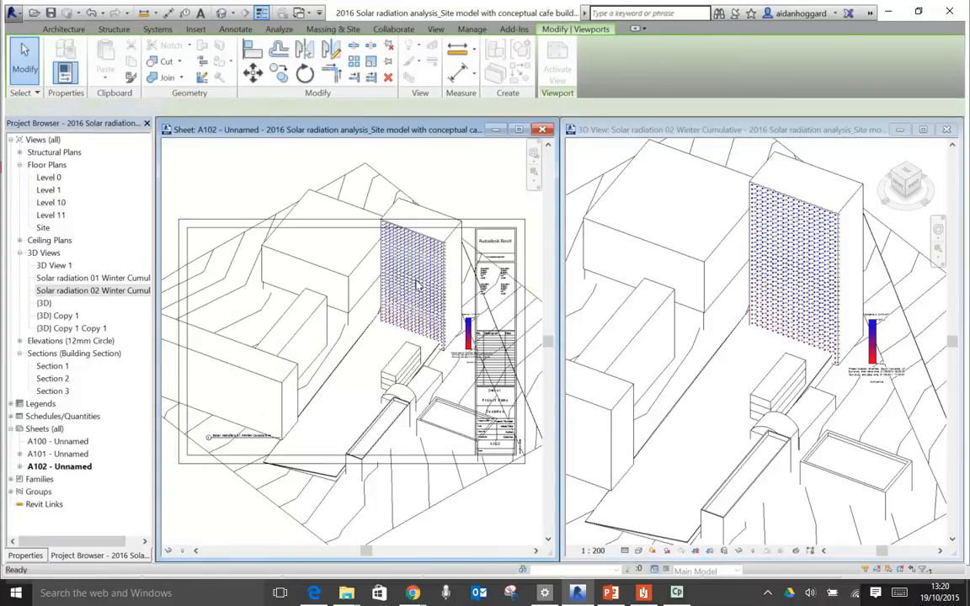
scroll(413, 283, "down", 5)
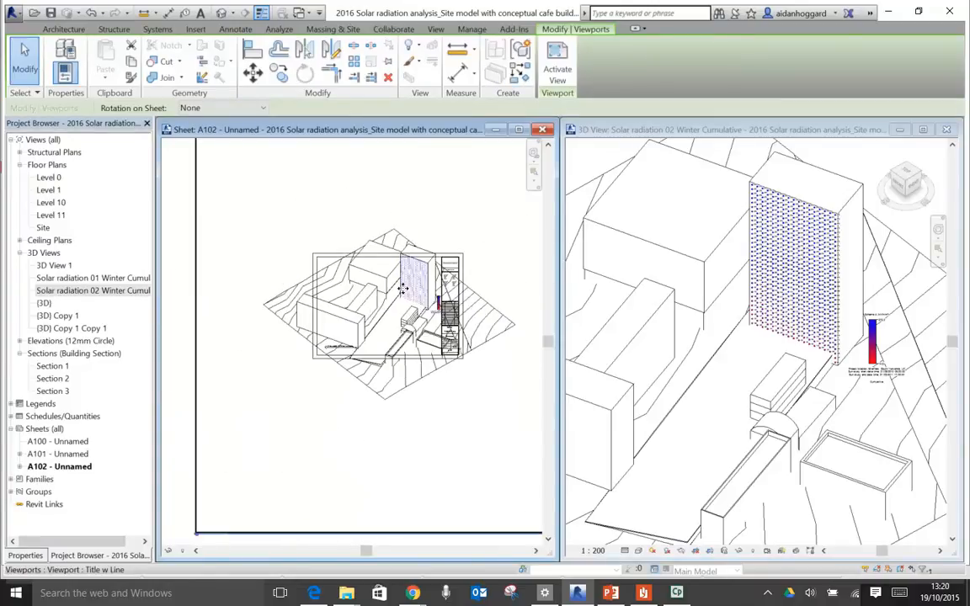
left_click_drag(304, 487, 298, 493)
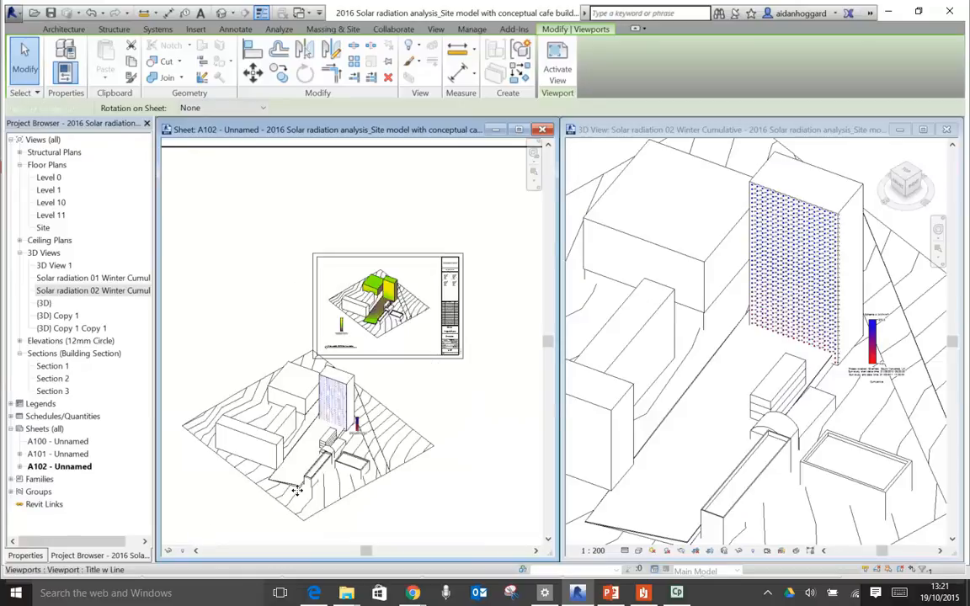
scroll(320, 458, "down", 2)
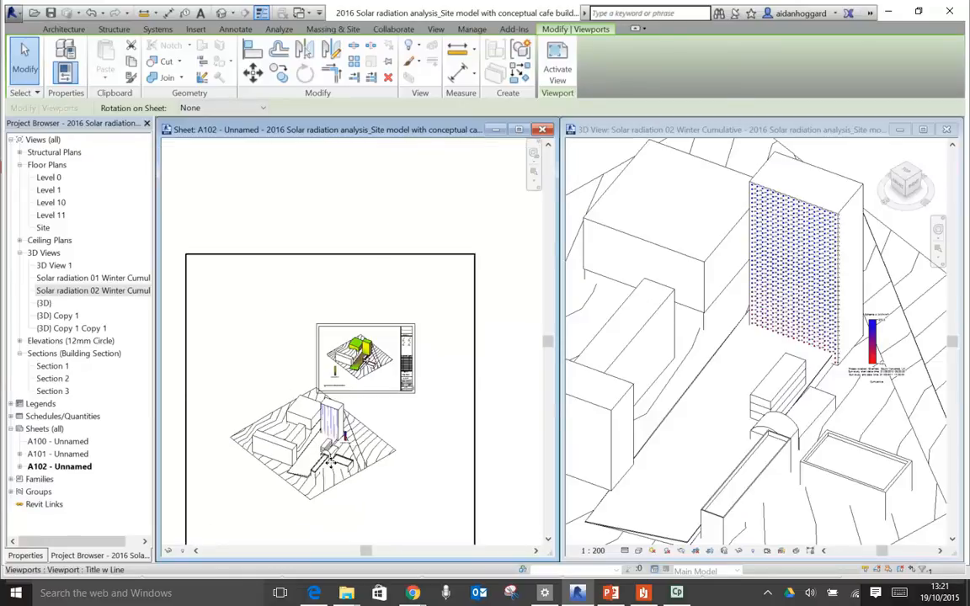
- Maximize the sheet window and move the new viewport so its site model sits to the left of the title block sheet
double_click(465, 131)
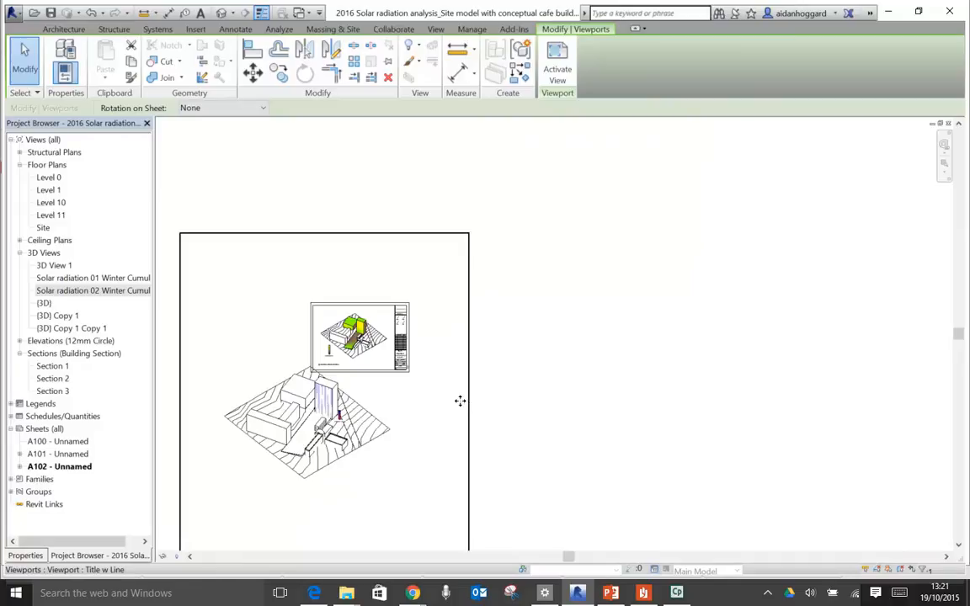
left_click(660, 391)
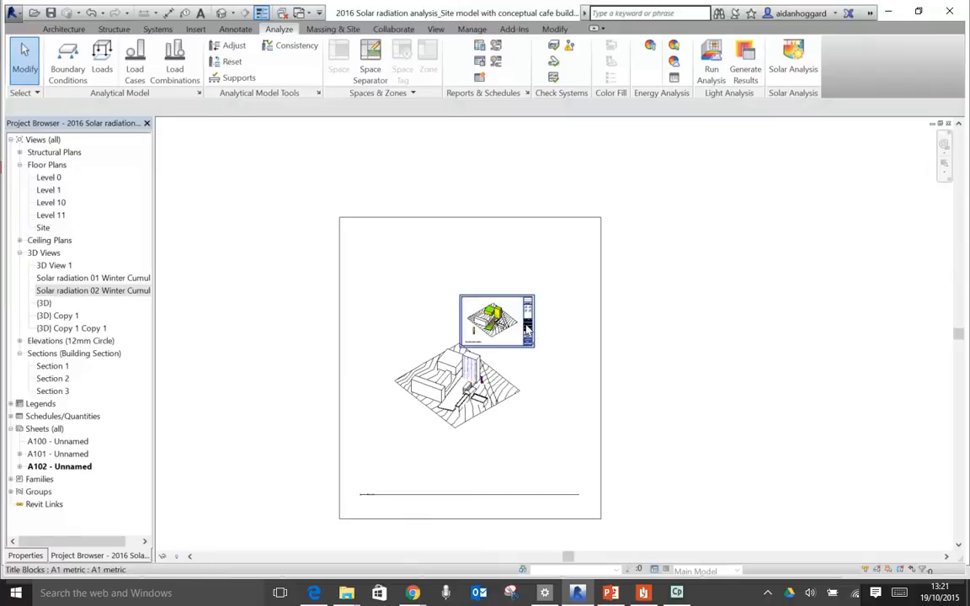
left_click(438, 360)
left_click_drag(438, 360, 397, 367)
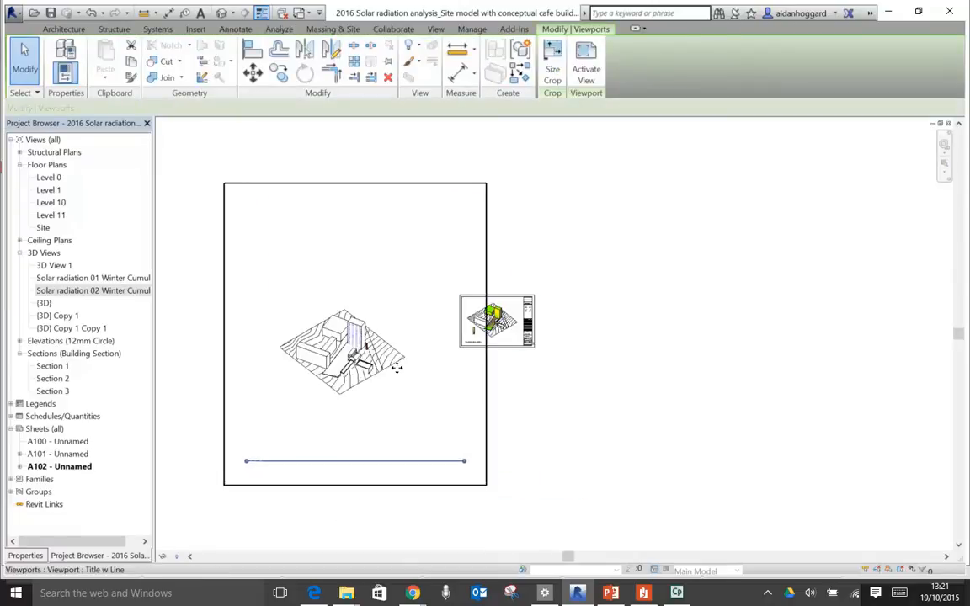
mouse_move(382, 354)
left_mouse_down()
mouse_move(335, 362)
mouse_move(370, 360)
left_mouse_up()
left_click(626, 413)
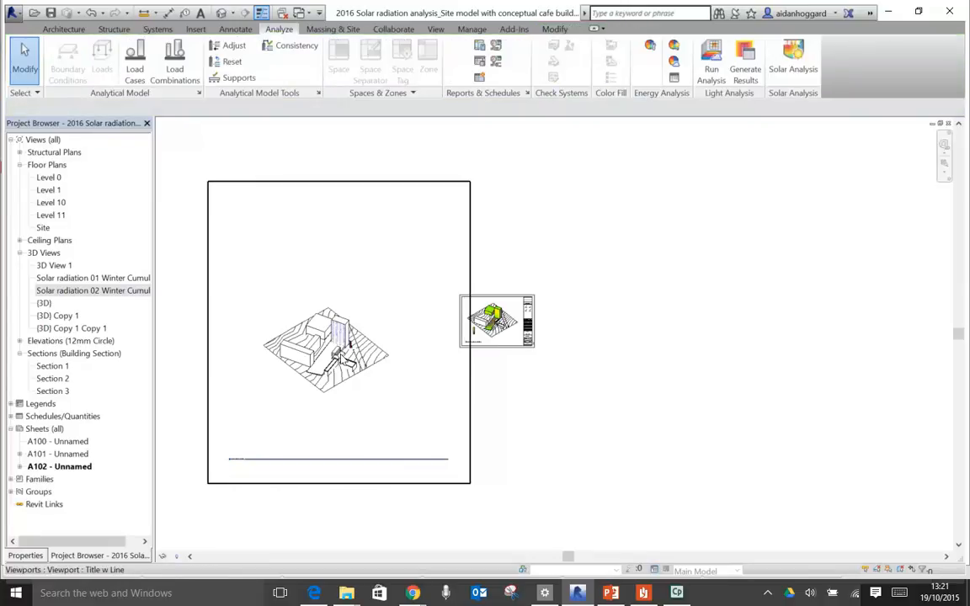
- Activate the Solar radiation 02 Winter Cumulative viewport, shrink its crop region tightly around the tall block, and deactivate the view
right_click(344, 360)
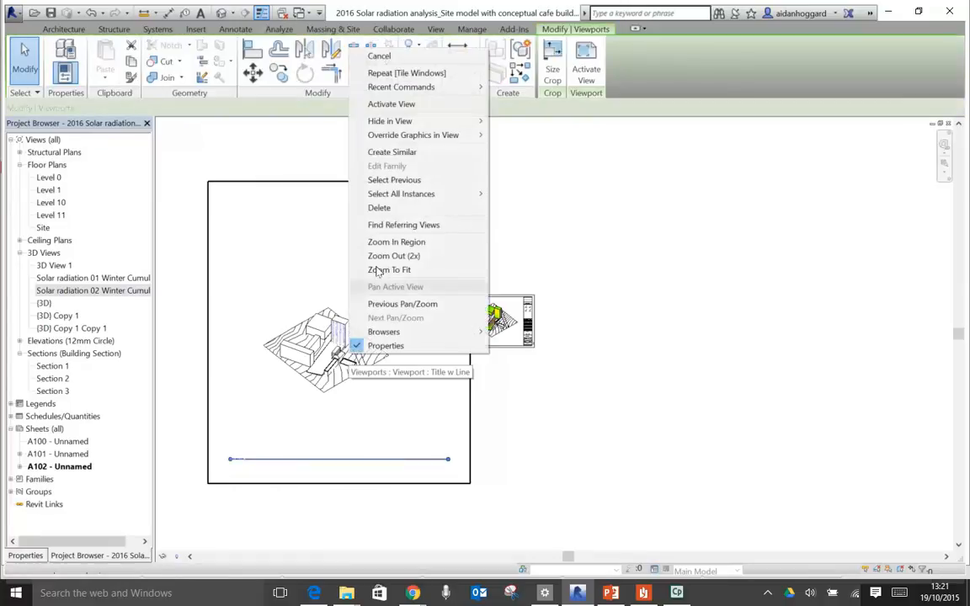
left_click(383, 103)
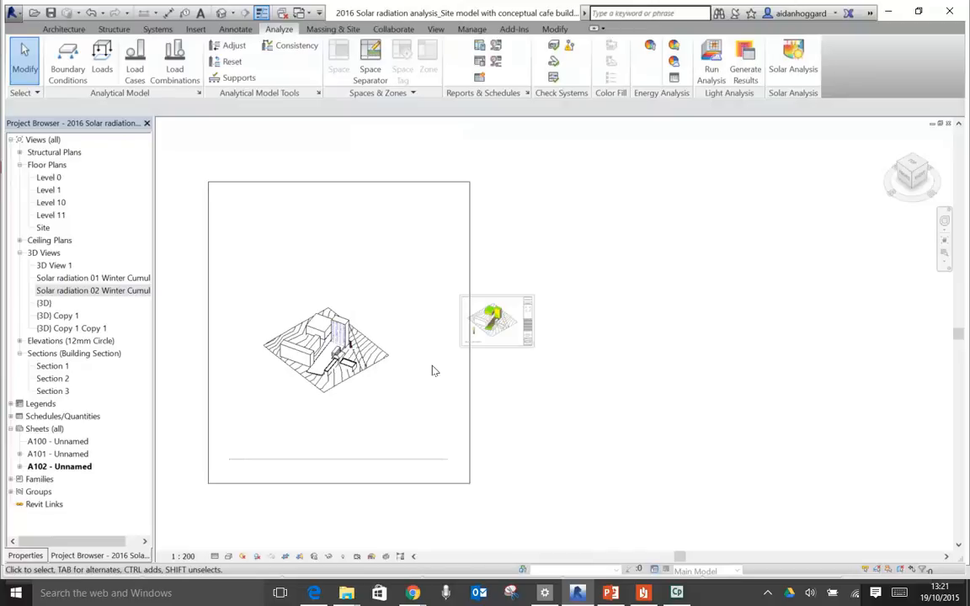
left_click(299, 557)
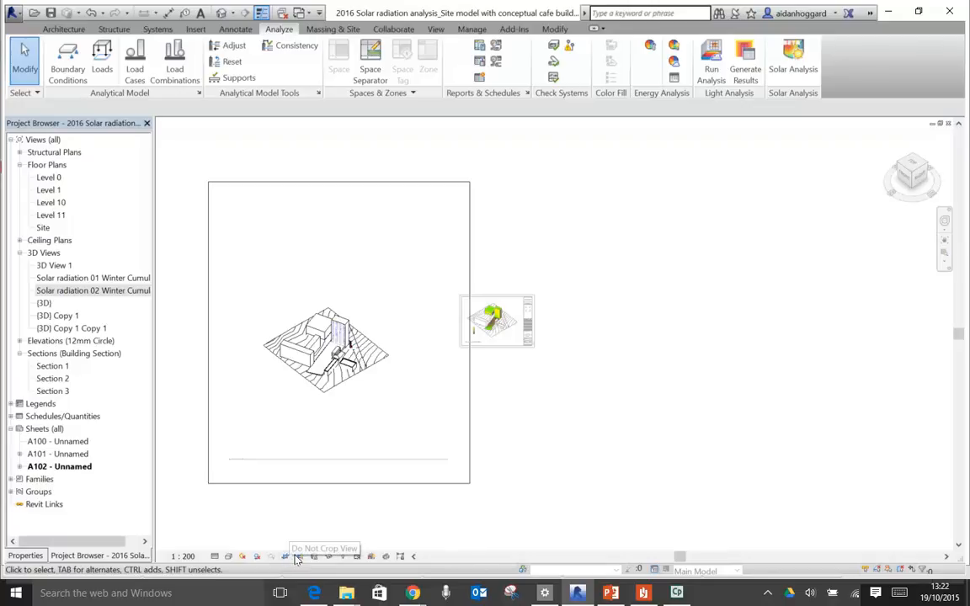
left_click(401, 482)
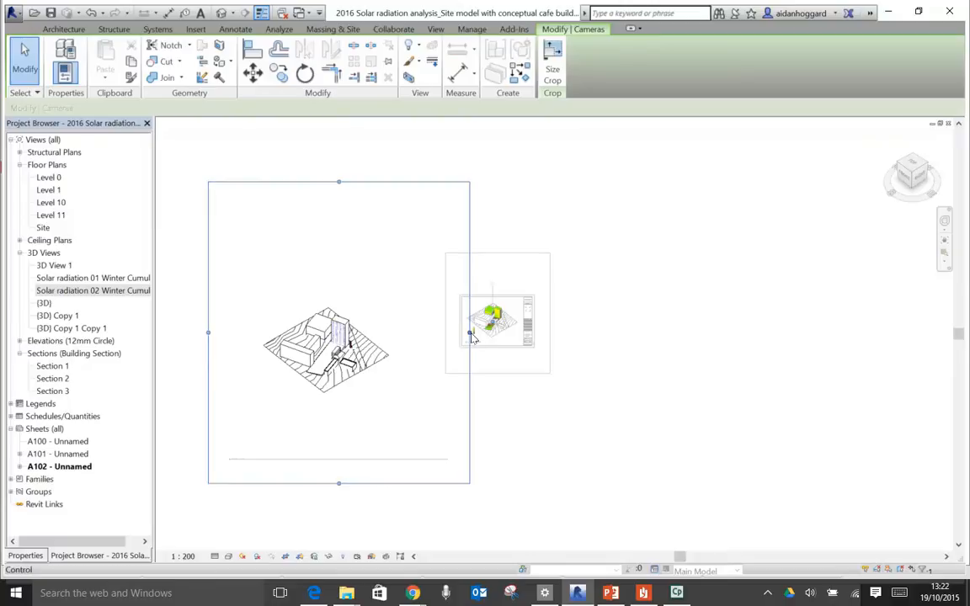
left_click_drag(470, 333, 358, 332)
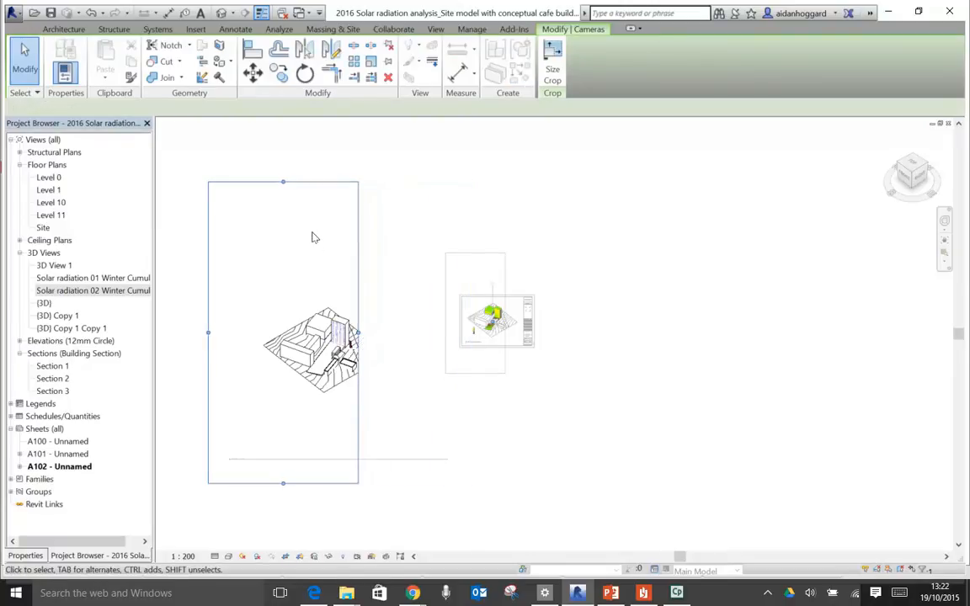
left_click_drag(283, 182, 290, 313)
left_click_drag(208, 396, 322, 451)
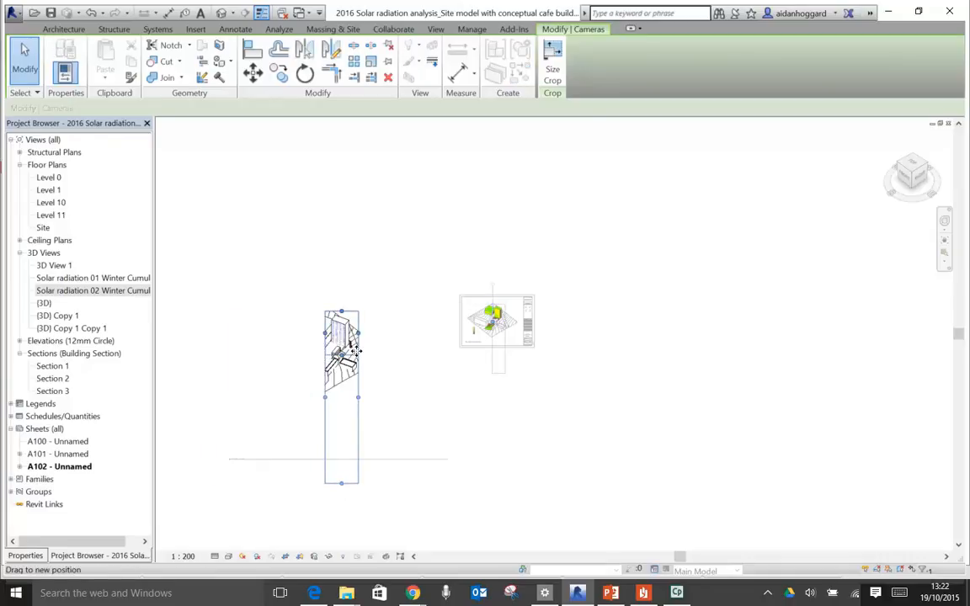
left_click(406, 437)
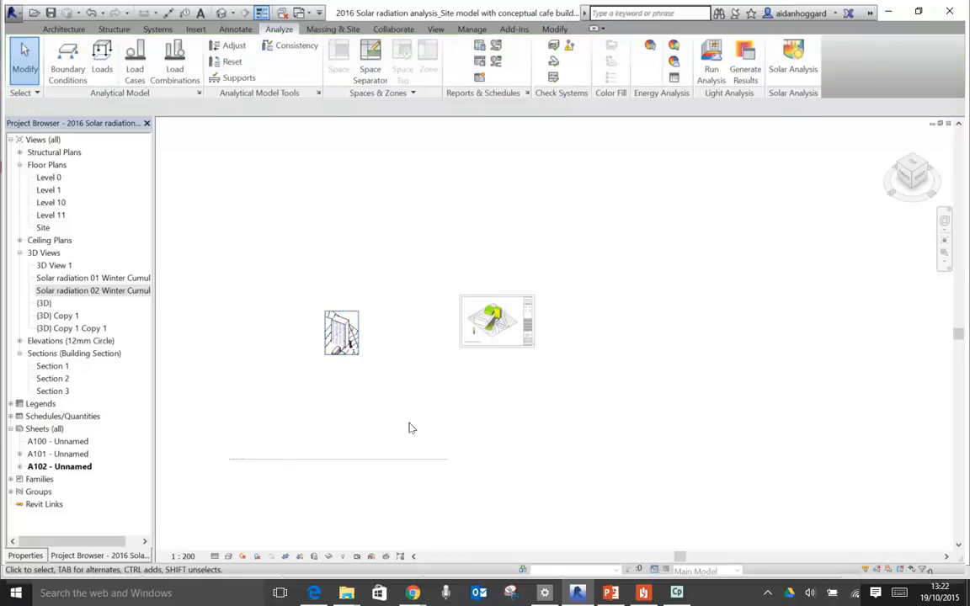
right_click(335, 327)
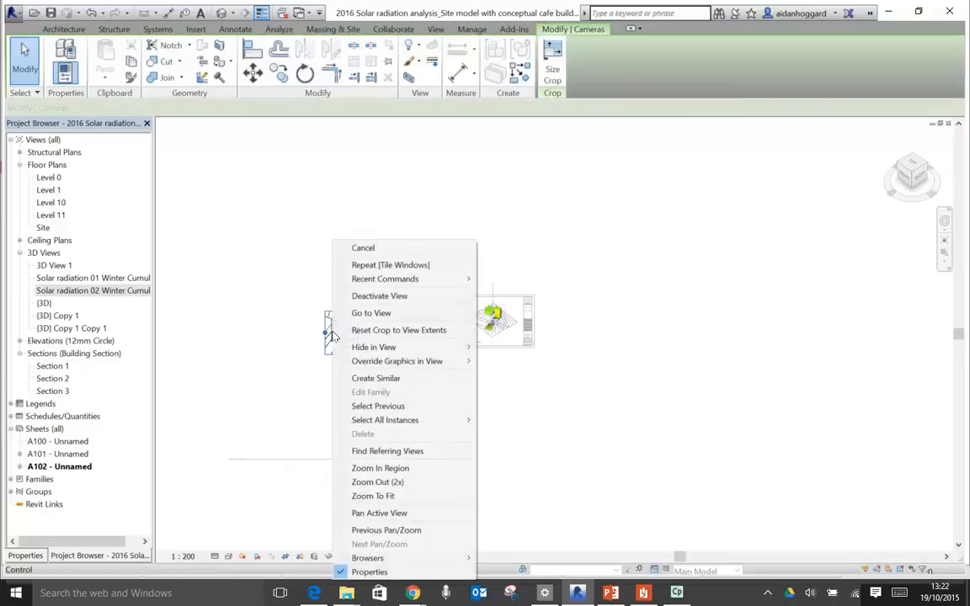
left_click(366, 296)
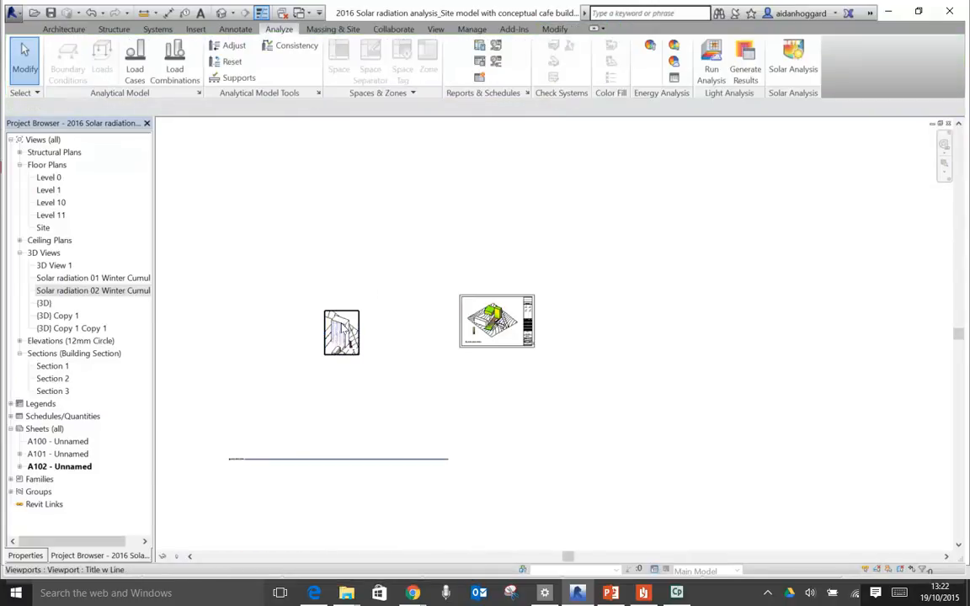
- Move the cropped viewport closer to the title block sheet and place its view title directly beneath it
left_click(343, 337)
left_click_drag(343, 338, 404, 377)
left_click(412, 522)
left_click(325, 498)
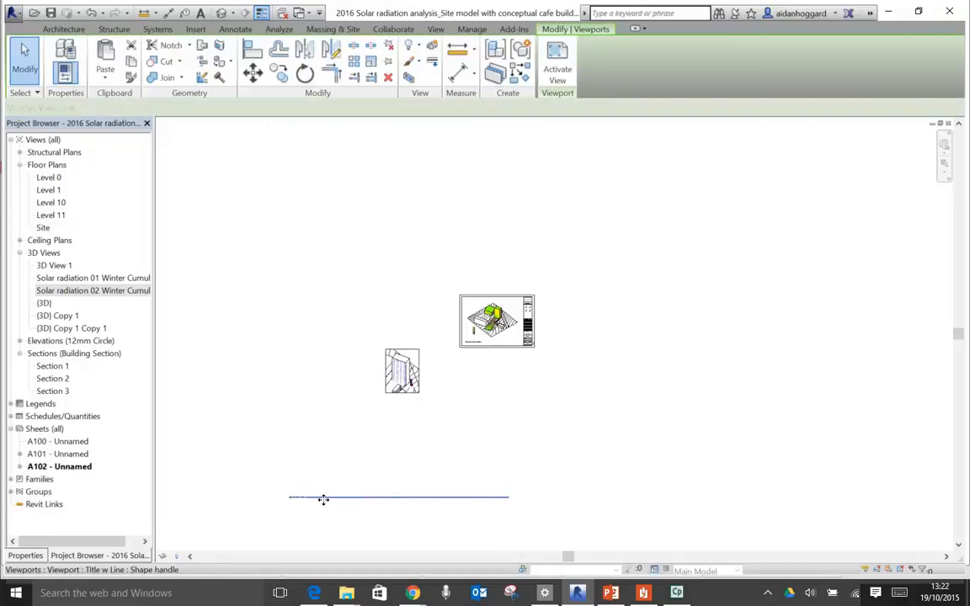
left_click_drag(320, 495, 416, 397)
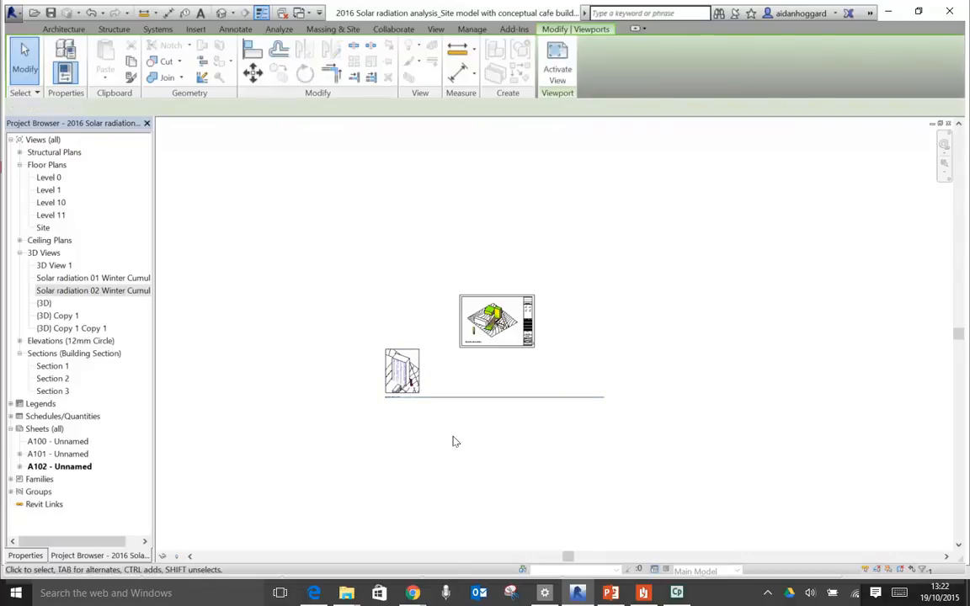
- Shorten the cropped viewport's title line to roughly the width of the viewport
left_click(483, 414)
left_click(481, 398)
left_click(487, 386)
left_click(420, 376)
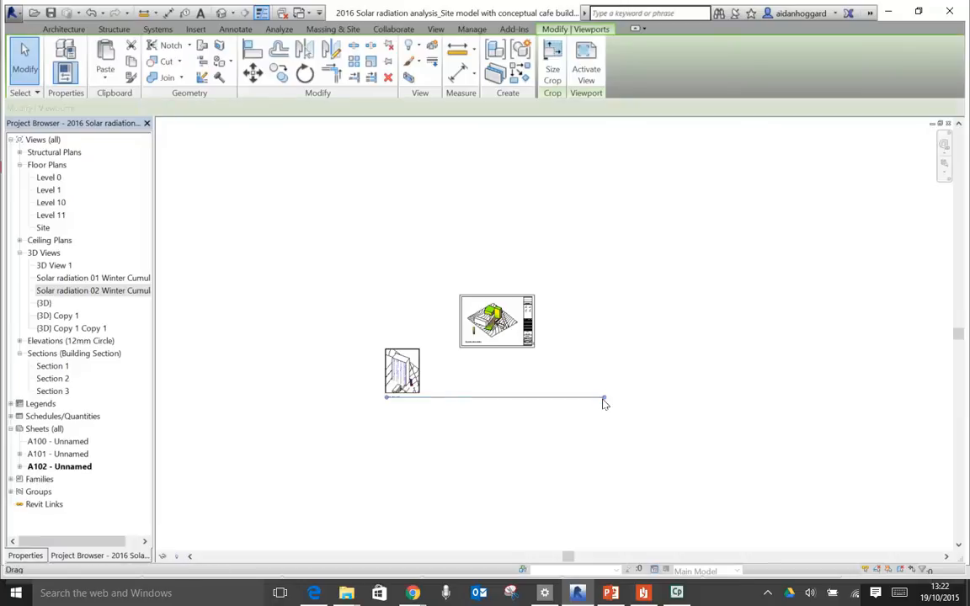
left_click_drag(605, 402, 413, 402)
left_click(431, 413)
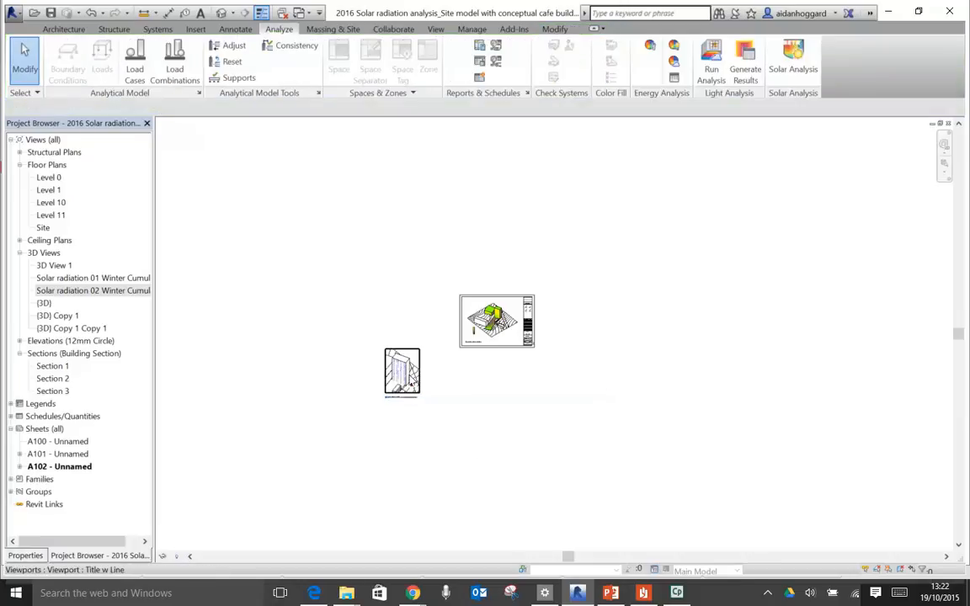
- Shift the coloured Solar radiation 01 viewport up and to the left within sheet A102
key("z")
key("r")
left_click_drag(365, 273, 554, 403)
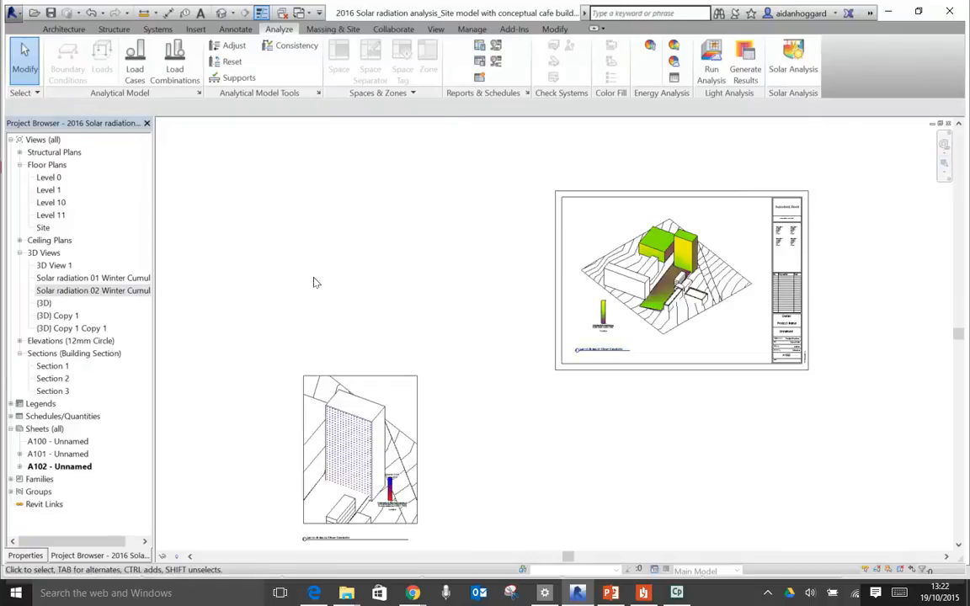
left_click(637, 288)
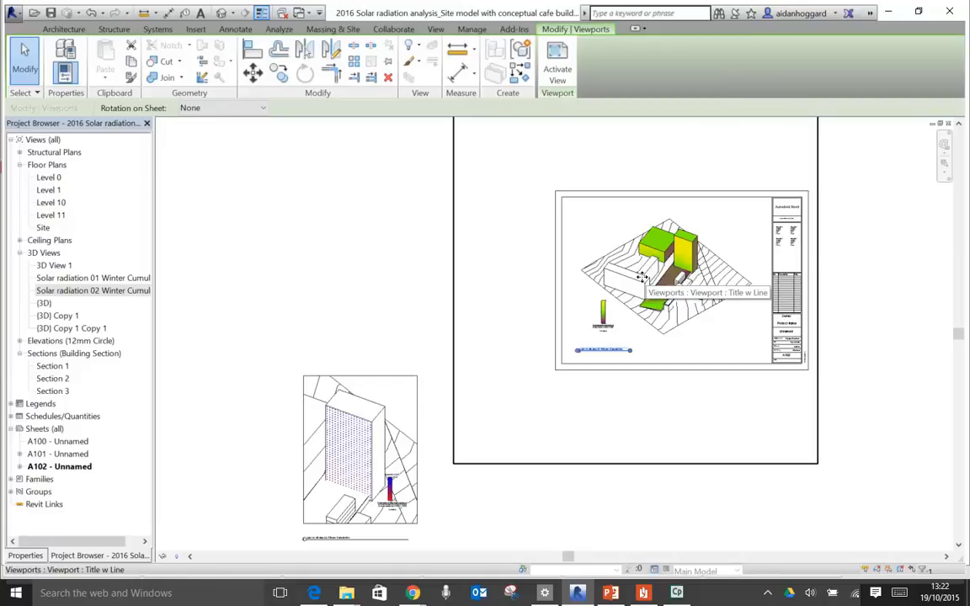
left_click_drag(632, 267, 623, 266)
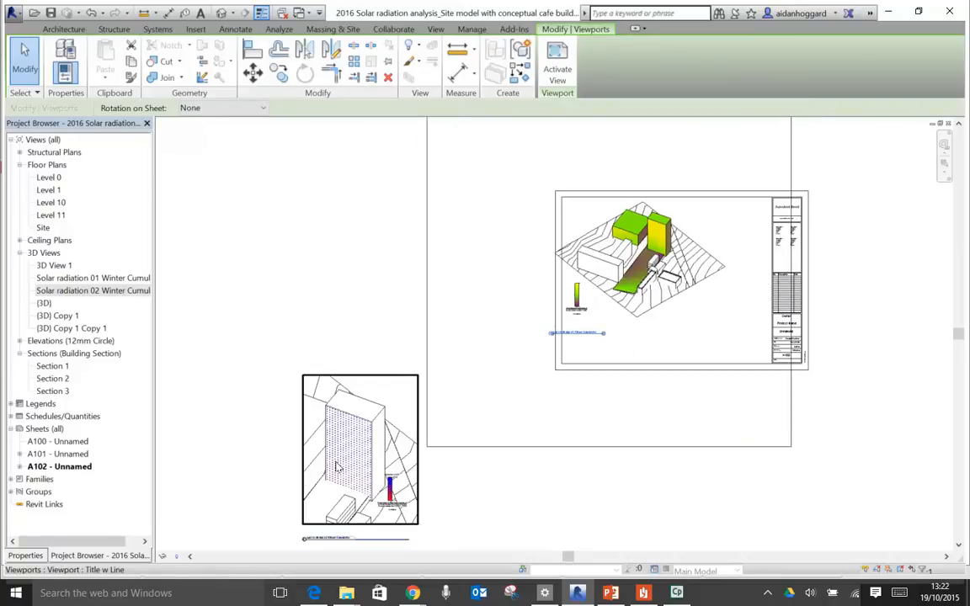
- Move the cropped tall block viewport onto the sheet beside the title block, with its view title inside the sheet border
left_click(327, 436)
left_click_drag(333, 454, 686, 283)
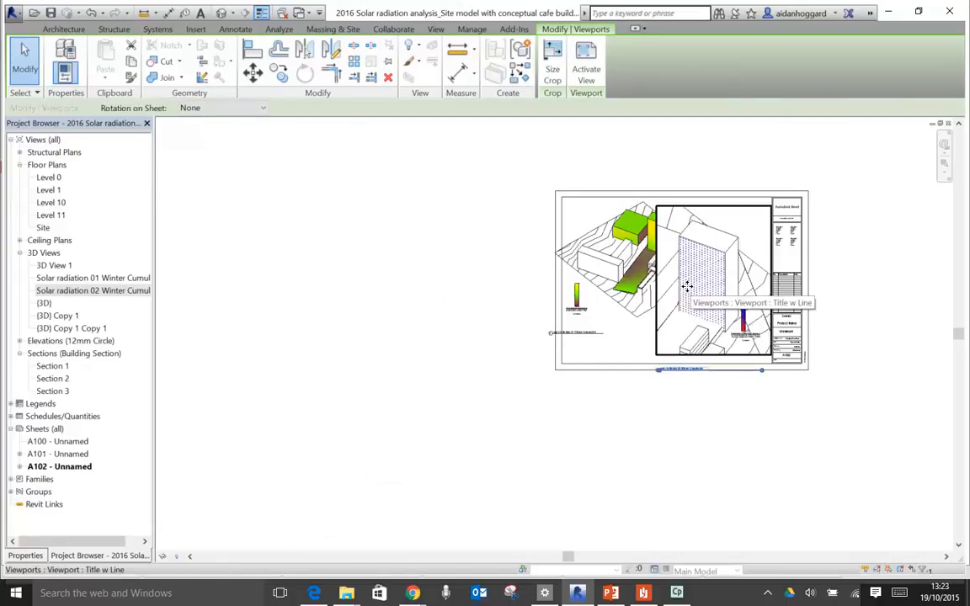
scroll(462, 293, "up", 2)
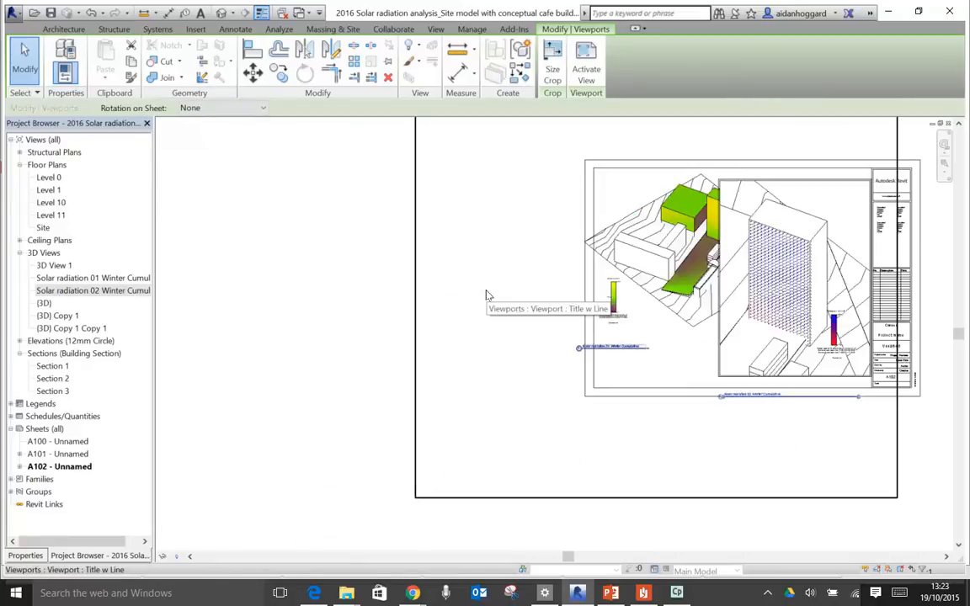
scroll(692, 313, "up", 3)
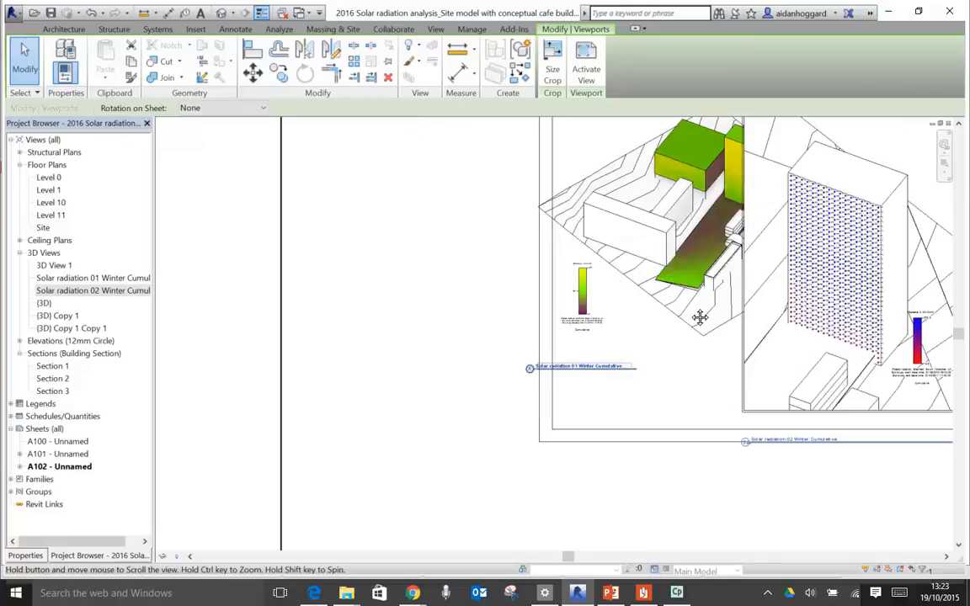
scroll(455, 388, "down", 2)
middle_click_drag(662, 350, 610, 357)
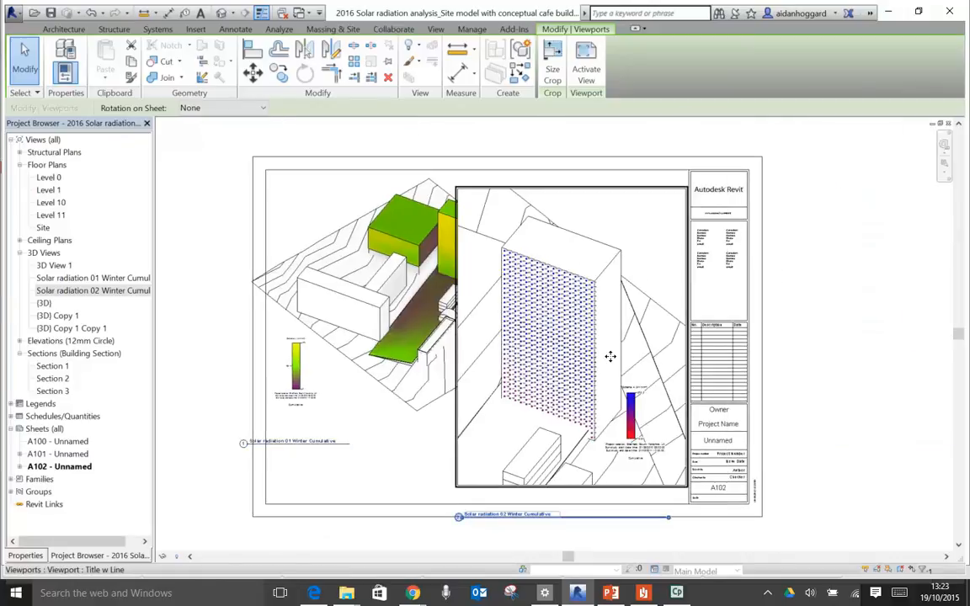
left_click_drag(570, 379, 567, 353)
- Activate the Solar radiation 01 Winter Cumulative viewport, set its view scale to 1:1000, and deactivate the view
left_click(370, 290)
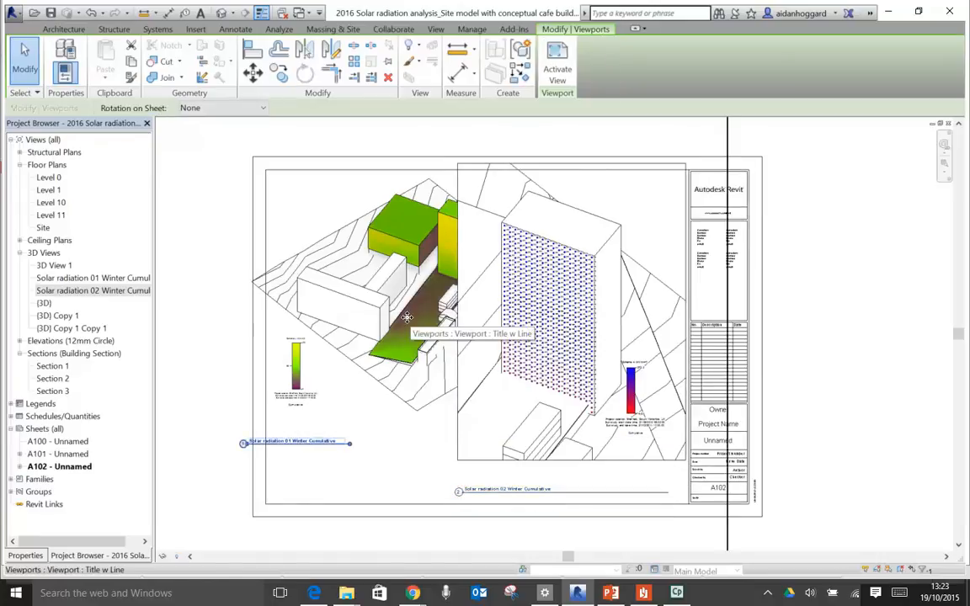
double_click(383, 308)
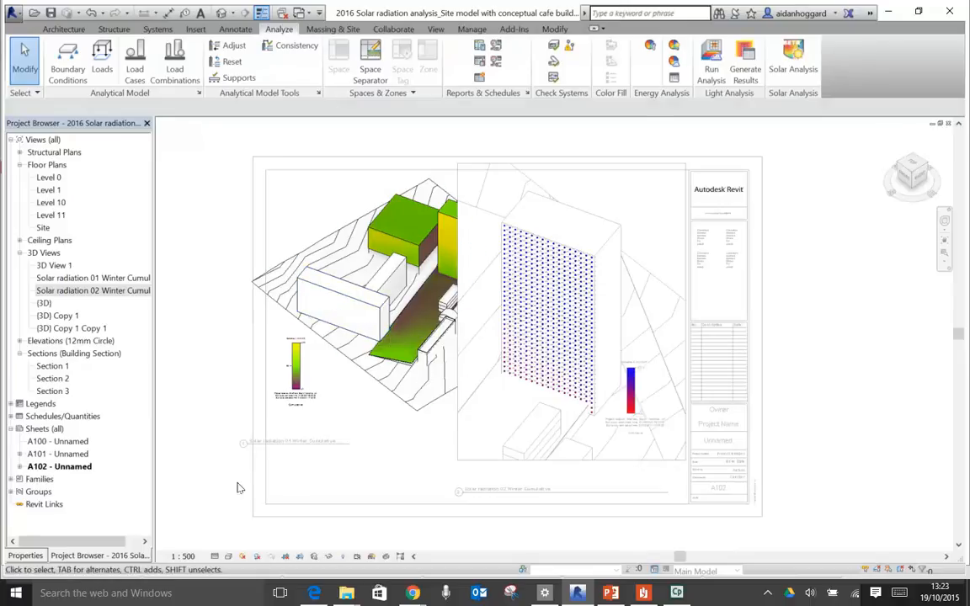
left_click(192, 556)
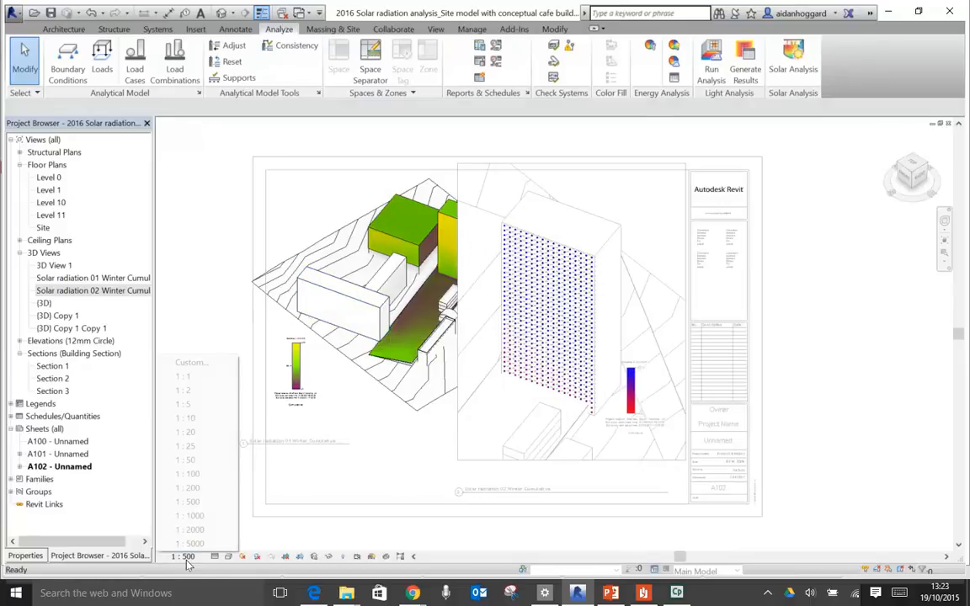
left_click(191, 515)
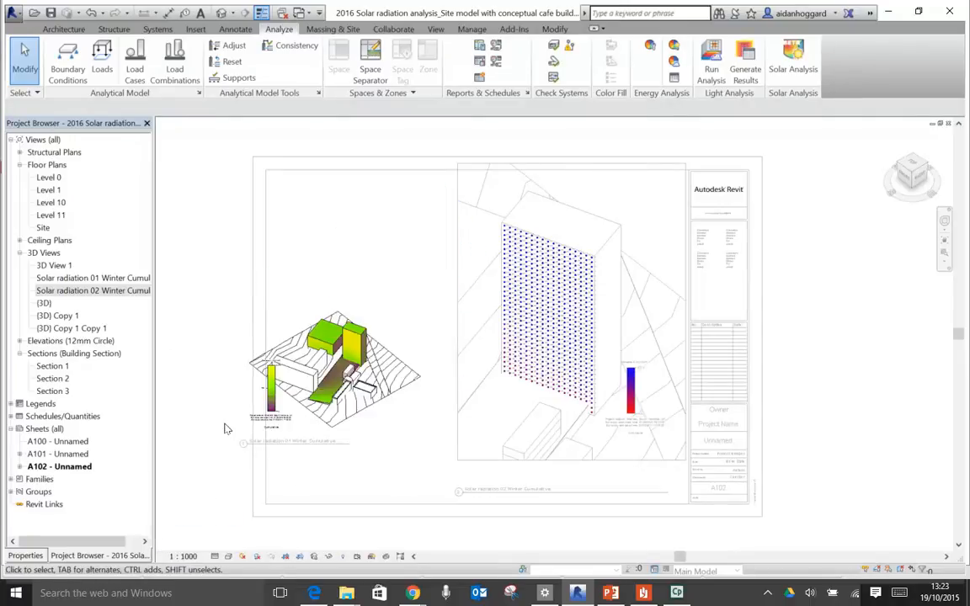
right_click(312, 379)
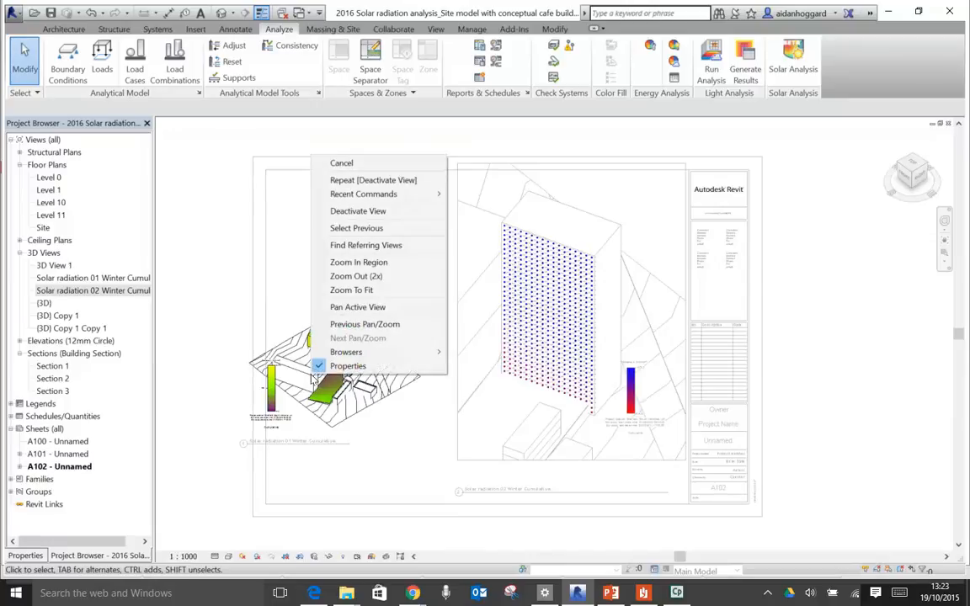
left_click(343, 212)
- Move the rescaled coloured viewport into the sheet's lower left area, inside the border and with its title level with the second view's title
left_click_drag(338, 398, 360, 400)
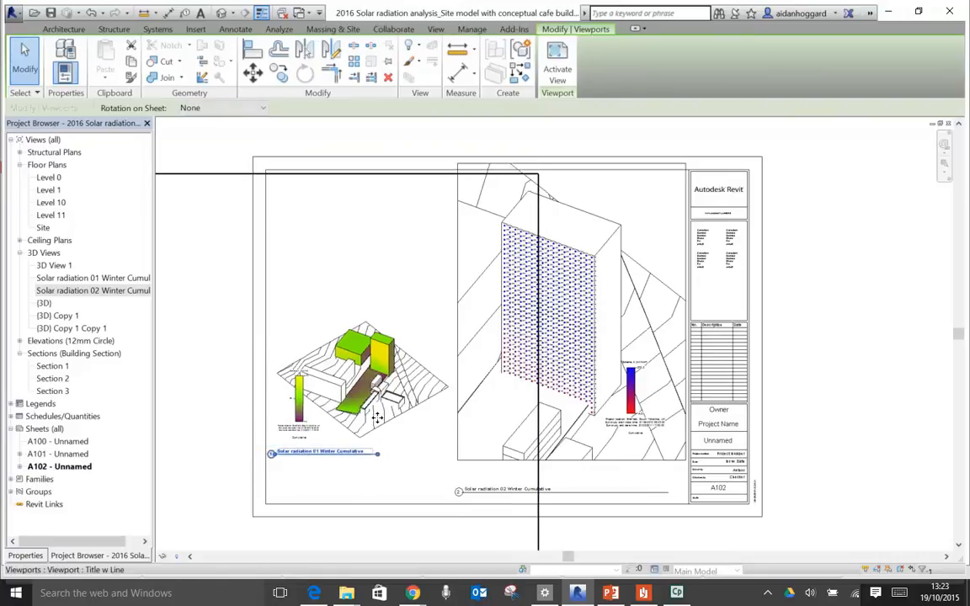
mouse_move(386, 437)
left_mouse_down()
mouse_move(388, 458)
mouse_move(394, 450)
left_mouse_up()
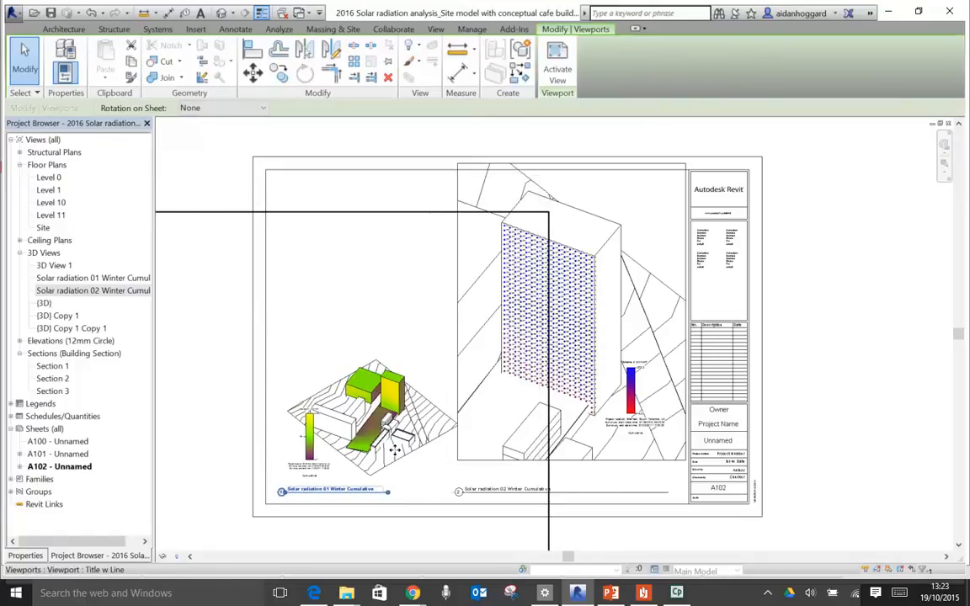
key("Left")
key("Left")
key("Left")
key("Right")
key("Right")
key("Right")
key("Right")
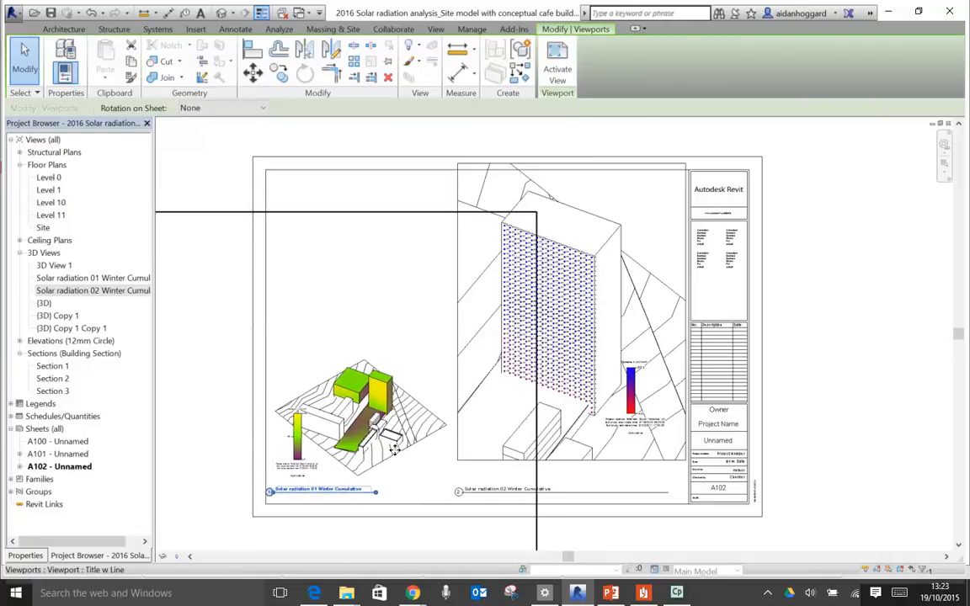
left_click(831, 308)
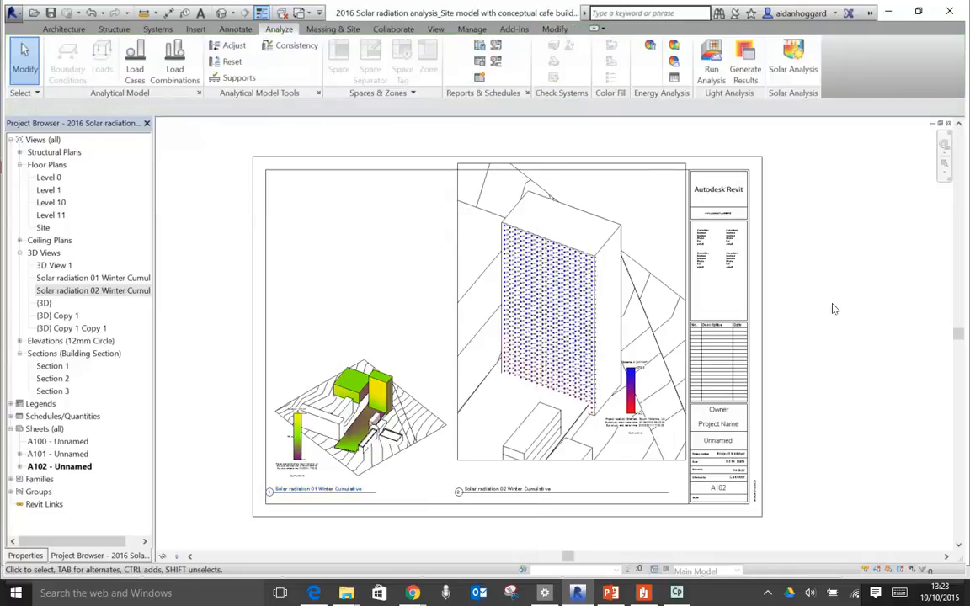
- Examine the finished sheet up close, checking the legends, radiation values and titles of both analysis views
scroll(832, 308, "down", 1)
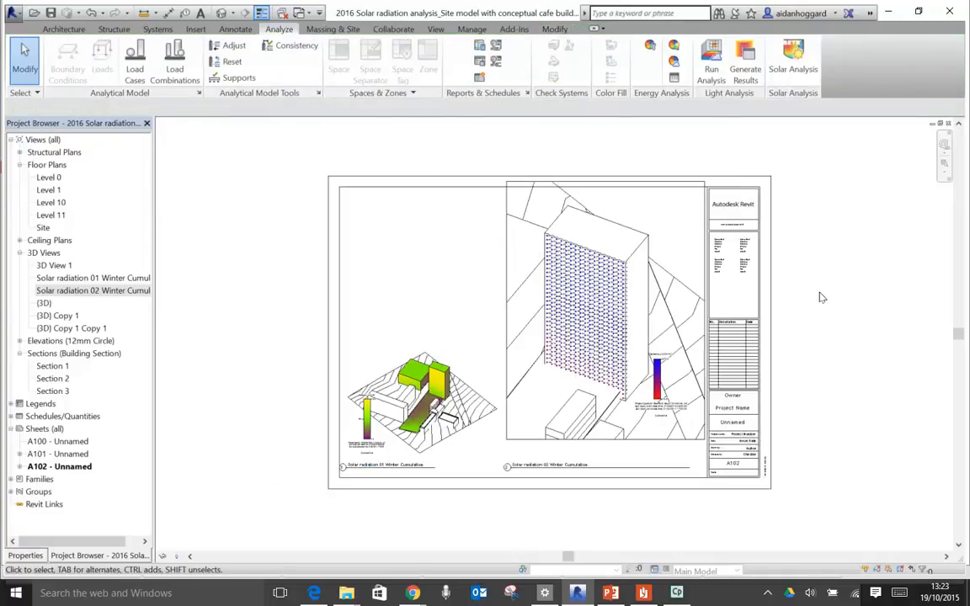
scroll(822, 297, "up", 1)
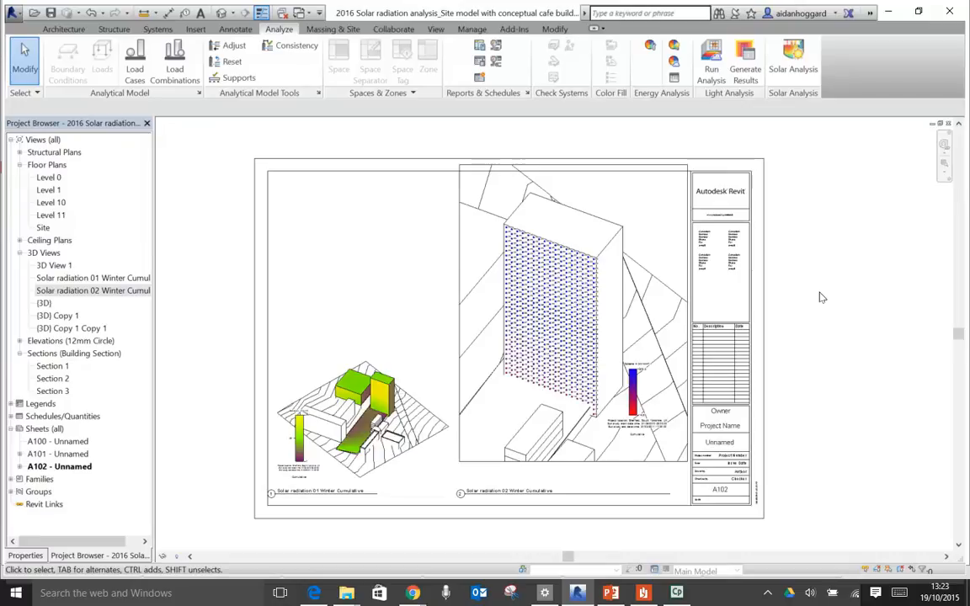
key("z")
key("r")
left_click_drag(442, 295, 624, 419)
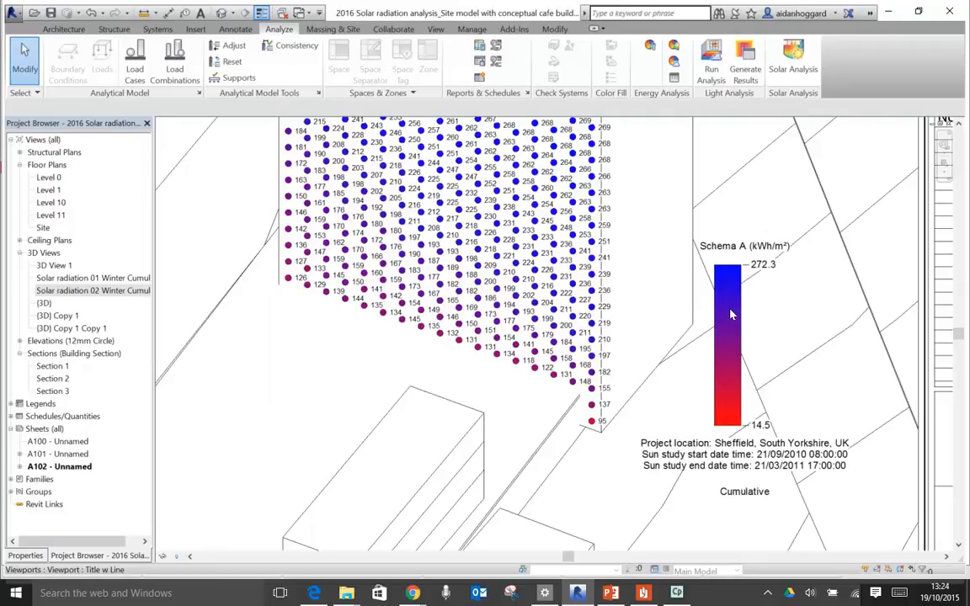
middle_click_drag(318, 422, 782, 315)
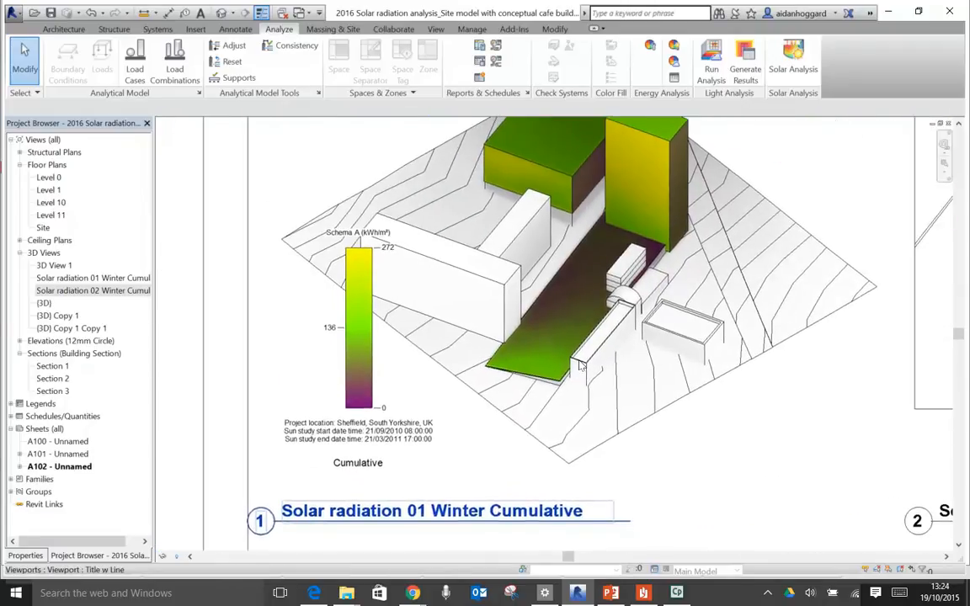
scroll(591, 367, "down", 1)
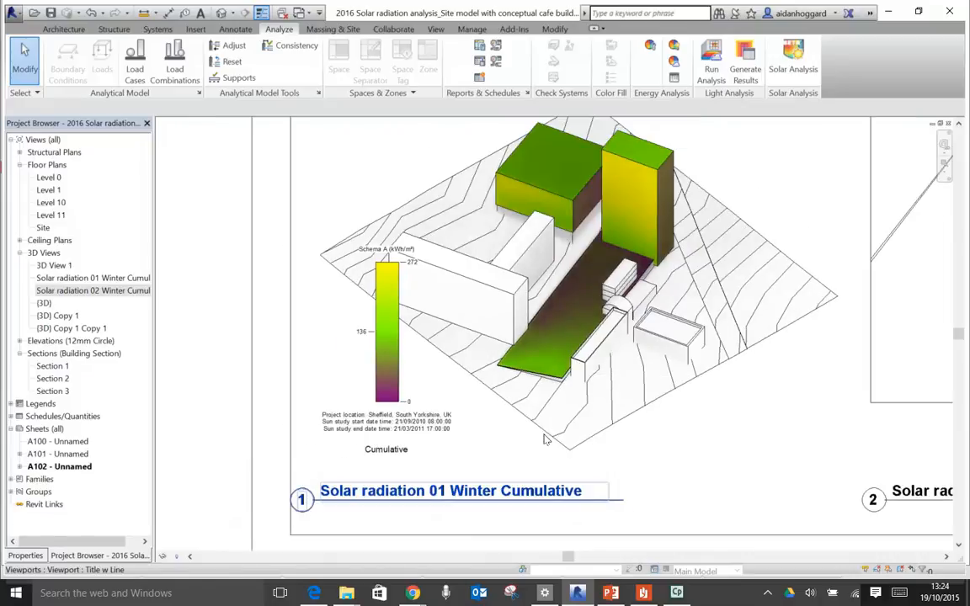
middle_click_drag(721, 478, 424, 486)
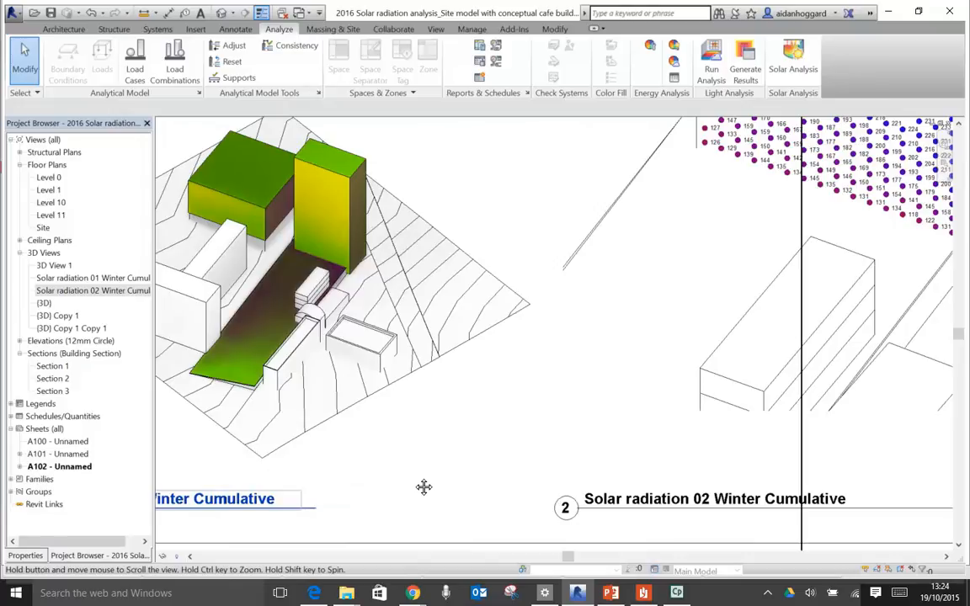
- Rename the Solar radiation 02 view to "Solar radiation 02 Arts Tower South Winter Cumulative"
left_click(664, 500)
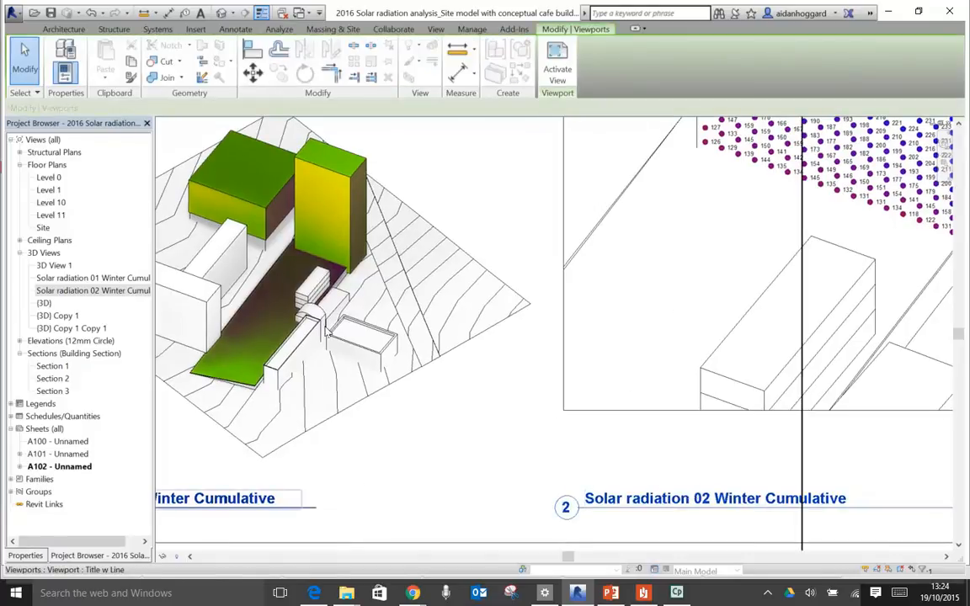
right_click(107, 292)
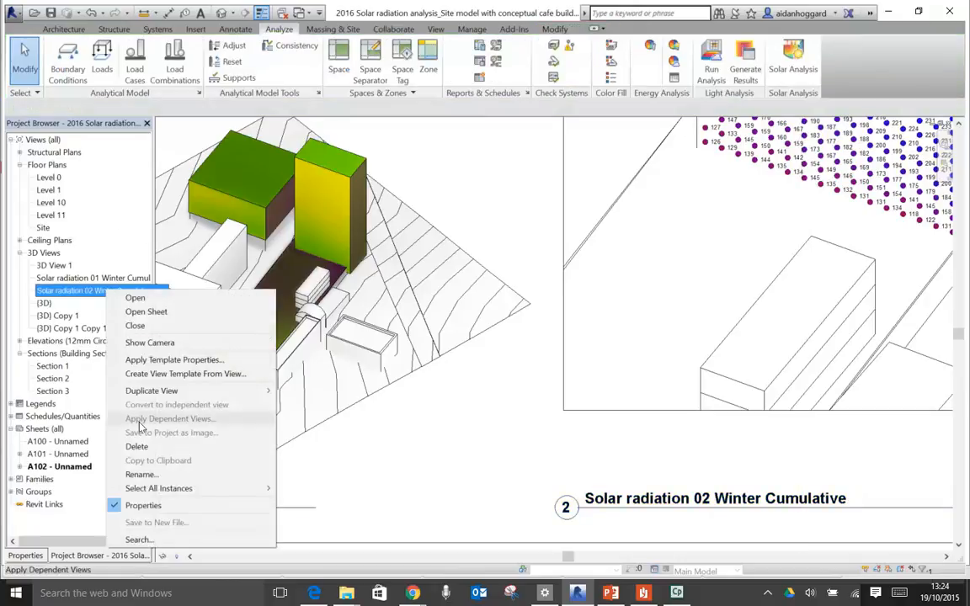
left_click(140, 478)
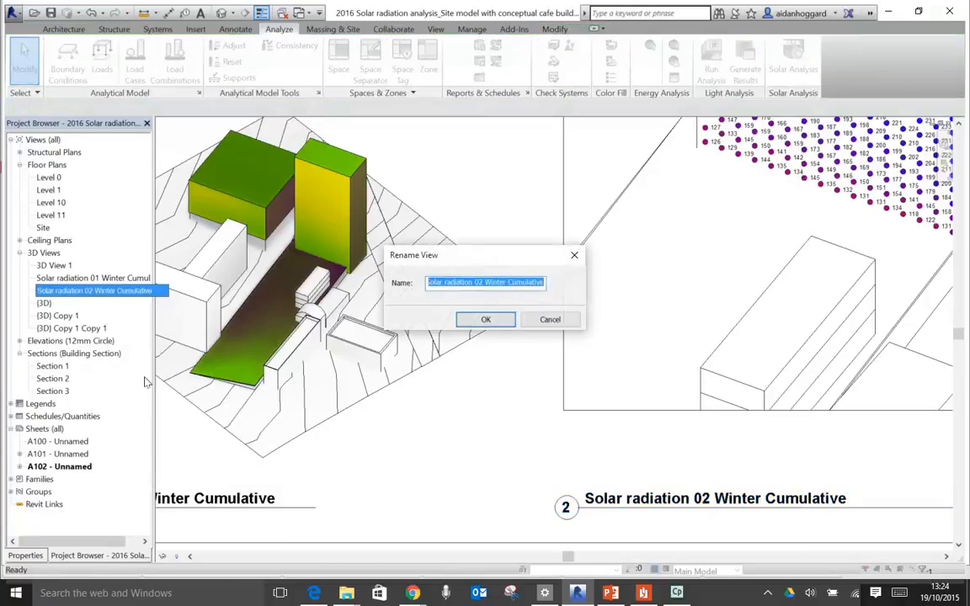
left_click(473, 283)
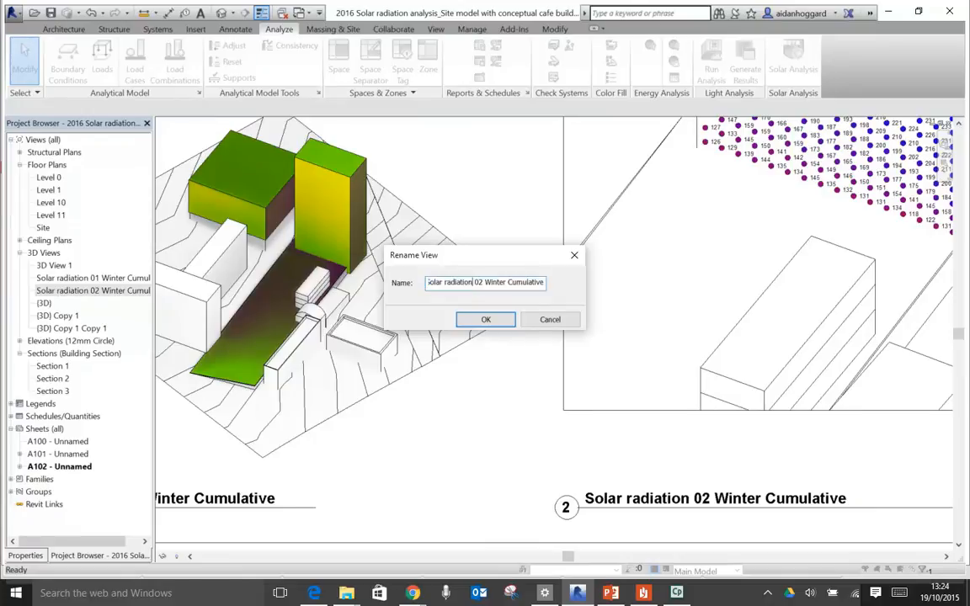
type("Arts Tower")
key("Return")
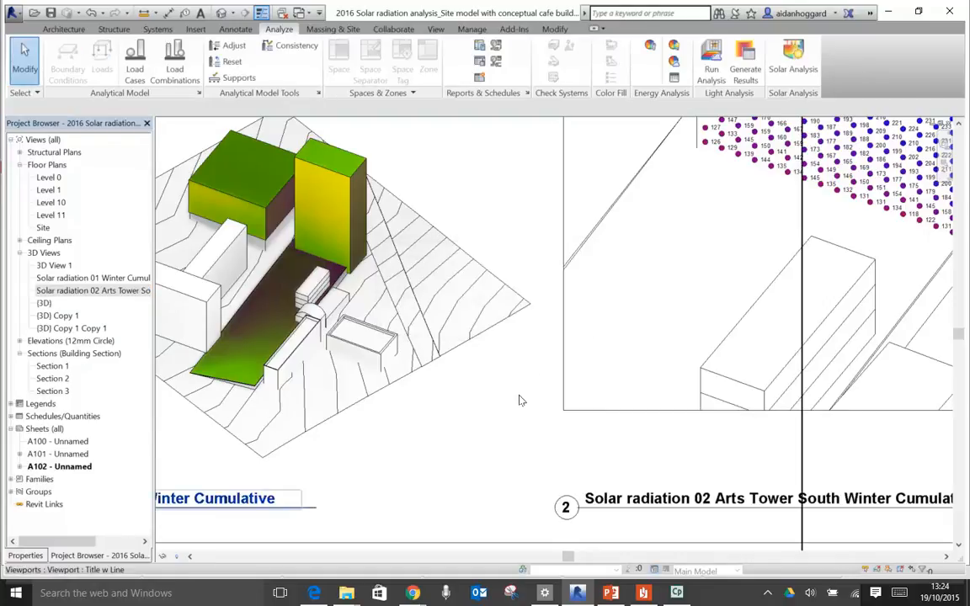
- Examine the updated title of the second view and the overall layout of both views on the sheet
scroll(520, 400, "down", 4)
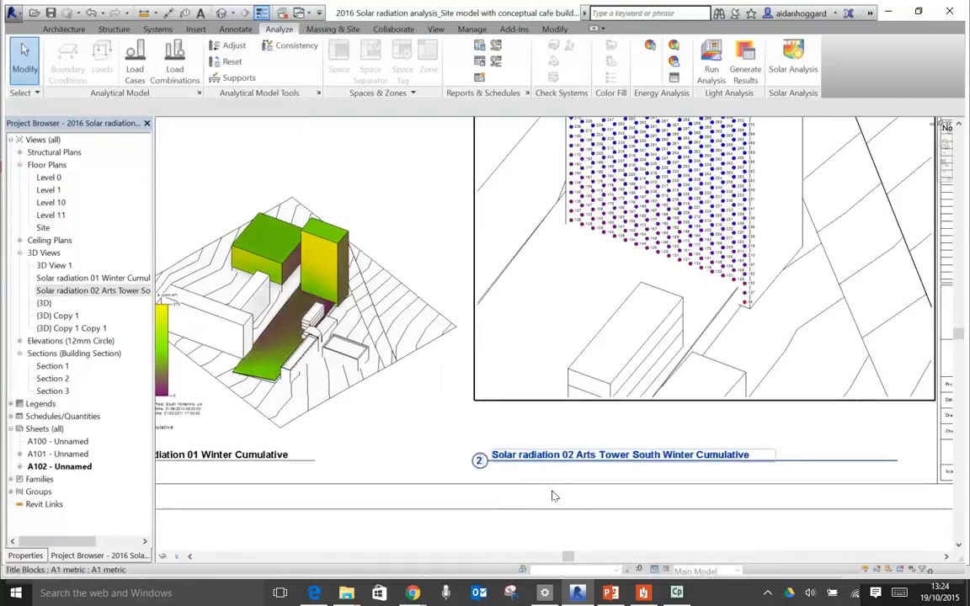
left_click(554, 495)
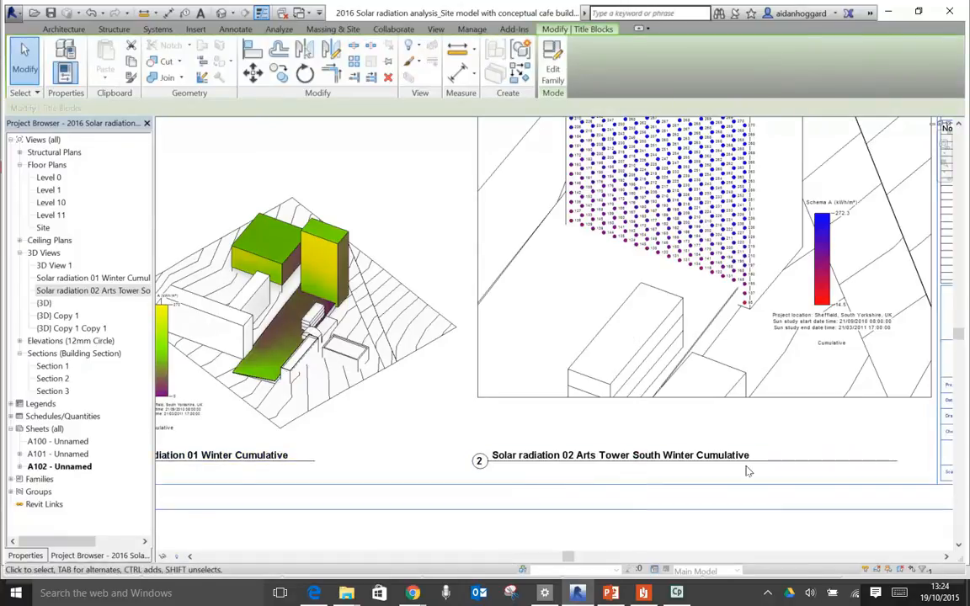
scroll(589, 402, "down", 2)
middle_click_drag(579, 341, 581, 397)
scroll(581, 398, "down", 1)
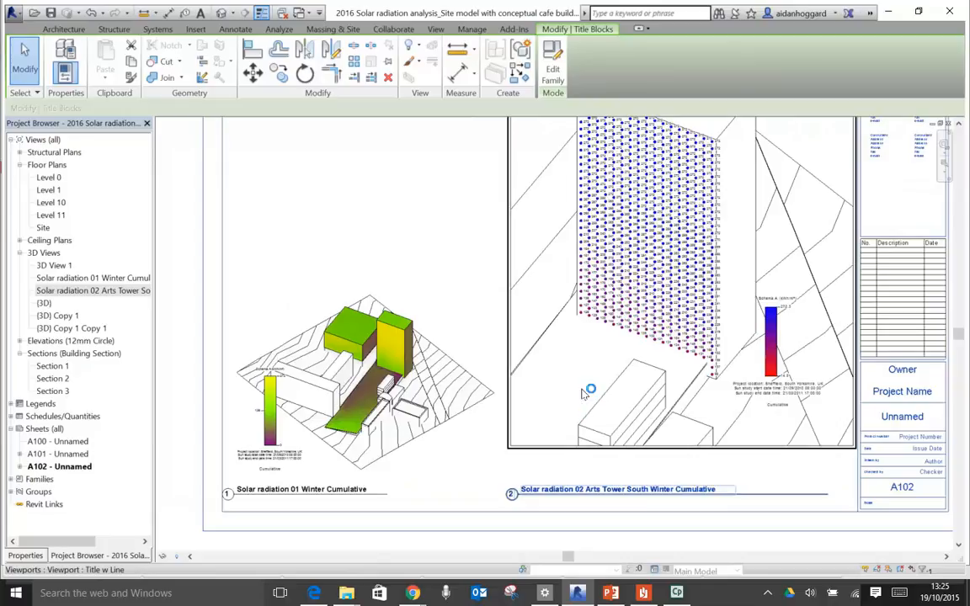
left_click(470, 303)
scroll(463, 301, "down", 1)
middle_click_drag(463, 290, 404, 390)
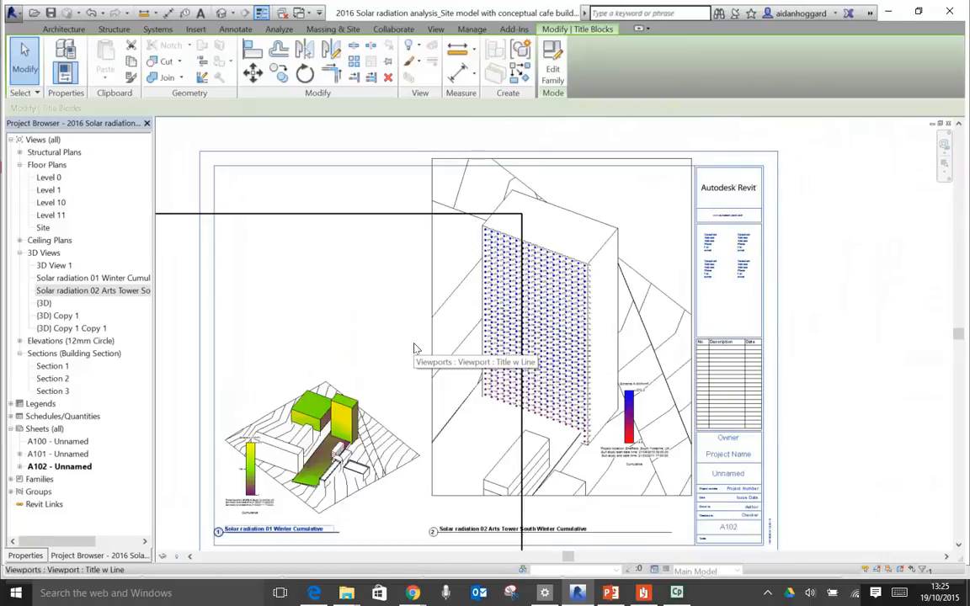
left_click(850, 286)
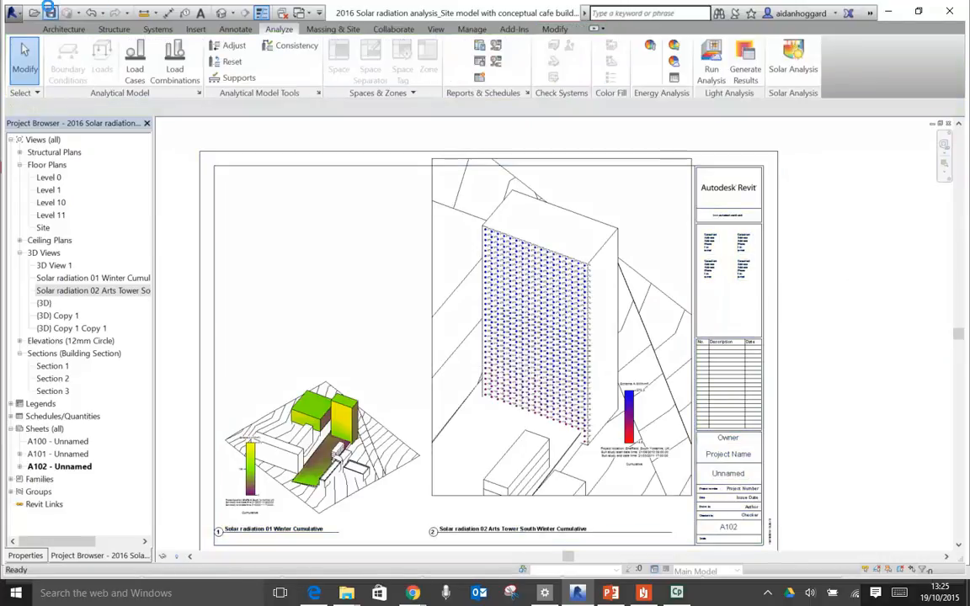
- Save the project and print the current A102 sheet window with Microsoft Print to PDF, accepting raster printing
left_click(50, 12)
left_click(14, 13)
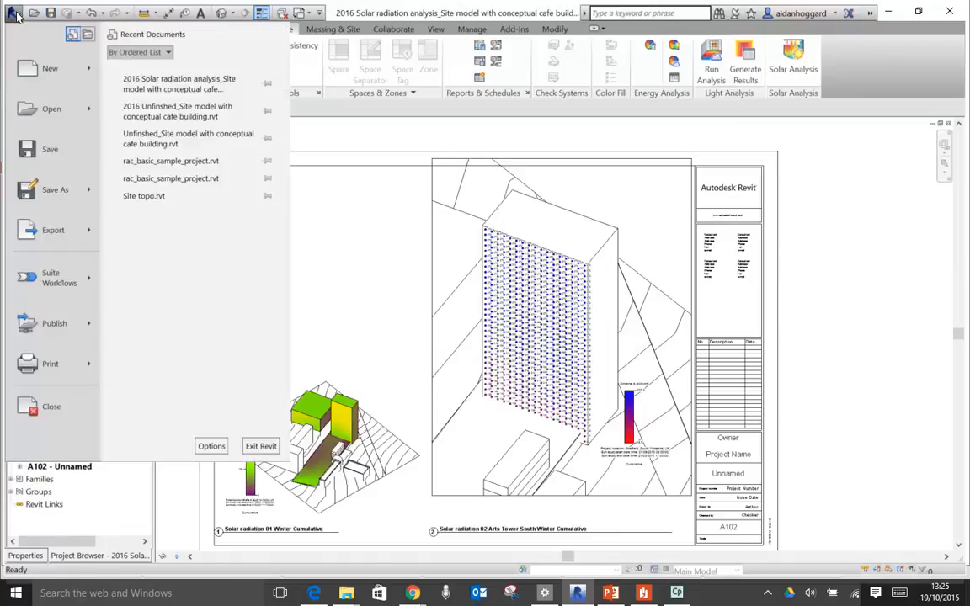
left_click(61, 364)
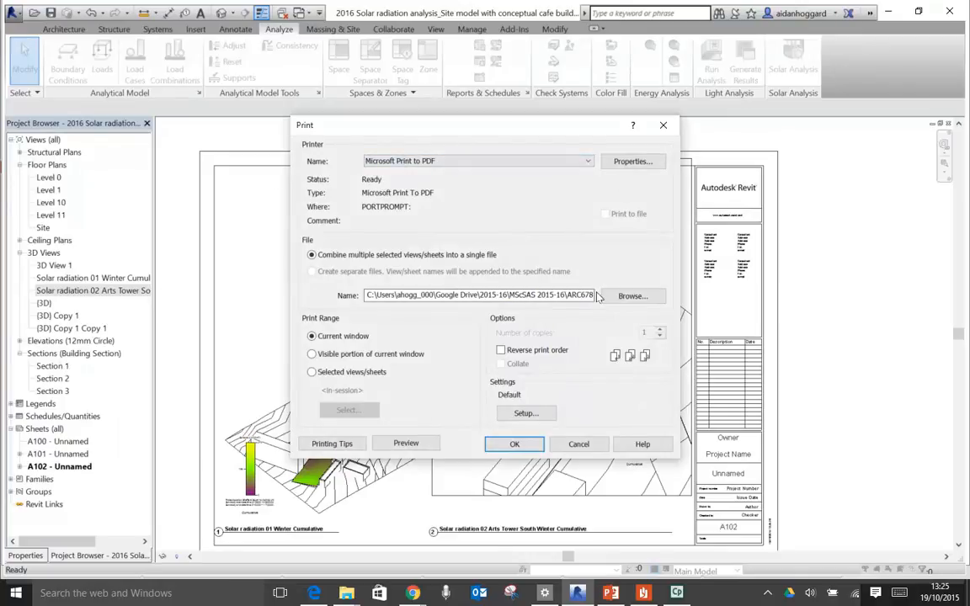
left_click(515, 444)
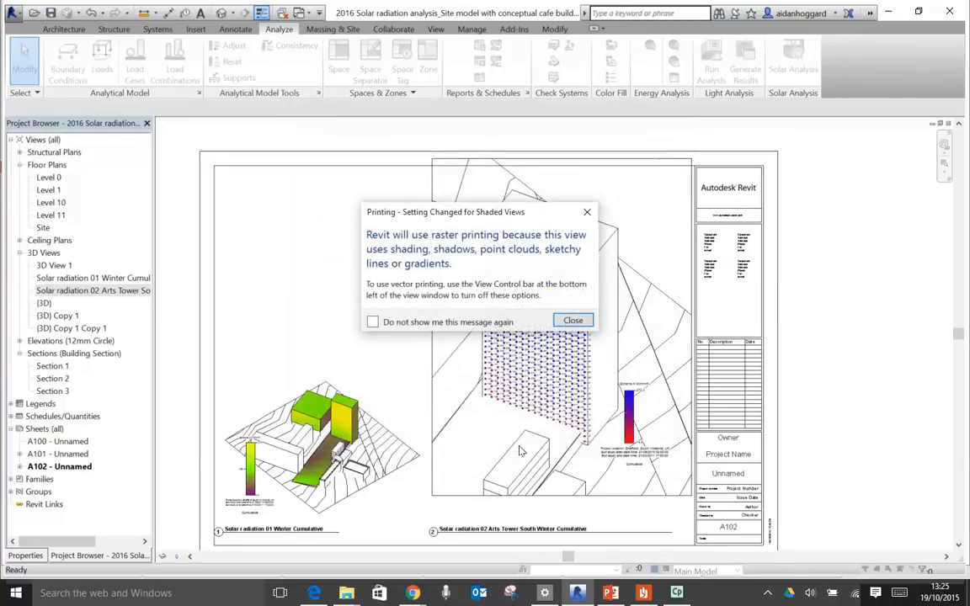
left_click(568, 323)
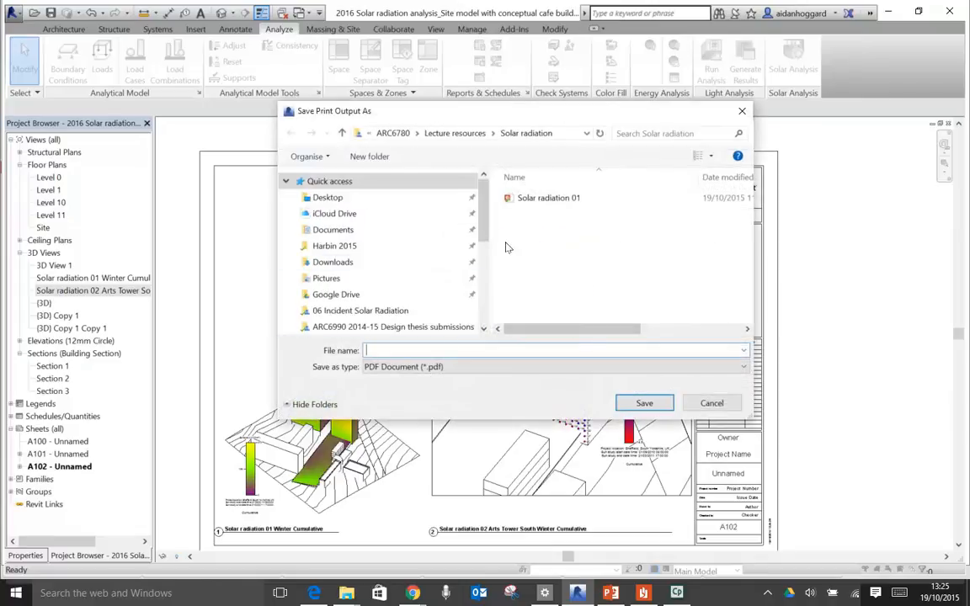
- Name the print output Solar radiation 02 and save it as a PDF in the Solar radiation folder
left_click(539, 200)
left_click(433, 350)
left_click(433, 350)
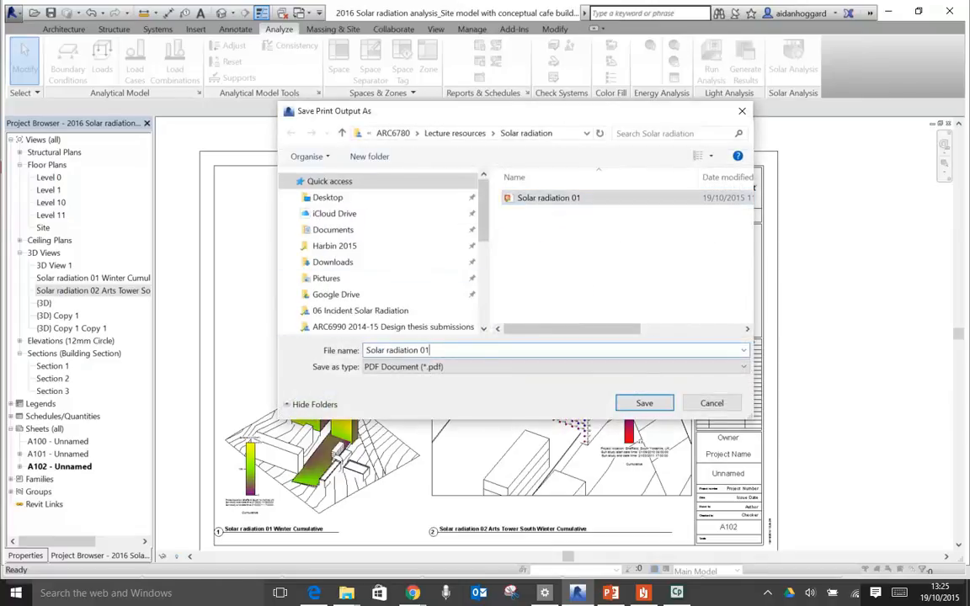
key("BackSpace")
type("2")
key("Return")
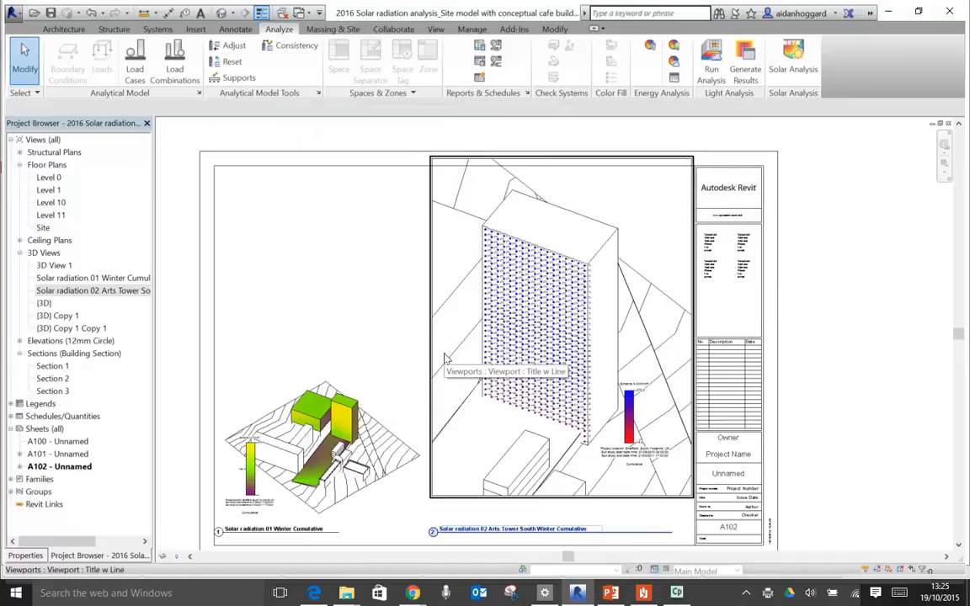
- Switch to File Explorer and open the Solar radiation 02 PDF from the Solar radiation folder under Lecture resources
mouse_move(347, 589)
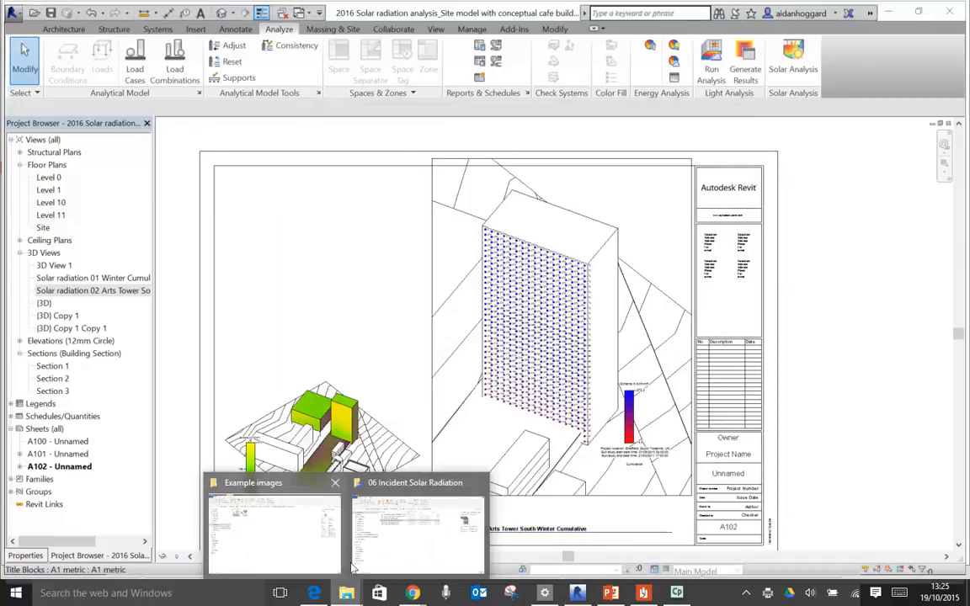
left_click(370, 560)
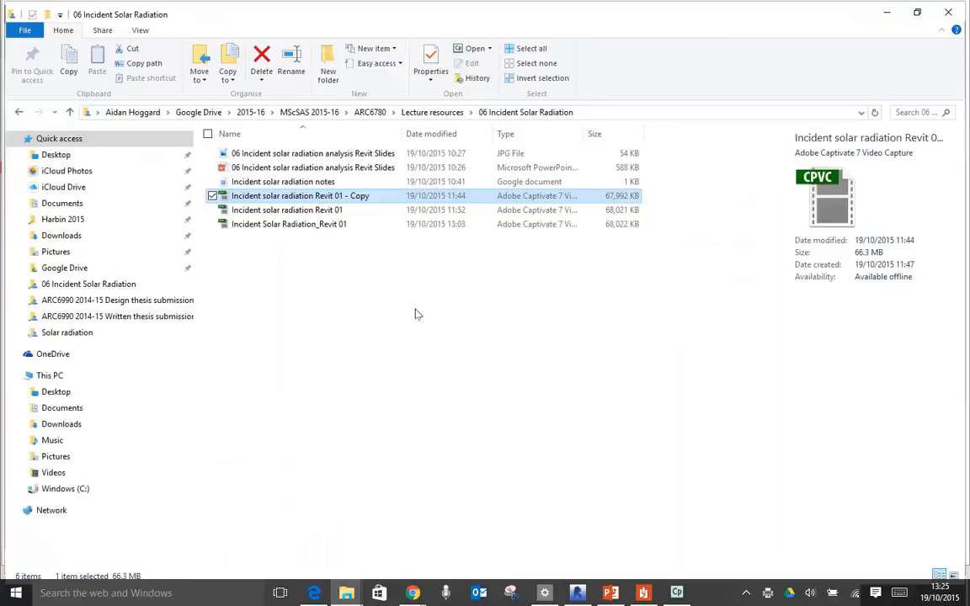
left_click(431, 114)
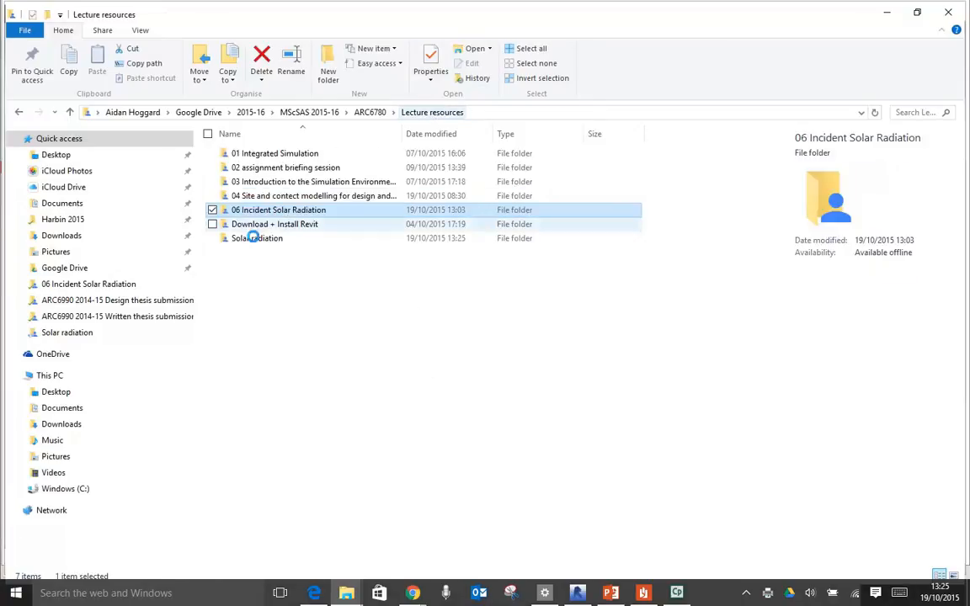
left_click(257, 239)
double_click(259, 239)
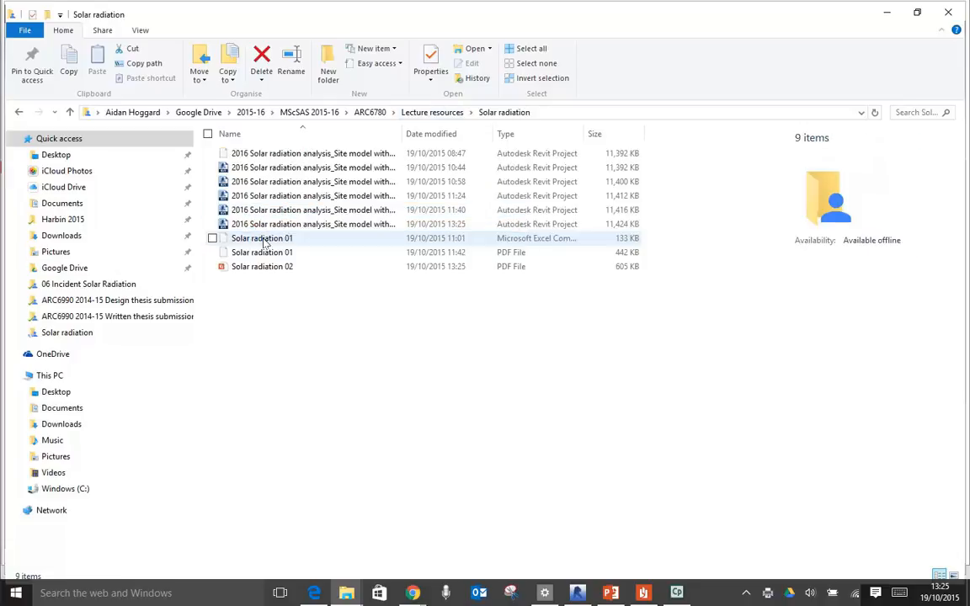
double_click(263, 266)
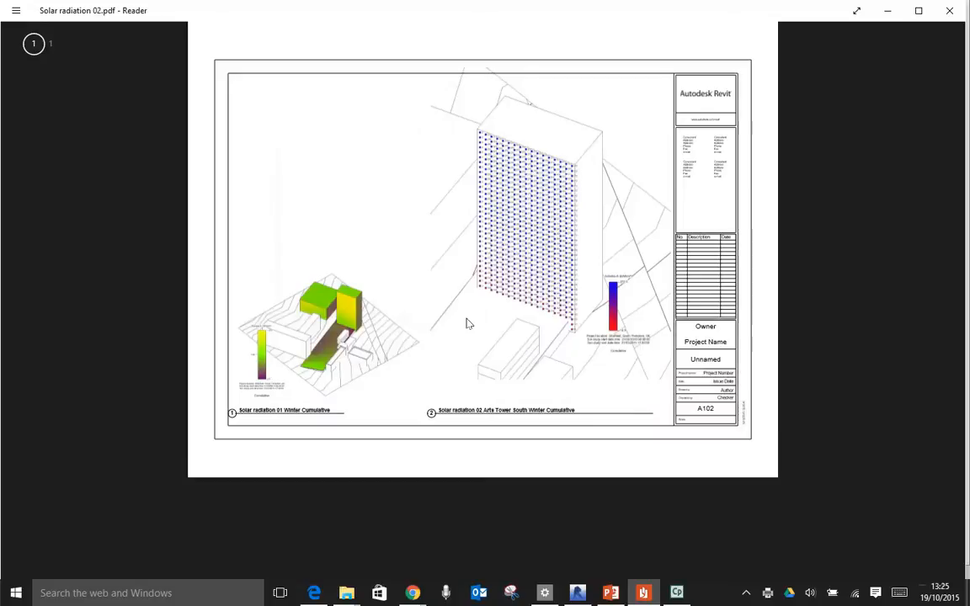
- Change the PDF's page display and examine the printed sheet up close, checking the tower facade's radiation values, legends and view titles
right_click(468, 274)
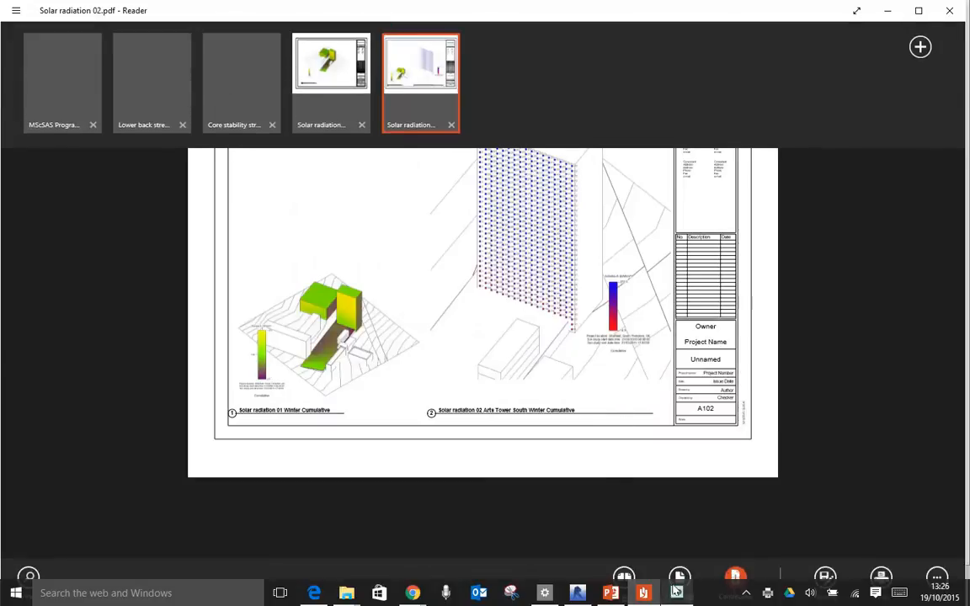
left_click(681, 577)
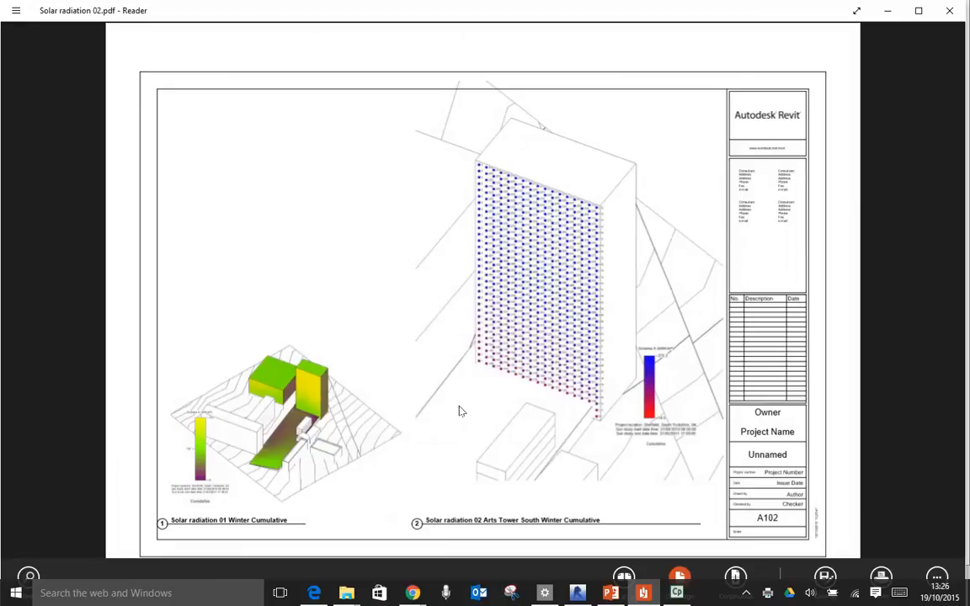
left_click(459, 411)
scroll(599, 356, "up", 5, "ctrl")
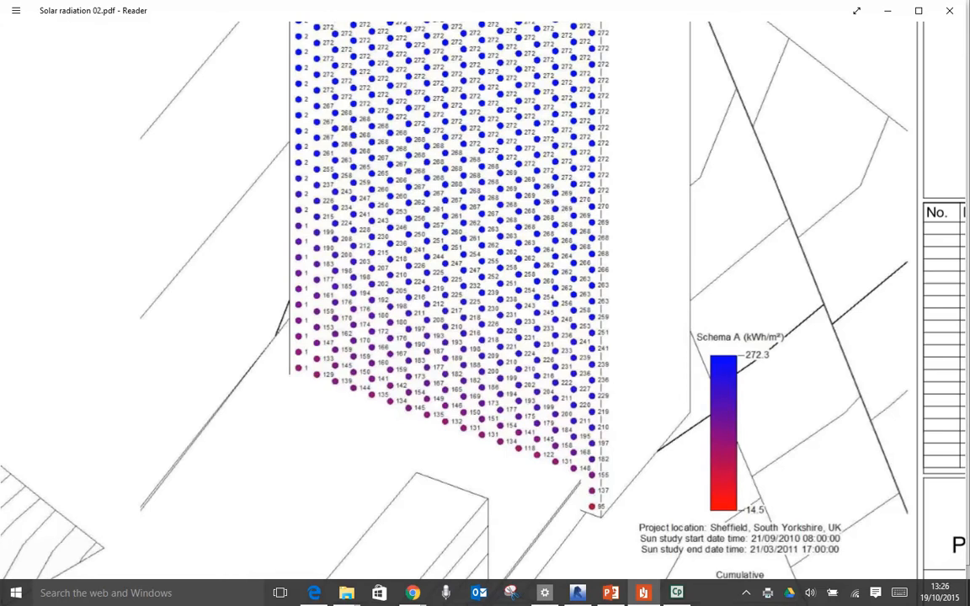
scroll(485, 299, "down", 2)
scroll(485, 300, "up", 2)
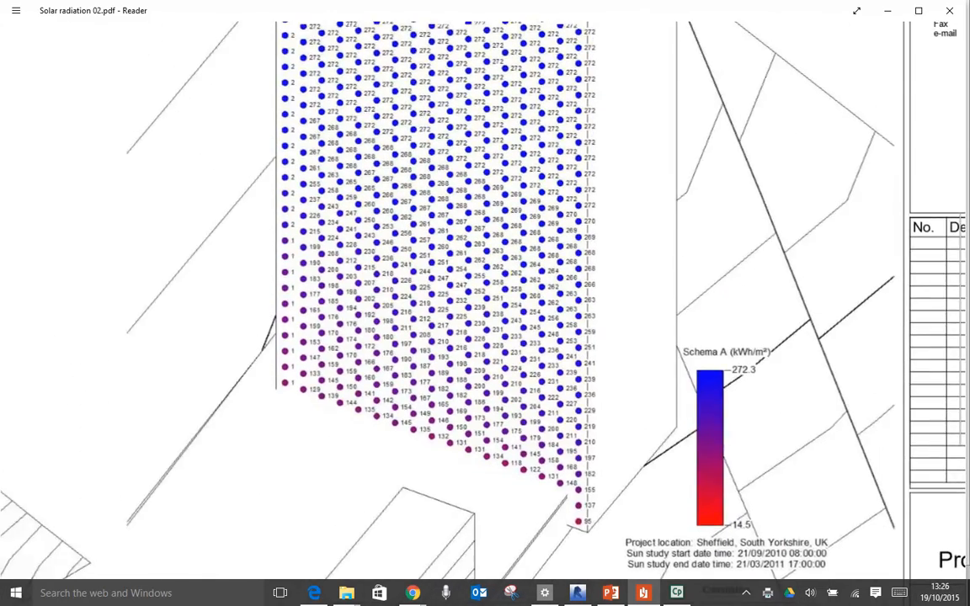
scroll(485, 299, "up", 2)
scroll(485, 300, "left", 5)
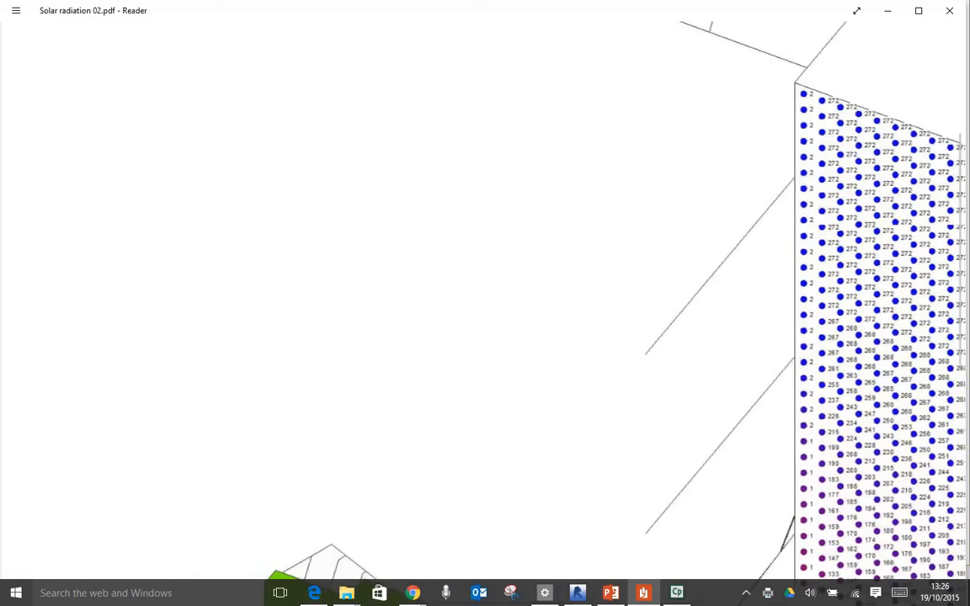
scroll(485, 300, "down", 3, "ctrl")
scroll(485, 300, "down", 3)
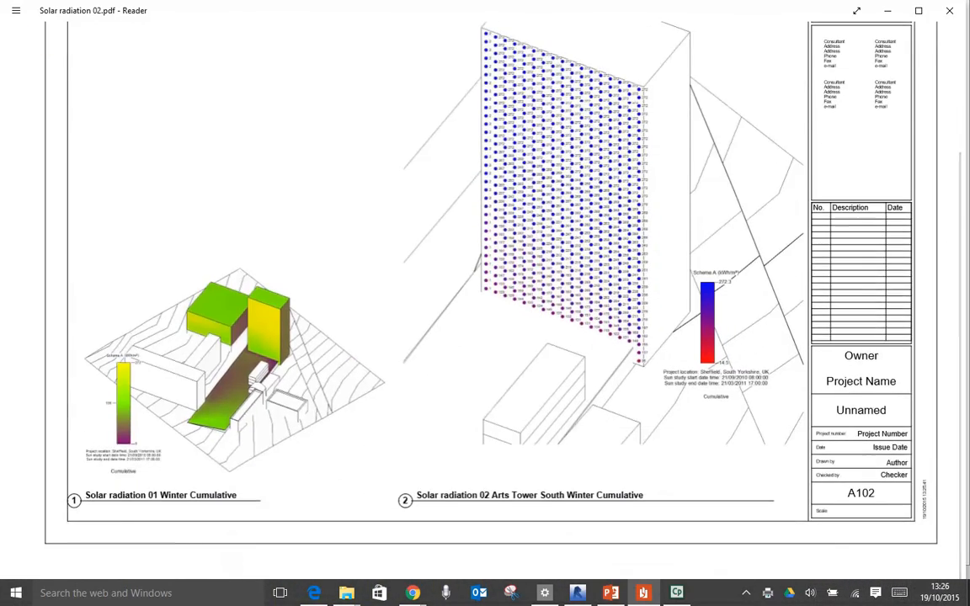
scroll(485, 299, "down", 2, "ctrl")
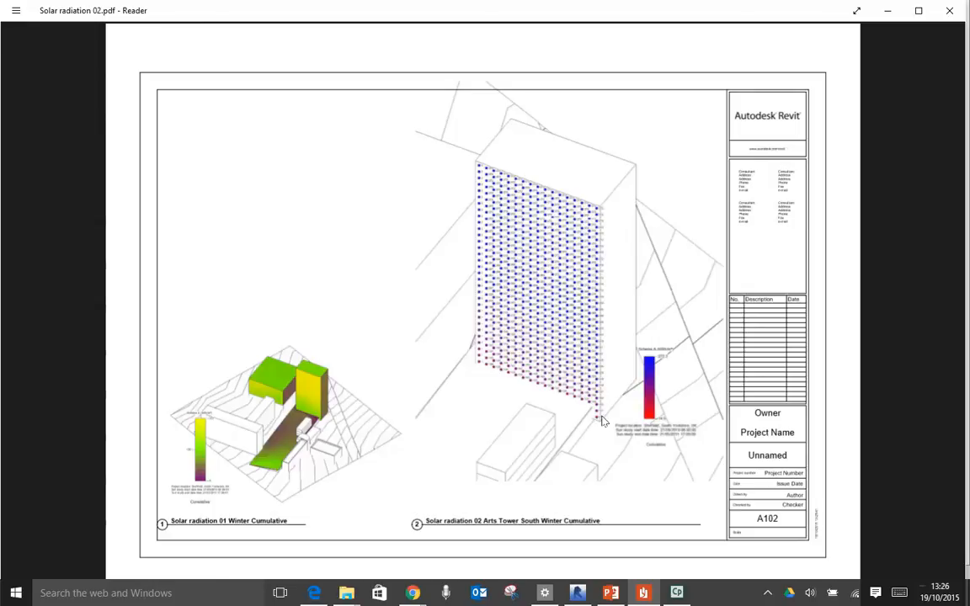
- Switch back to Revit and open the Solar radiation 02 Arts Tower South and Solar radiation 01 Winter Cumulative 3D views
mouse_move(587, 596)
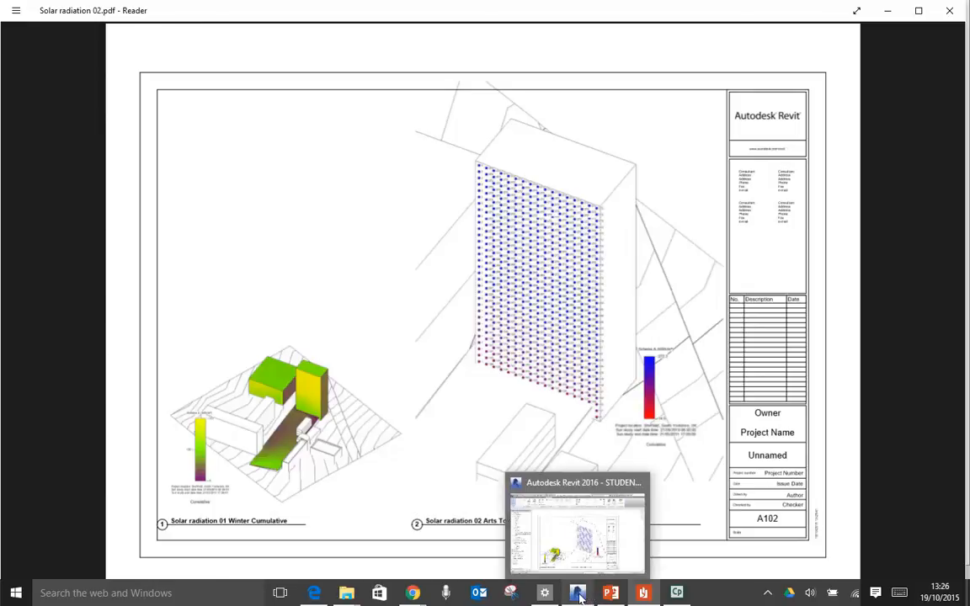
left_click(578, 594)
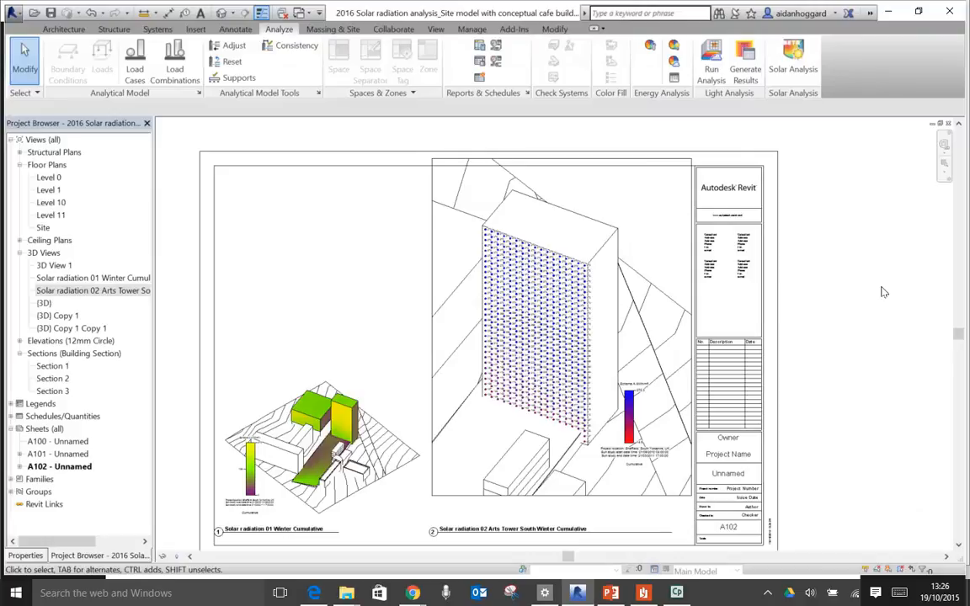
left_click(78, 291)
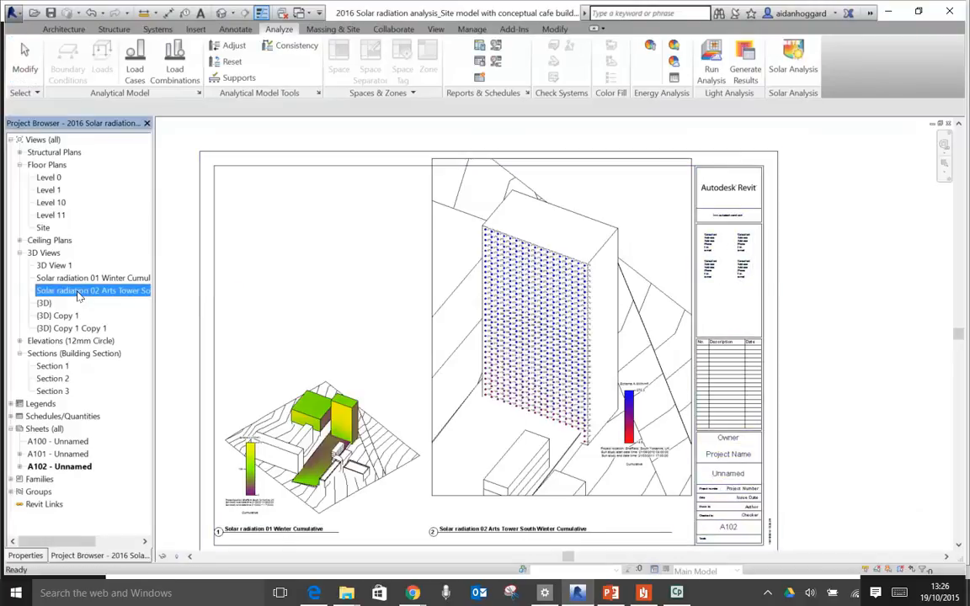
double_click(77, 292)
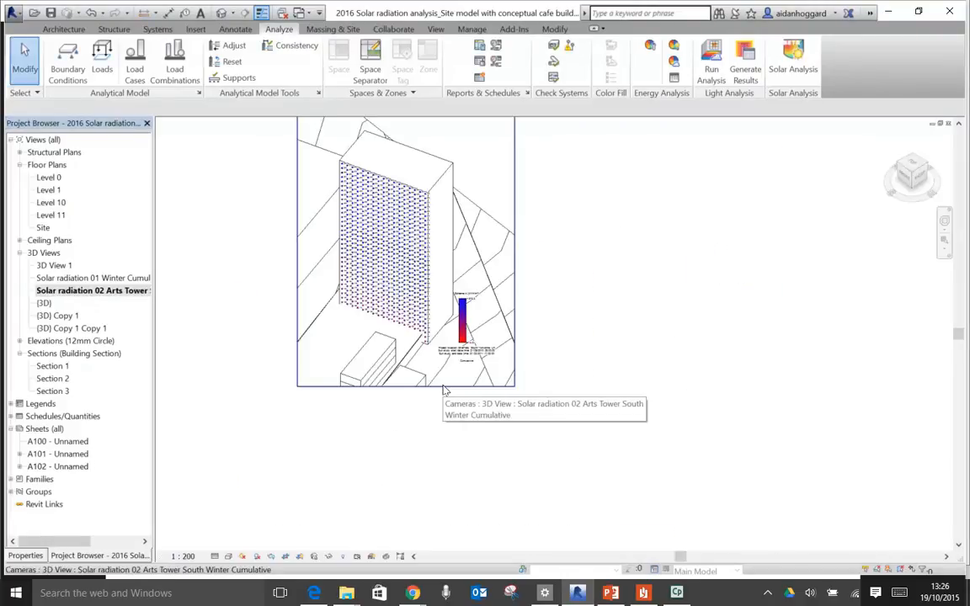
double_click(79, 278)
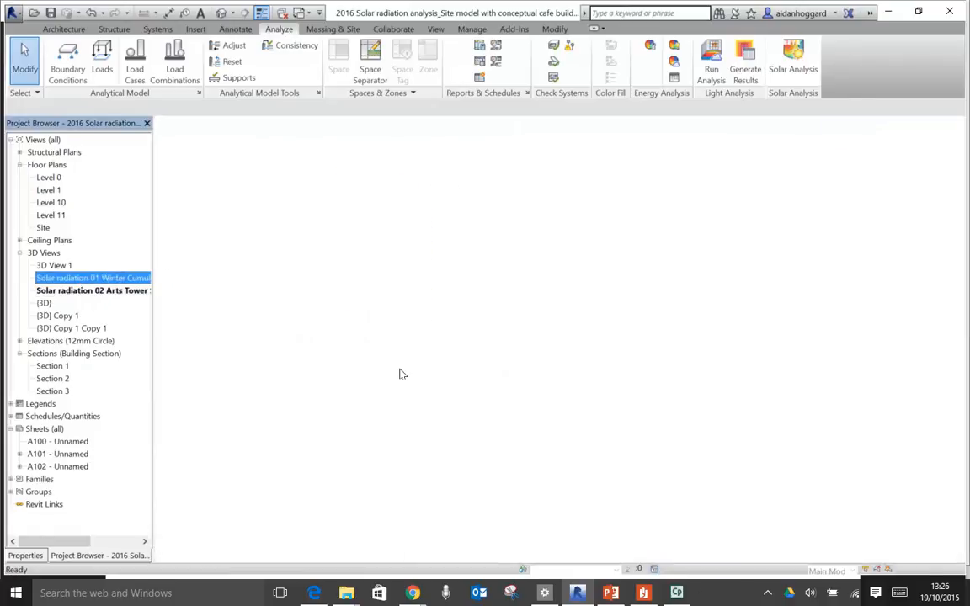
- Tile the open view windows and move the Solar radiation 01 Winter Cumulative window below the sheet and tower view title bars
key("w")
key("t")
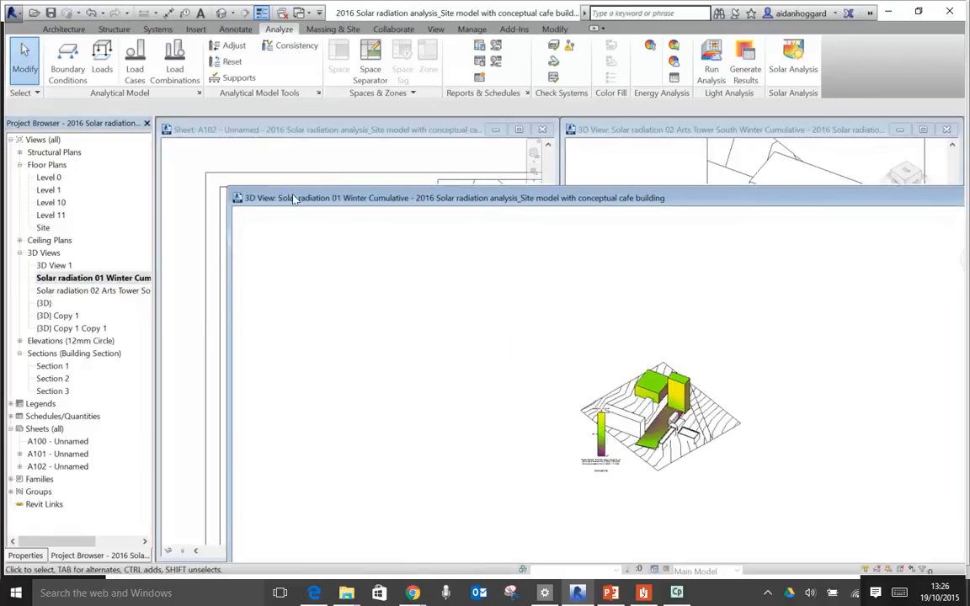
left_click_drag(842, 202, 636, 278)
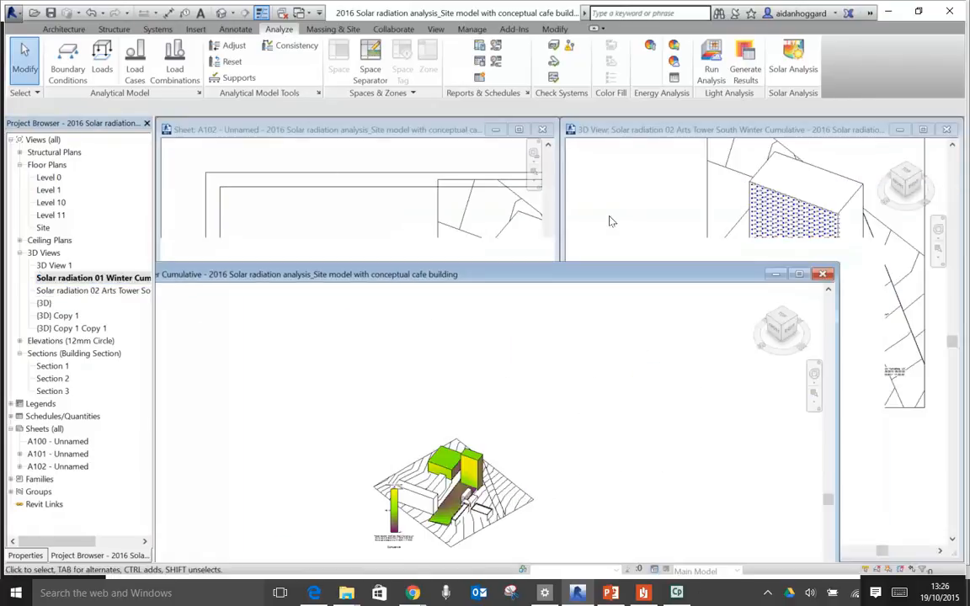
- Maximize the Solar radiation 02 Arts Tower South Winter Cumulative view and frame the tower facade with its legend
left_click(591, 224)
left_click(922, 130)
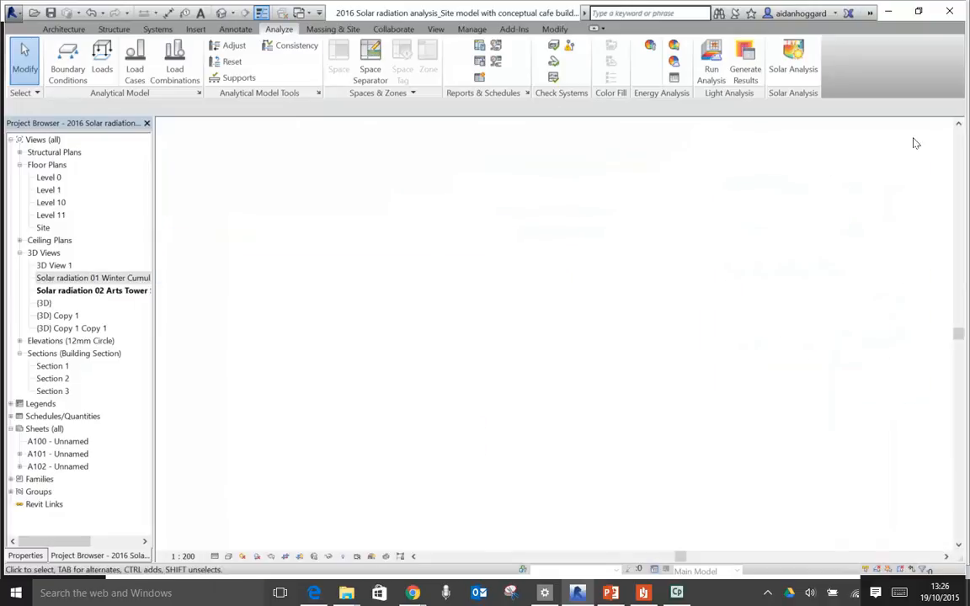
middle_click_drag(570, 297, 649, 392)
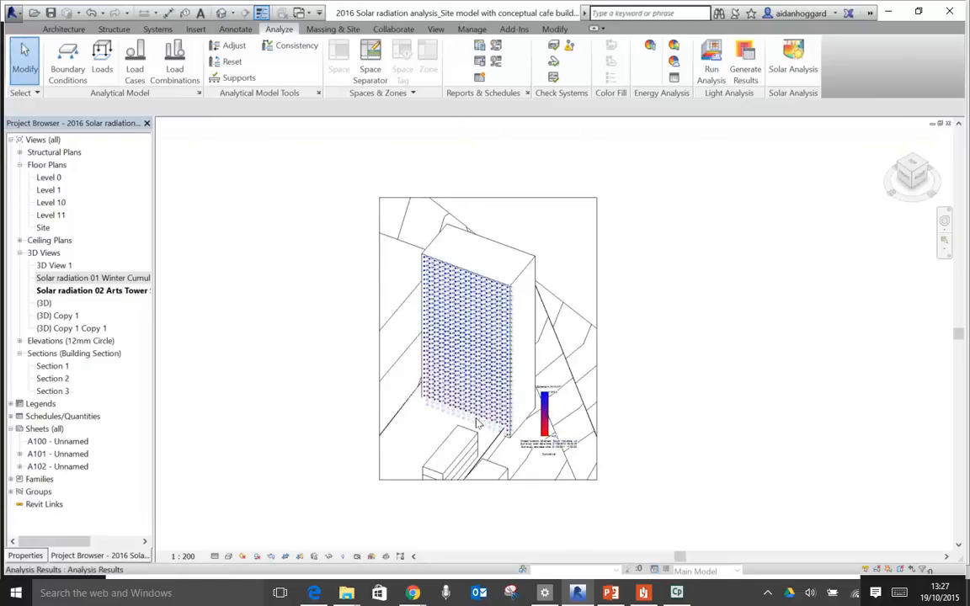
scroll(477, 423, "up", 3)
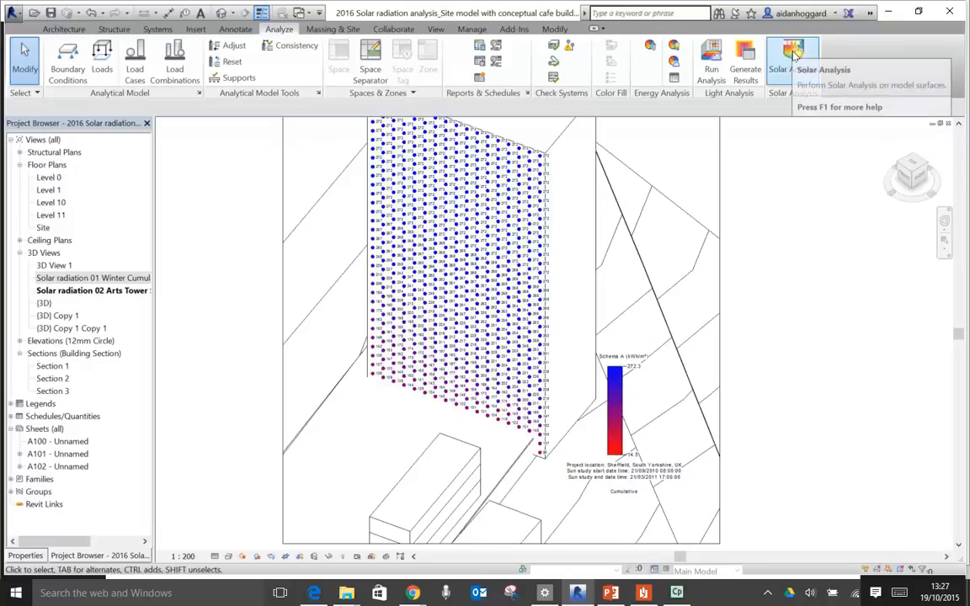
- Start Solar Analysis and export the tower's results to CSV as "Arts tower south winter culmulative" in the Solar radiation folder
left_click(794, 54)
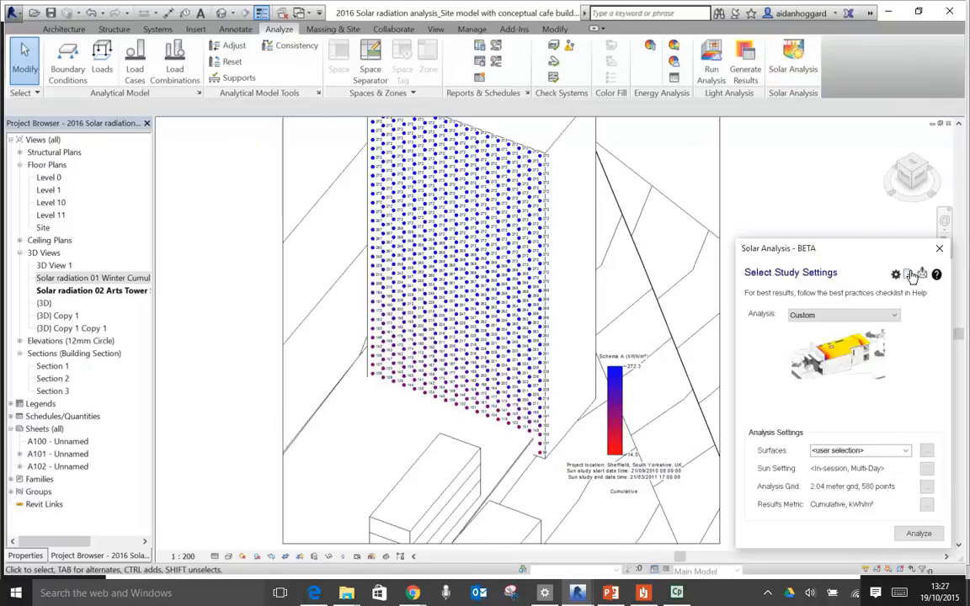
key("ctrl")
key("ctrl")
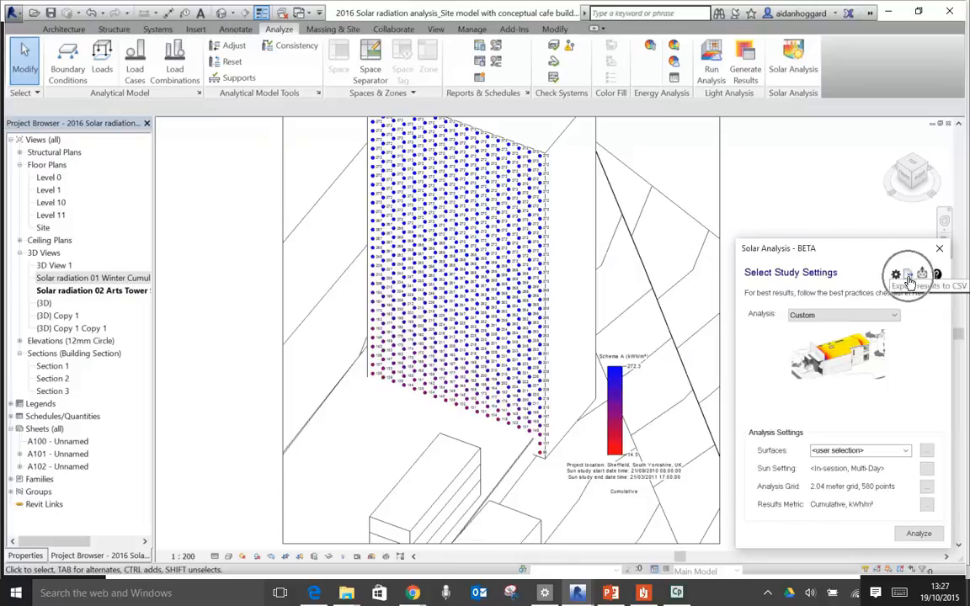
key("ctrl")
key("ctrl")
key("ctrl")
key("ctrl")
key("ctrl")
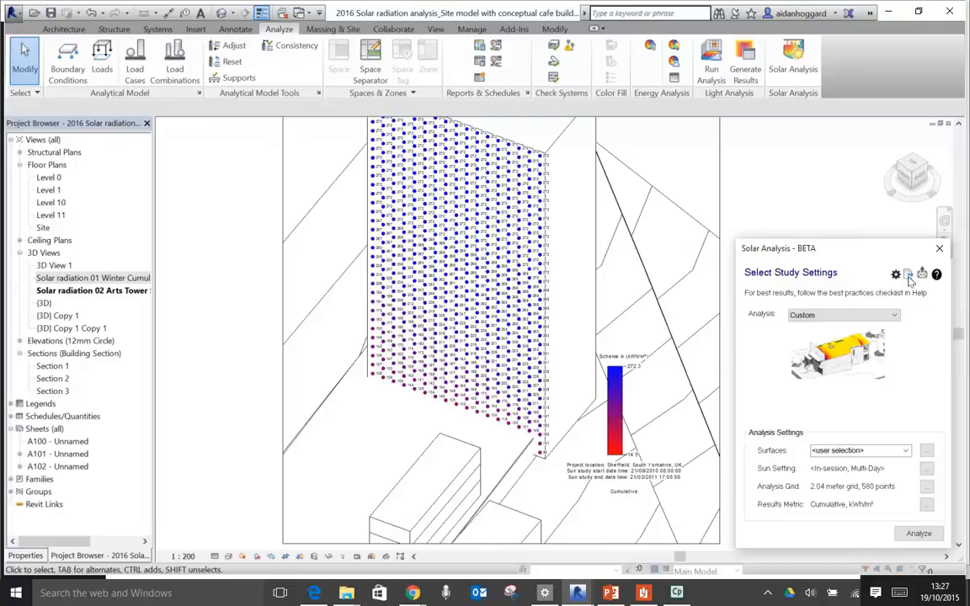
left_click(908, 276)
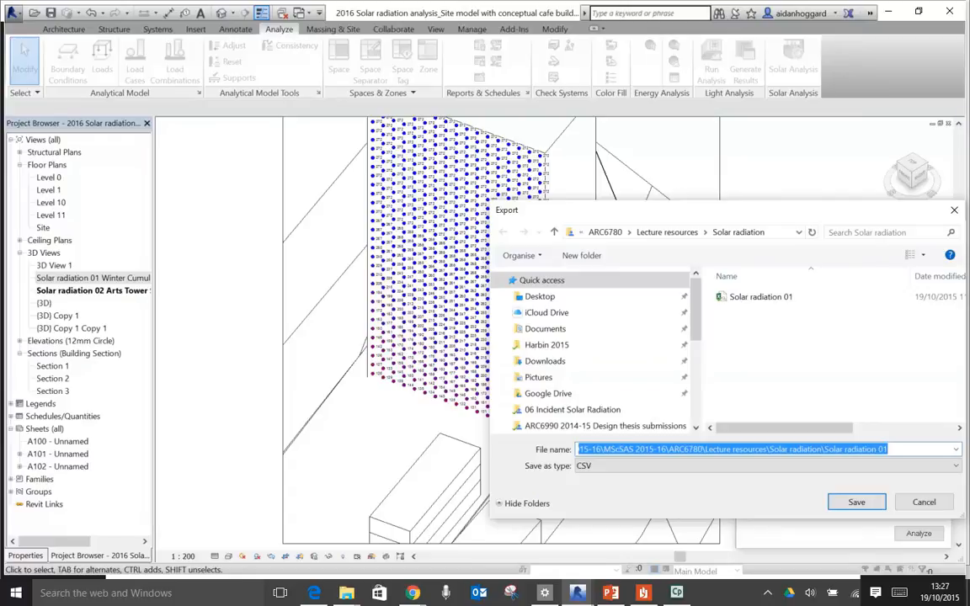
type("A")
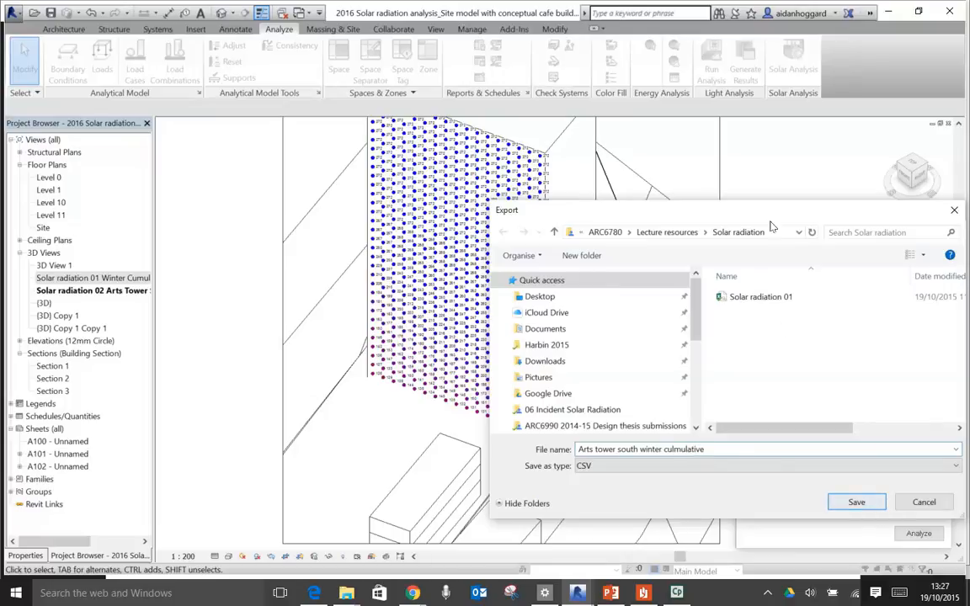
left_click_drag(769, 216, 532, 169)
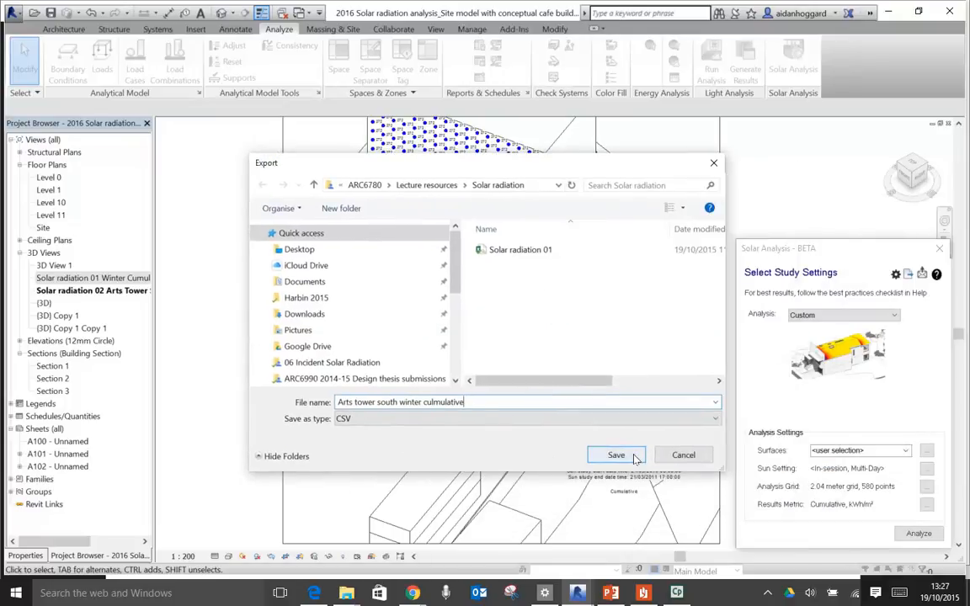
left_click(621, 455)
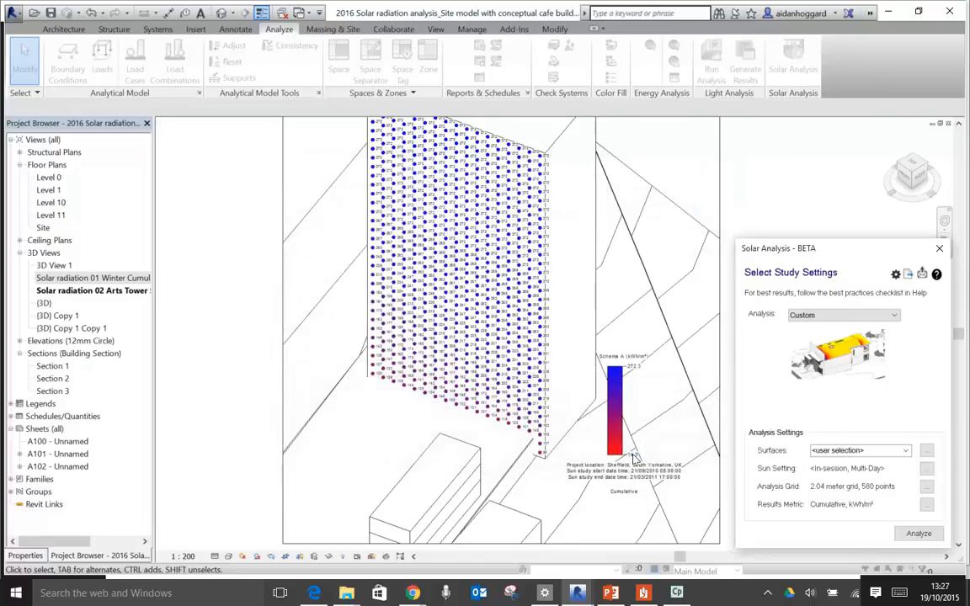
- Switch to File Explorer and open the "Arts tower south winter culmulative" CSV file in Excel from the Solar radiation folder
left_click(346, 592)
left_click(386, 556)
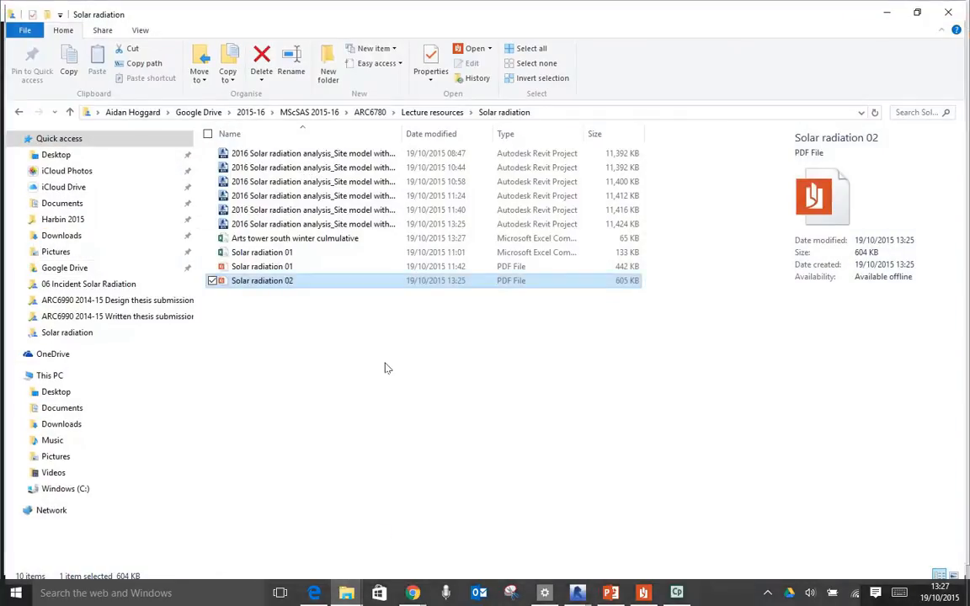
left_click(296, 240)
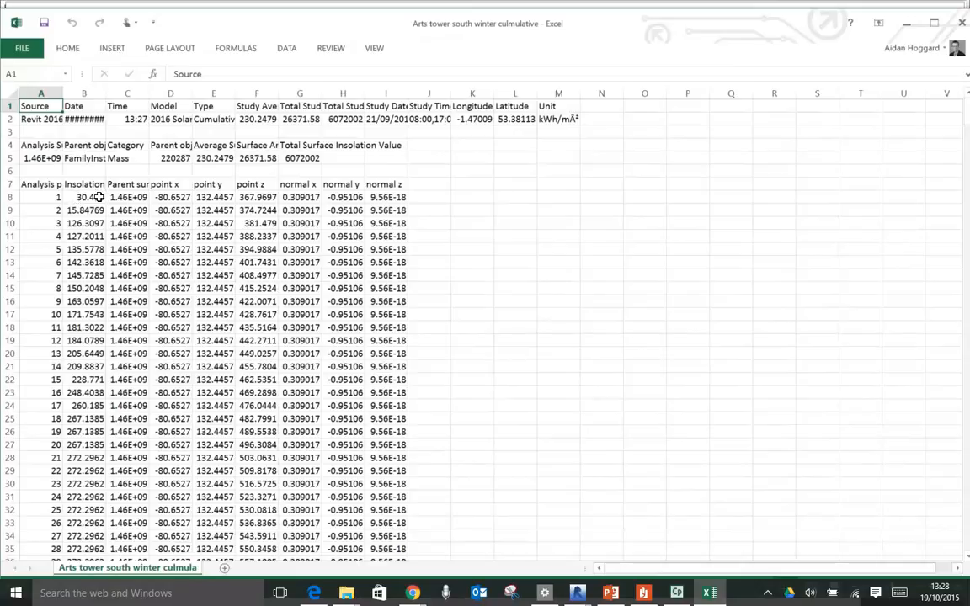
- Examine the insolation values and point coordinates down the exported spreadsheet, return to its first rows and minimize Excel
scroll(81, 506, "down", 3)
scroll(81, 506, "down", 17)
scroll(81, 506, "down", 11)
scroll(81, 506, "down", 14)
scroll(82, 506, "down", 7)
scroll(82, 506, "up", 12)
scroll(81, 506, "up", 20)
left_click(908, 30)
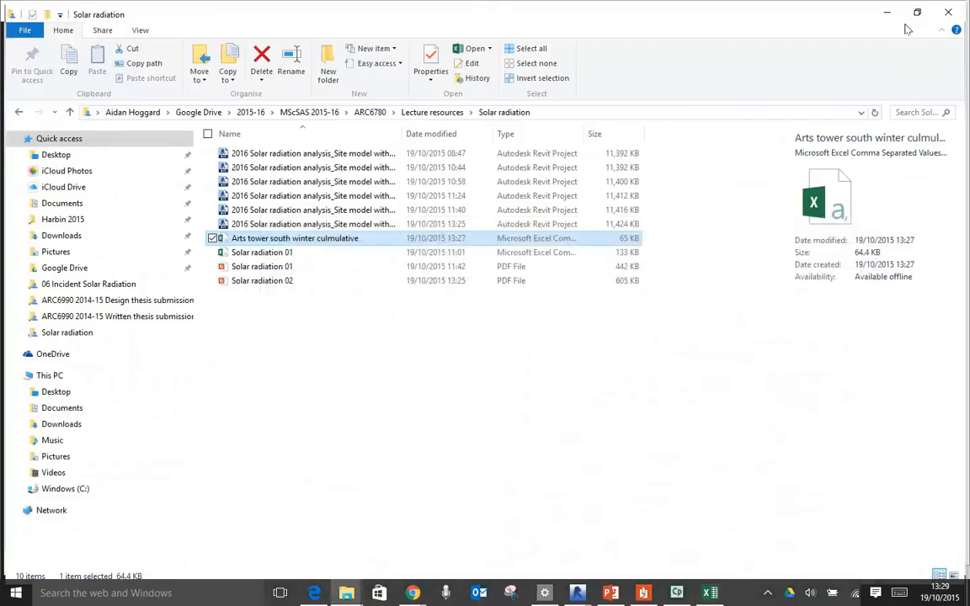